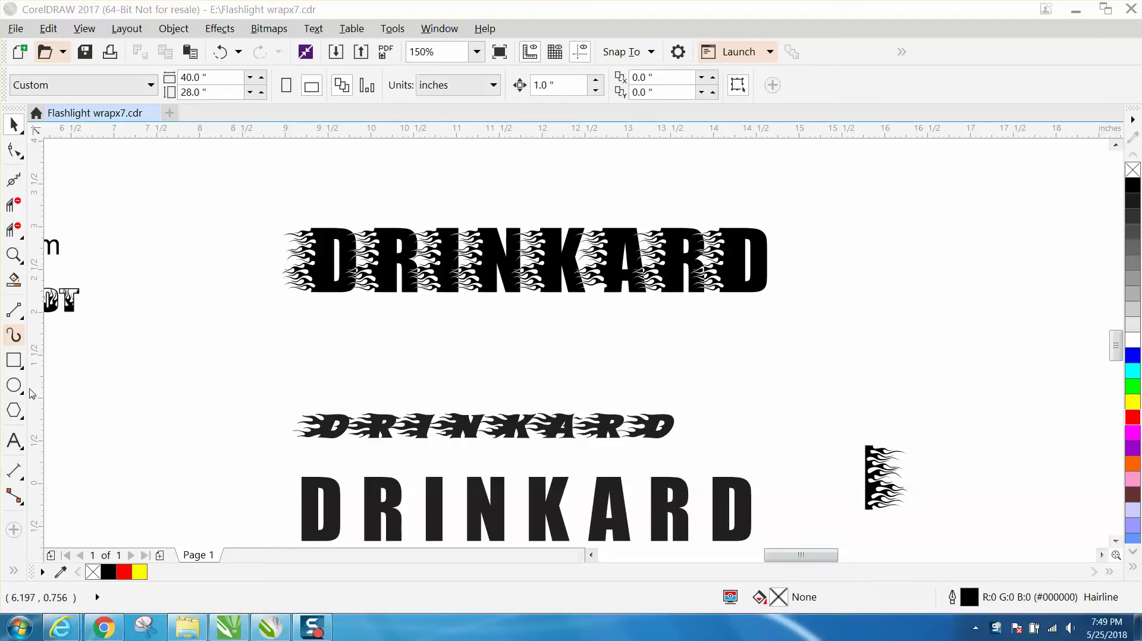
# - Drag the small flame-font DRINKARD up, then the plain Impact DRINKARD up beneath it
pyautogui.click(14, 256)
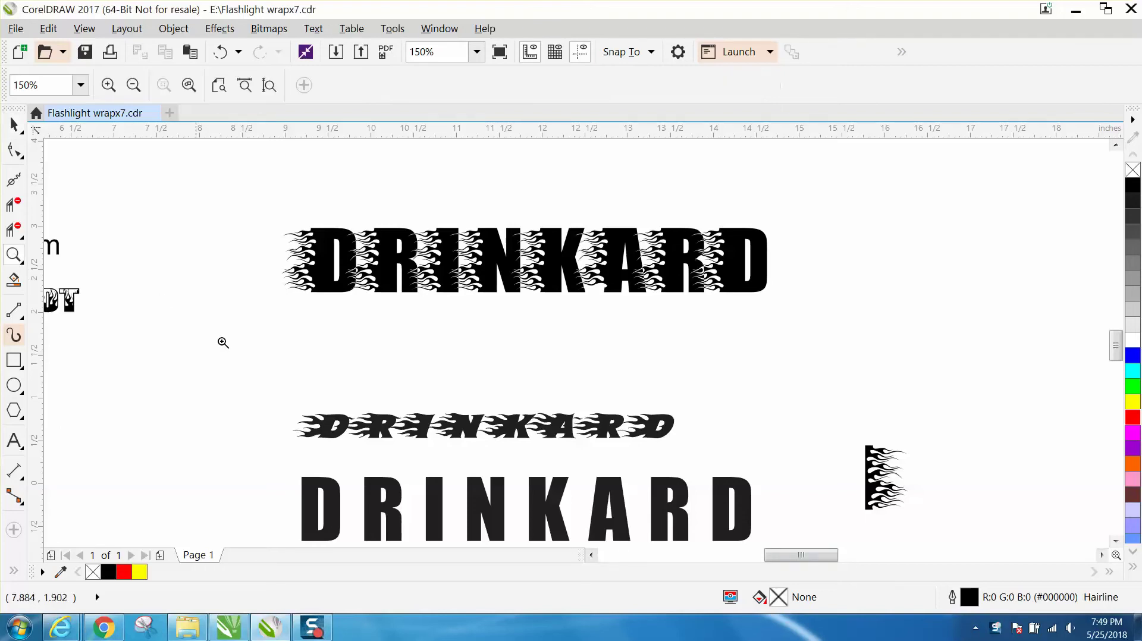
pyautogui.click(13, 126)
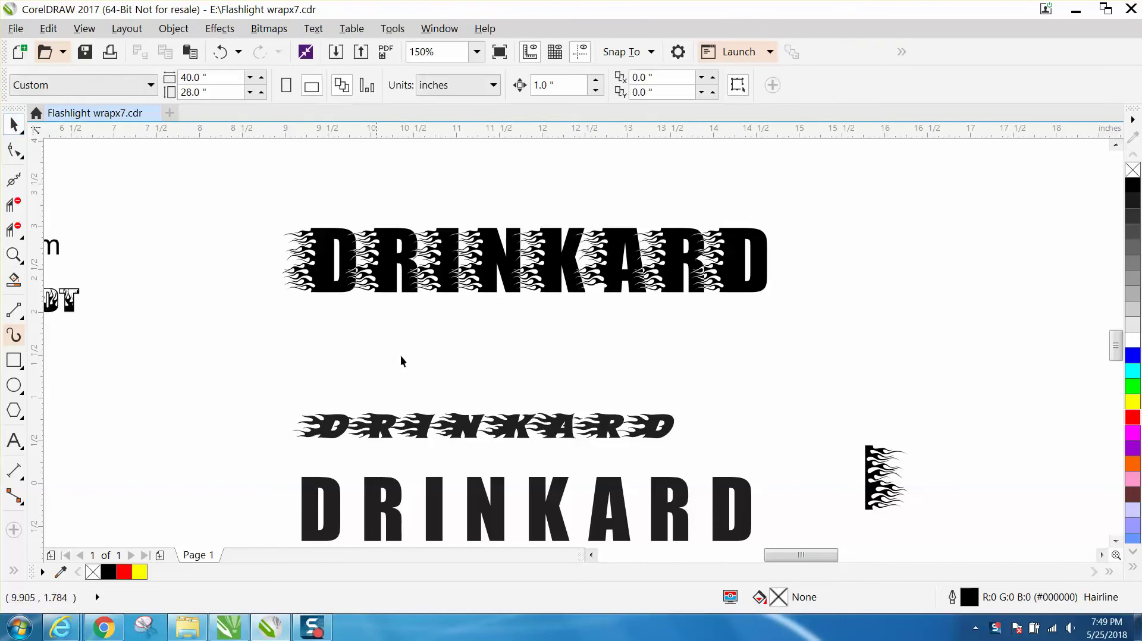
pyautogui.click(479, 428)
pyautogui.moveTo(479, 429); pyautogui.dragTo(465, 336)
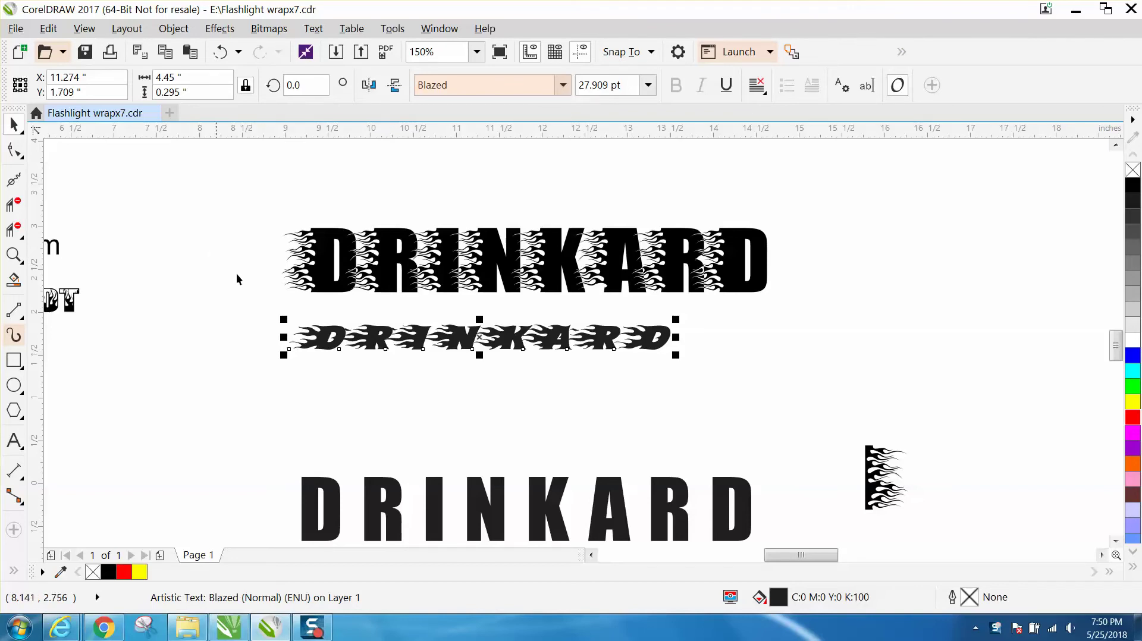
pyautogui.click(540, 503)
pyautogui.moveTo(539, 501); pyautogui.dragTo(541, 414)
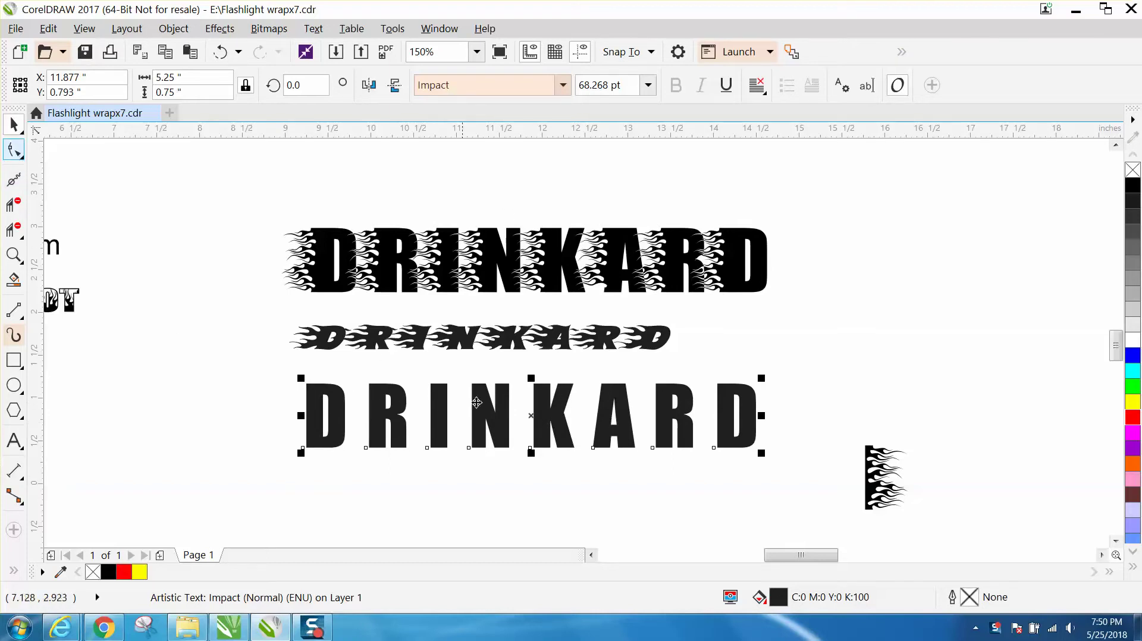
pyautogui.click(14, 150)
# - Widen the Impact DRINKARD's letter spacing to roughly match the flaming word's width
pyautogui.click(64, 156)
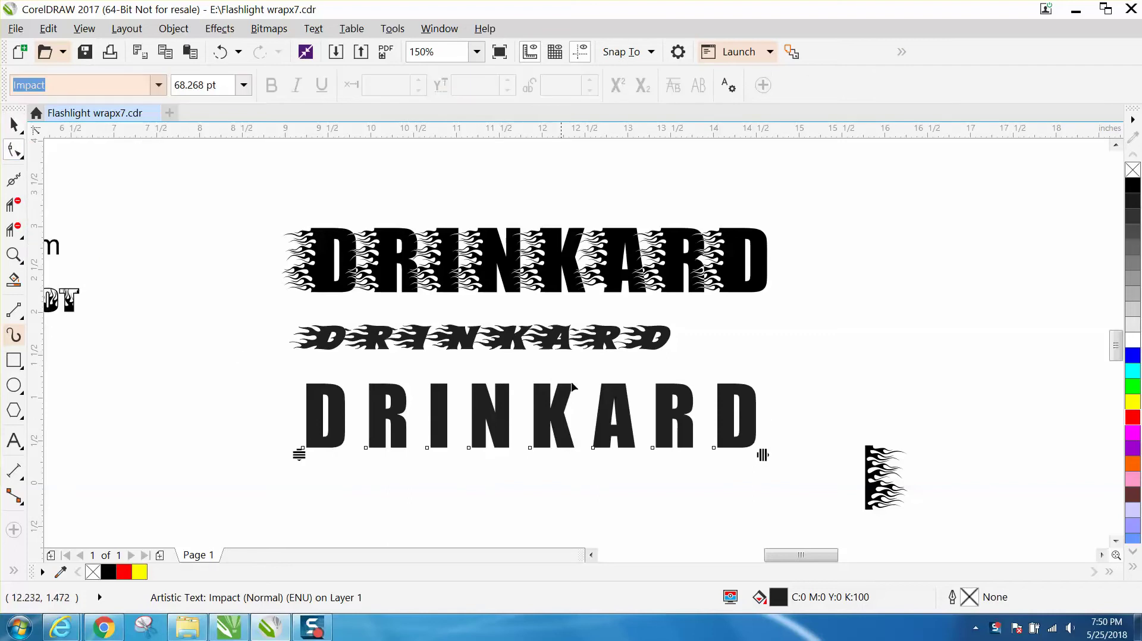
pyautogui.moveTo(763, 455)
pyautogui.mouseDown()
pyautogui.moveTo(793, 456)
pyautogui.moveTo(780, 455)
pyautogui.mouseUp()
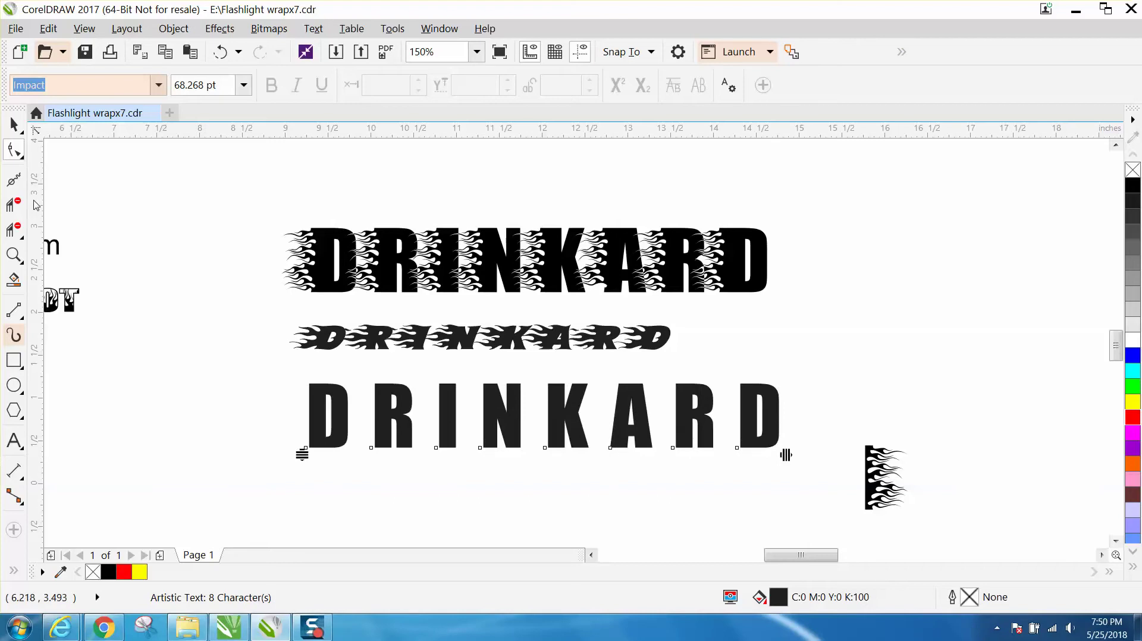
pyautogui.click(14, 256)
pyautogui.moveTo(283, 232); pyautogui.dragTo(422, 301)
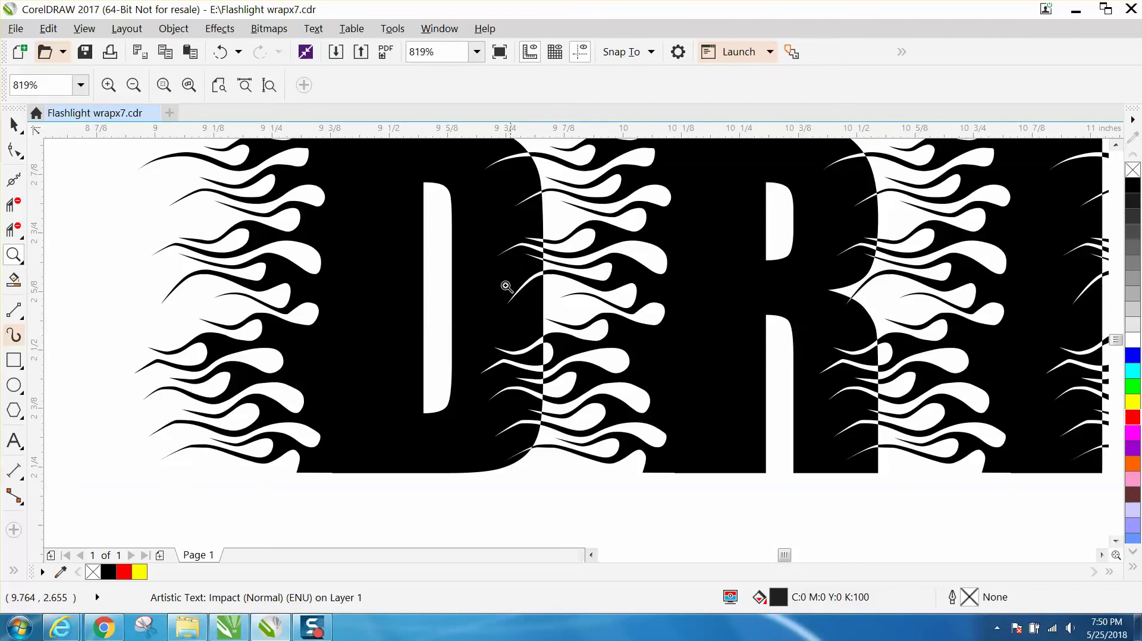
pyautogui.scroll(-4, 519, 274)
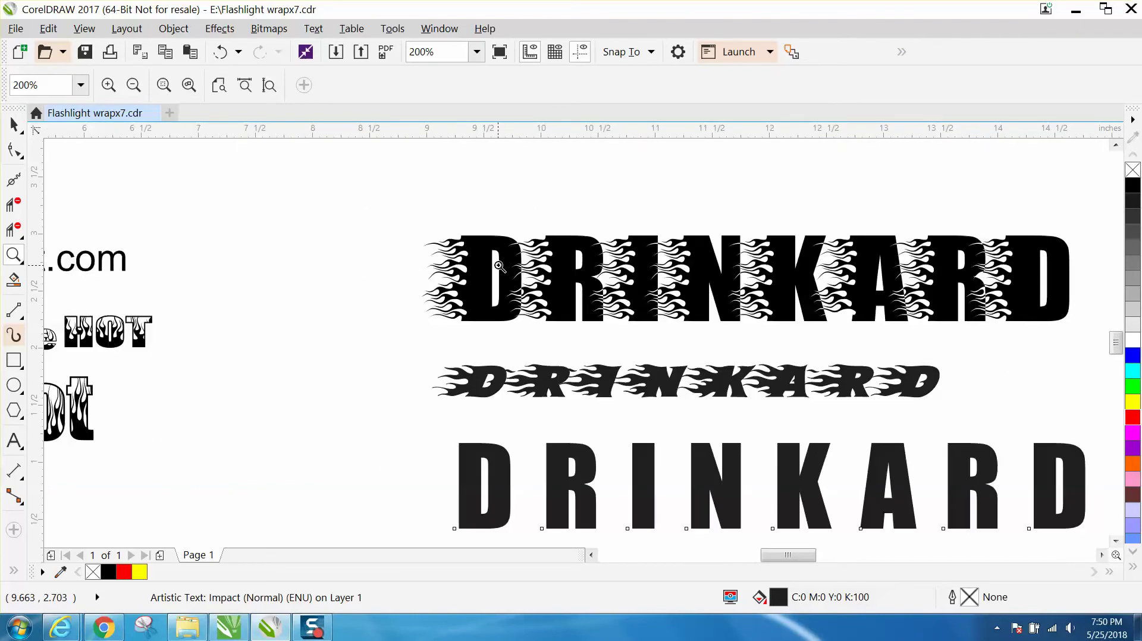
# - Make the plain Impact DRINKARD an unfilled text with a red outline
pyautogui.click(14, 125)
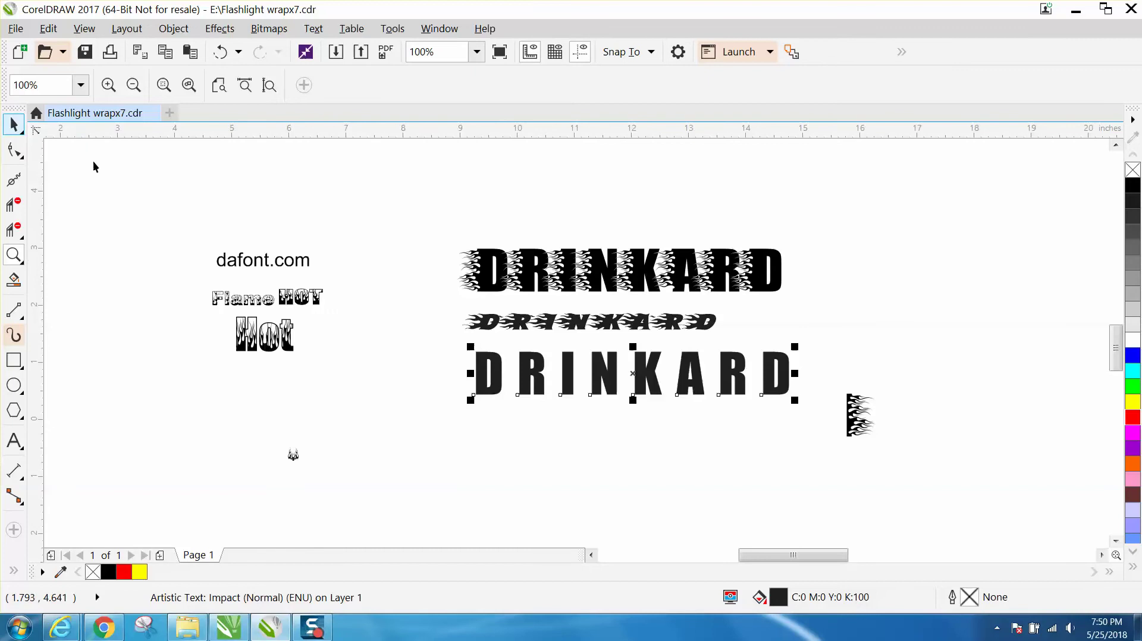
pyautogui.click(1133, 170)
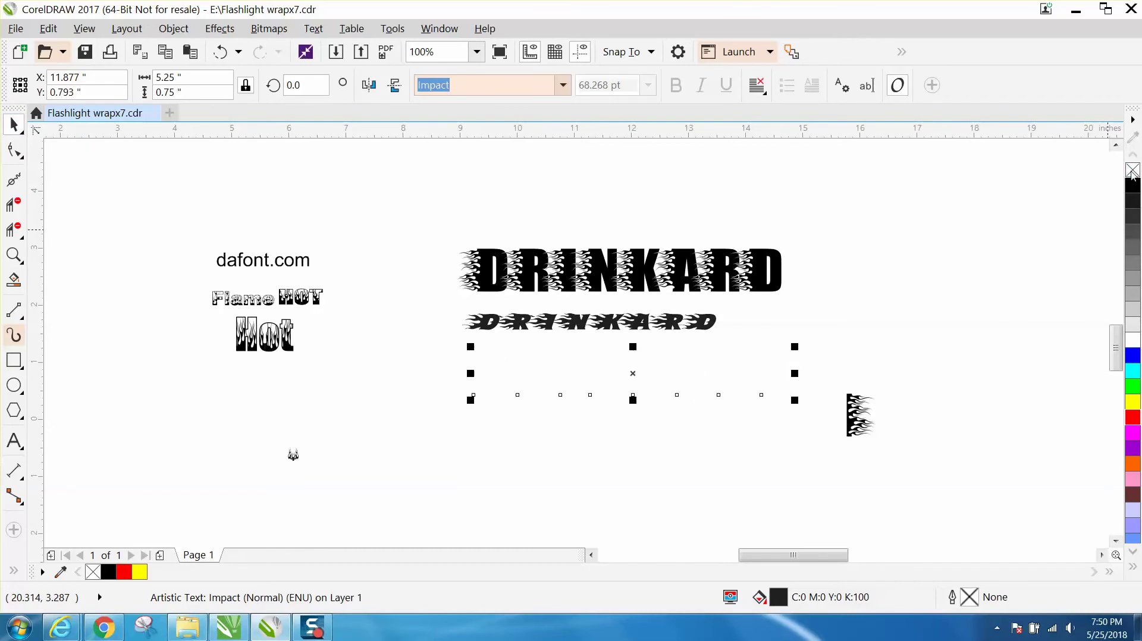
pyautogui.rightClick(1132, 420)
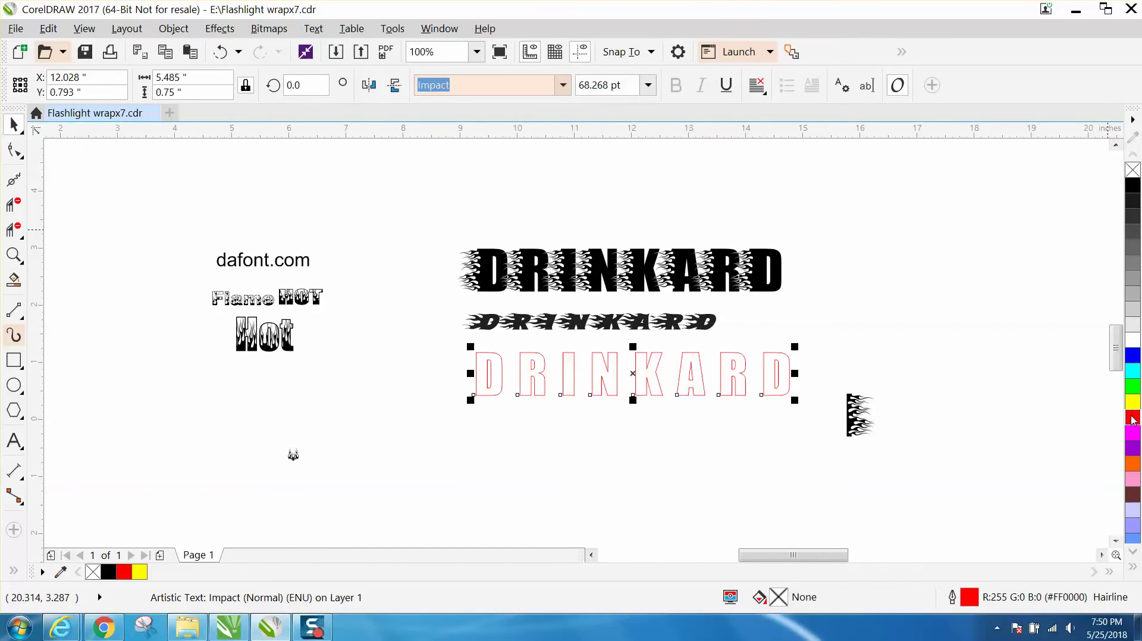
# - Give the small flame no fill and a red outline, and place it after the final D
pyautogui.click(855, 417)
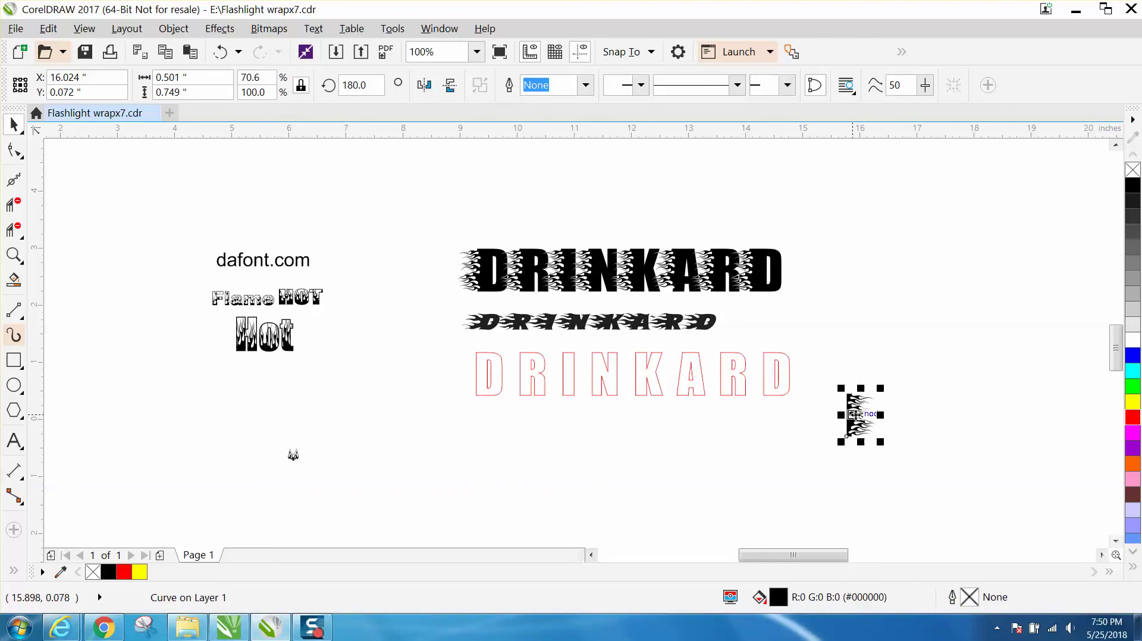
pyautogui.click(1133, 171)
pyautogui.rightClick(1134, 416)
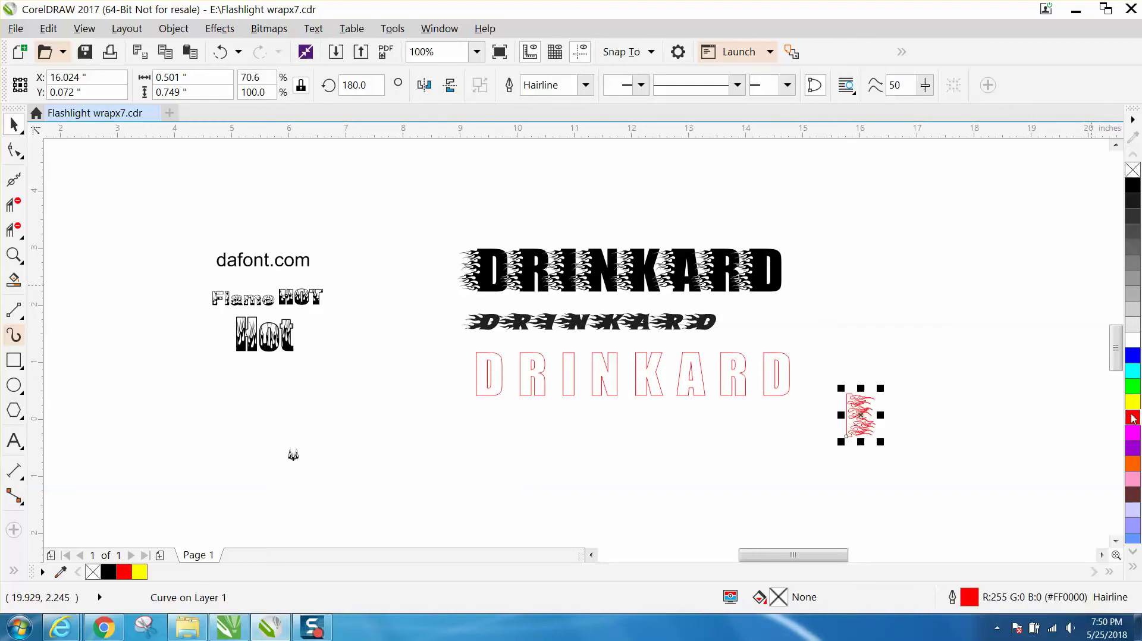
pyautogui.moveTo(861, 416); pyautogui.dragTo(823, 375)
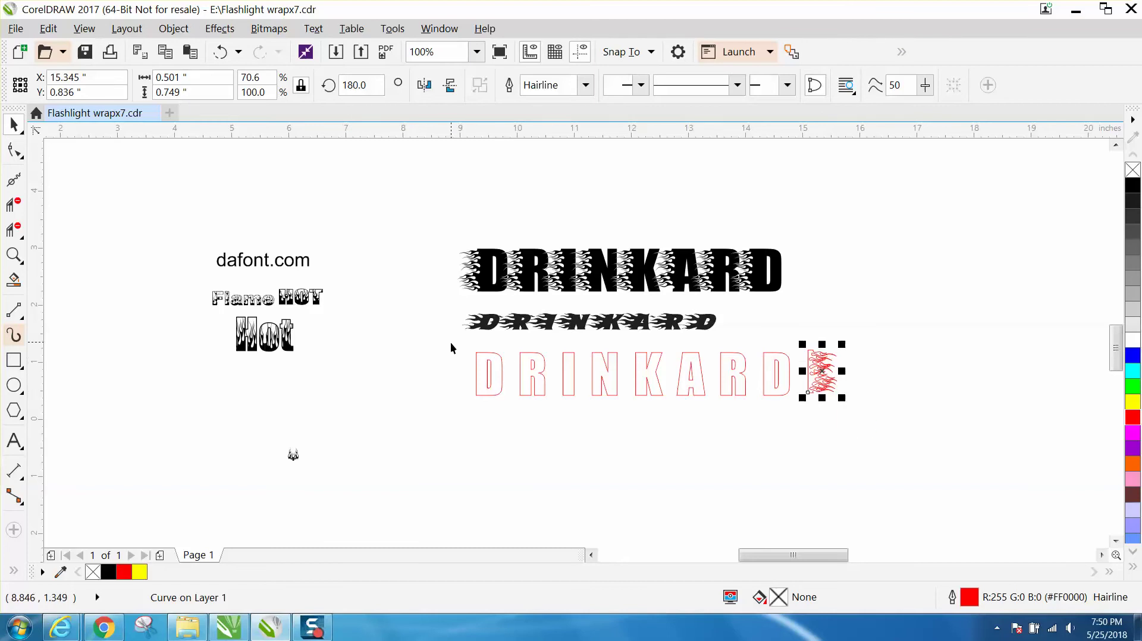
pyautogui.moveTo(451, 344); pyautogui.dragTo(900, 423)
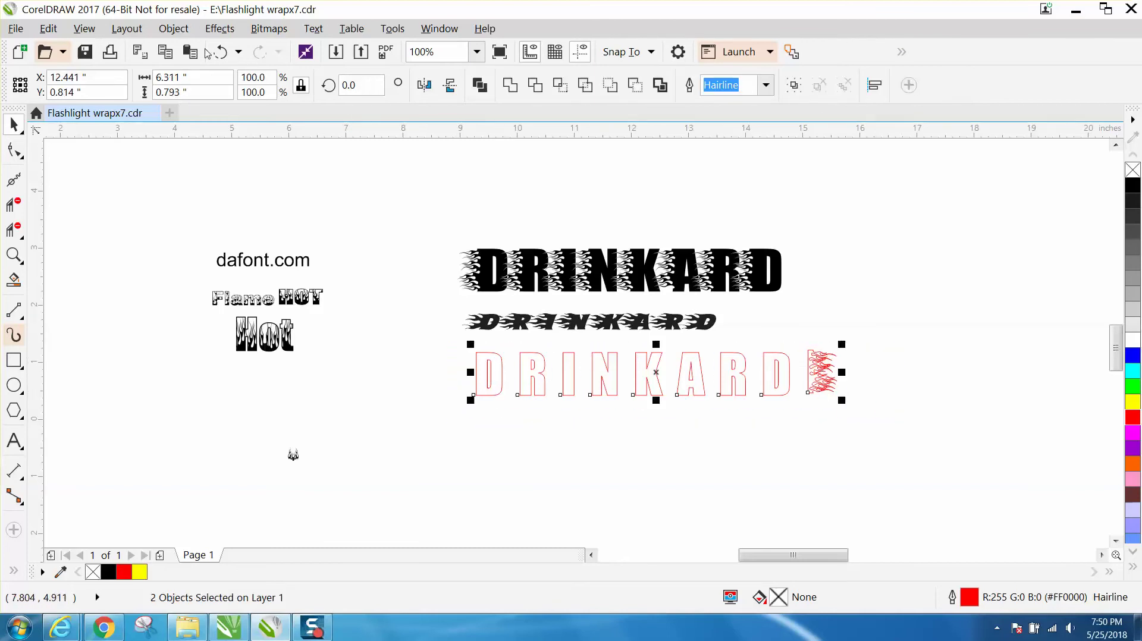
# - Convert the outline word and flame to curves and set their height to 0.75 in
pyautogui.click(173, 28)
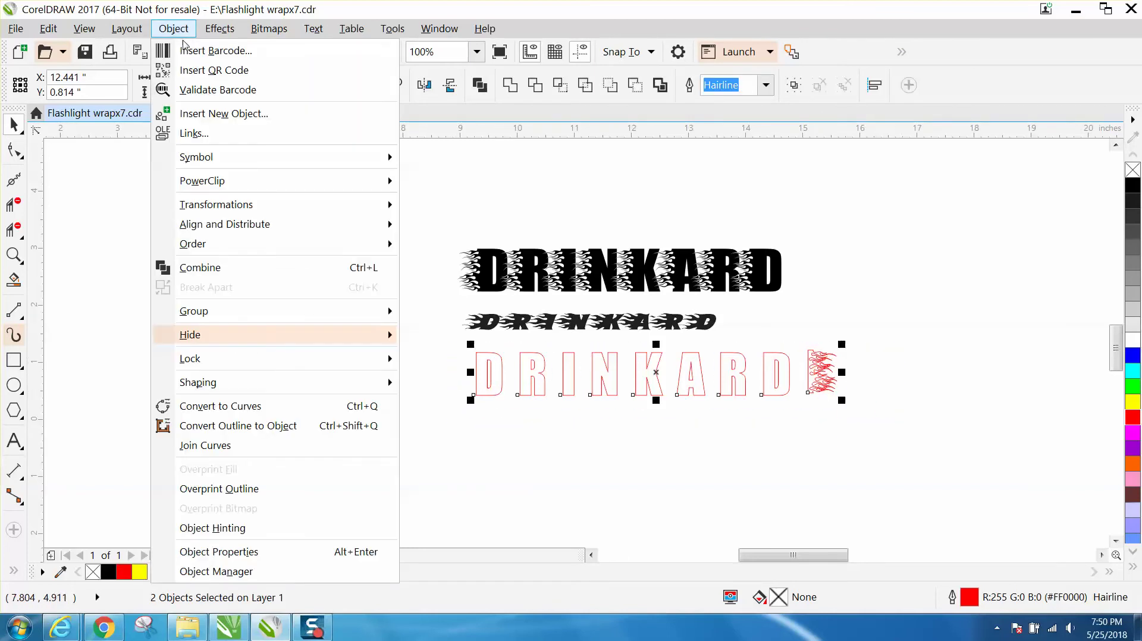
pyautogui.click(236, 408)
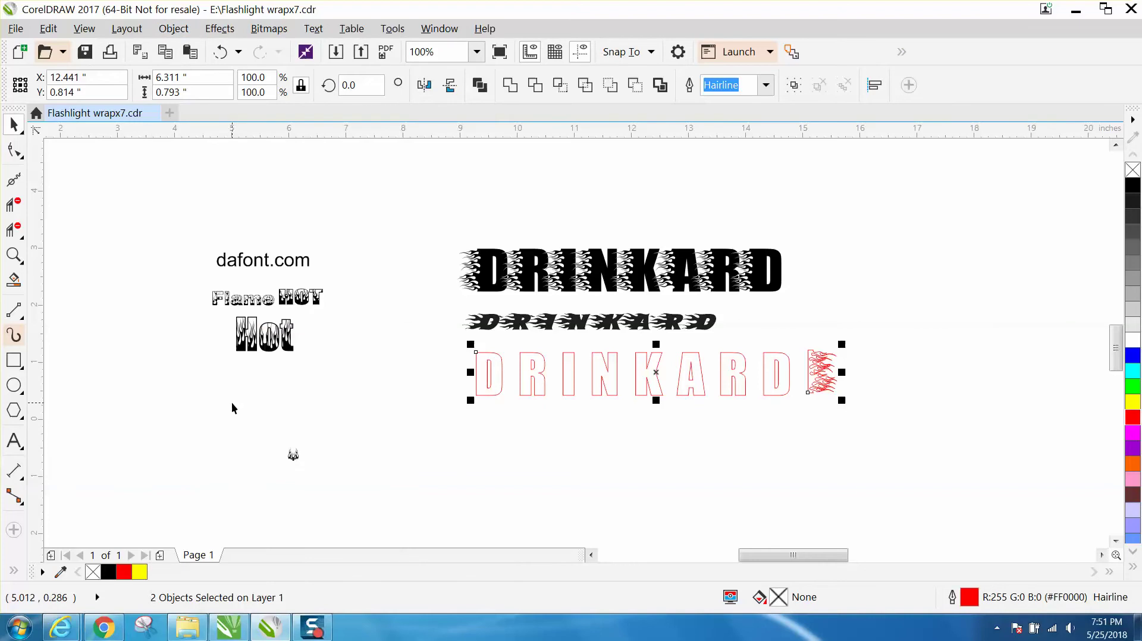
pyautogui.click(14, 255)
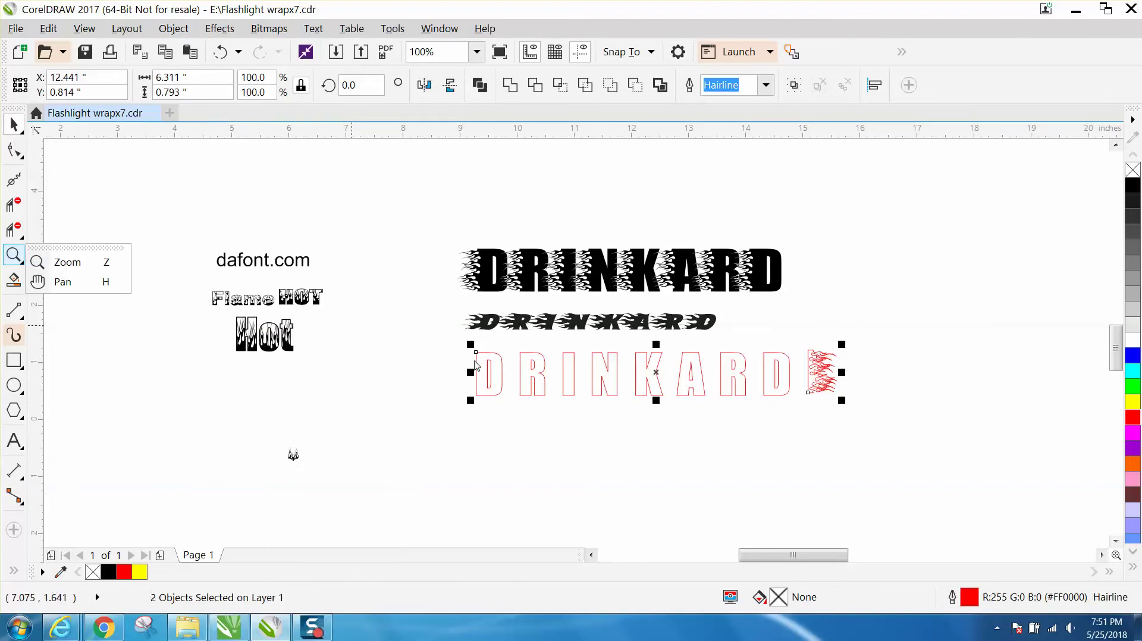
pyautogui.click(196, 95)
pyautogui.write('.')
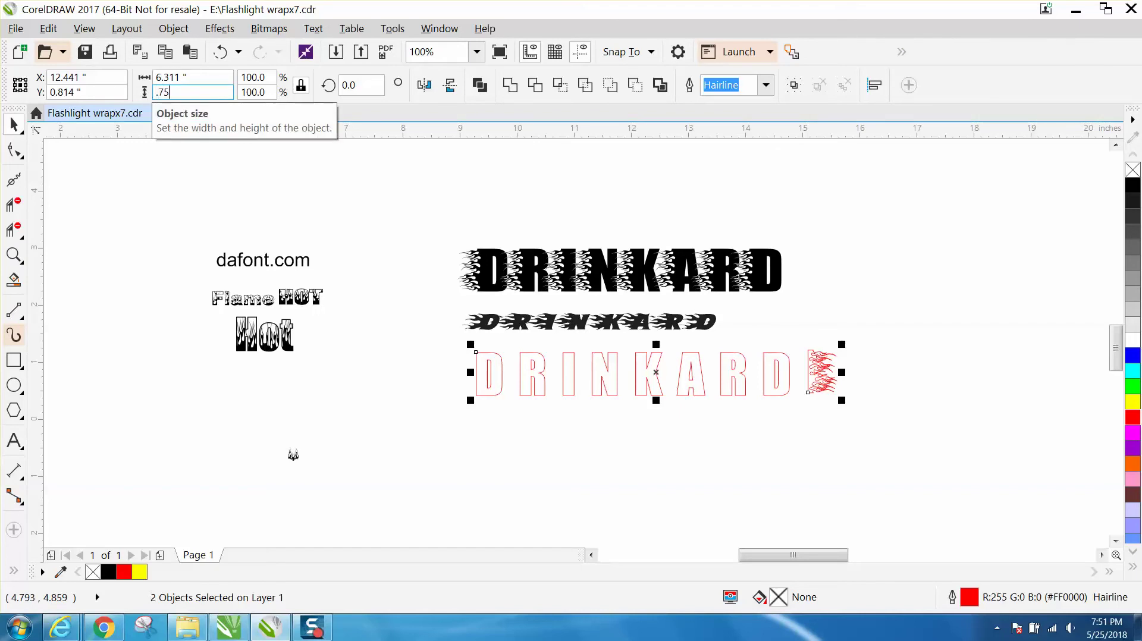
pyautogui.write('75')
pyautogui.press('Return')
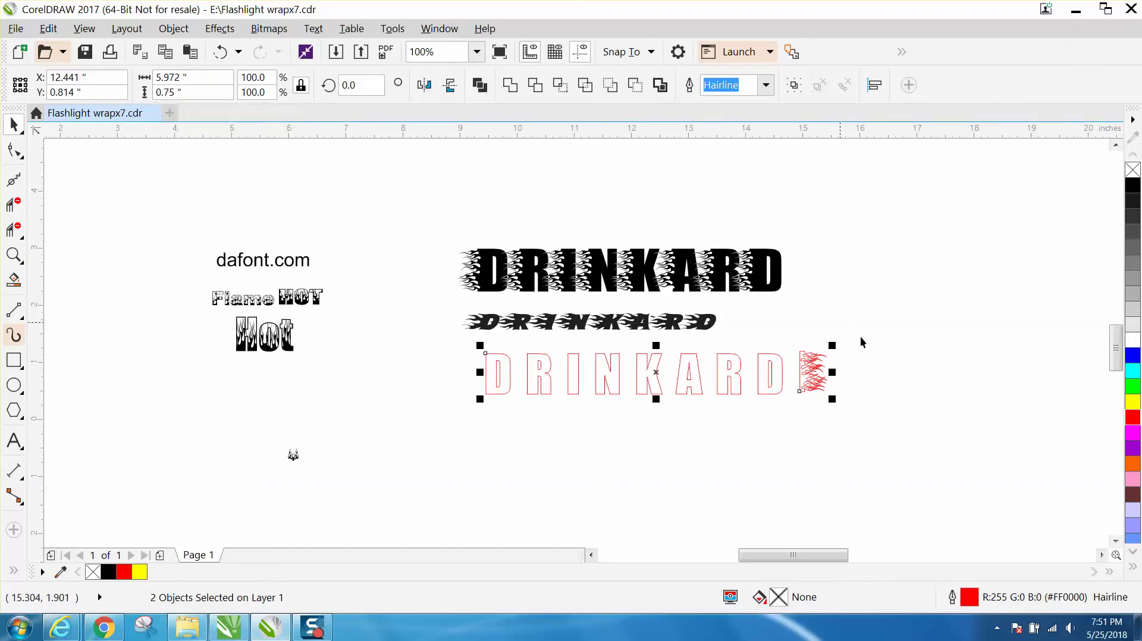
# - Set the flame and the DRINKARD word each to 0.75 inches tall
pyautogui.click(849, 364)
pyautogui.click(815, 376)
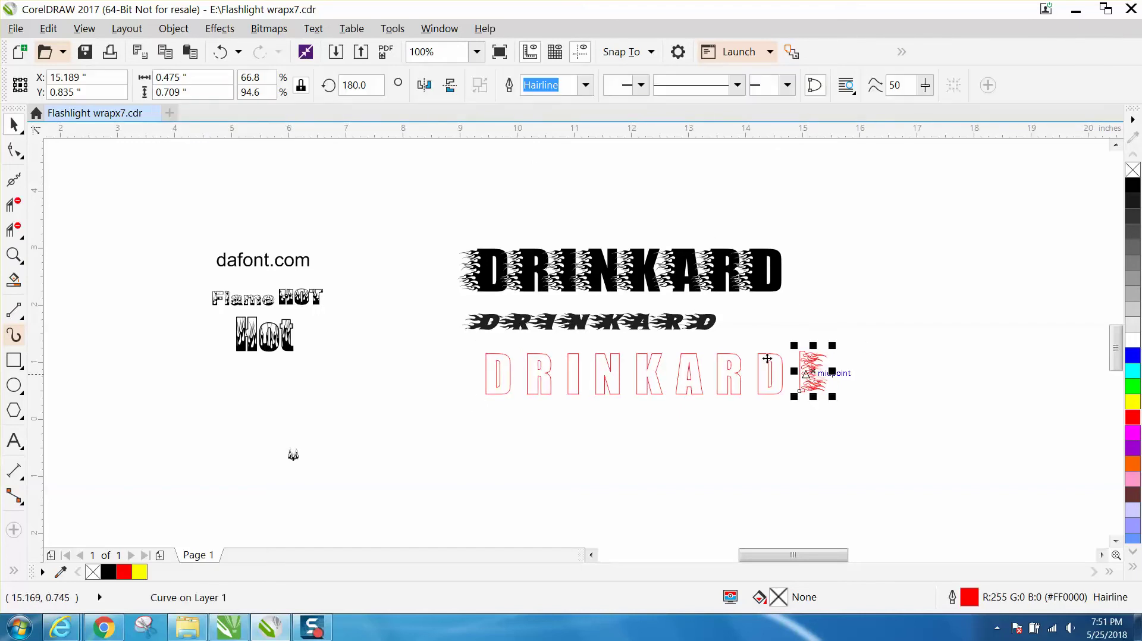
pyautogui.click(196, 92)
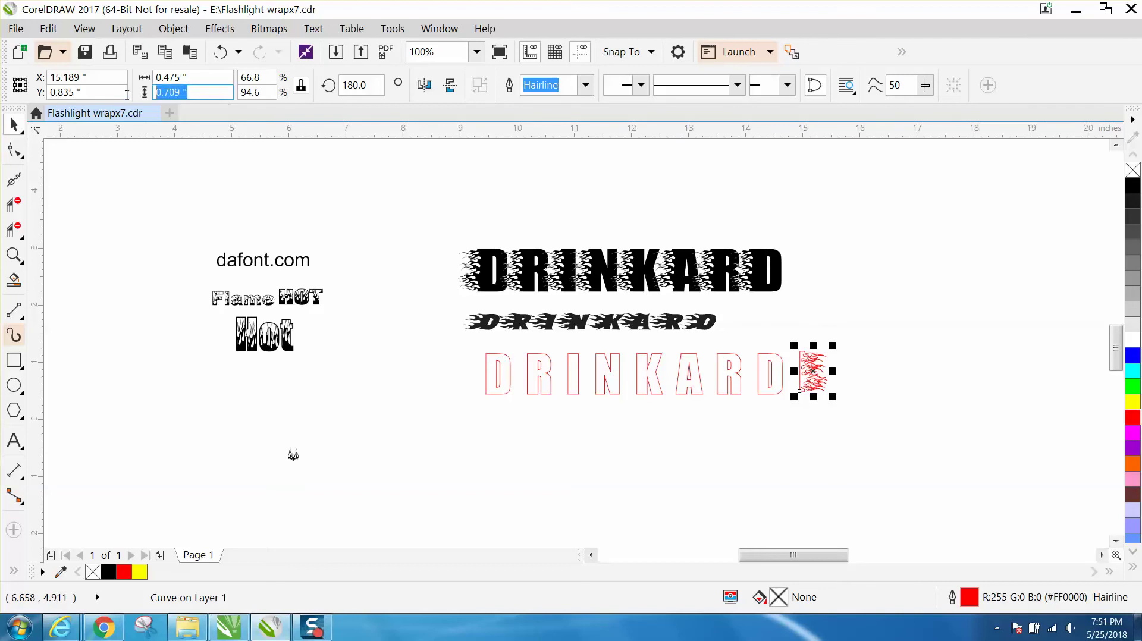
pyautogui.write('.75')
pyautogui.press('Return')
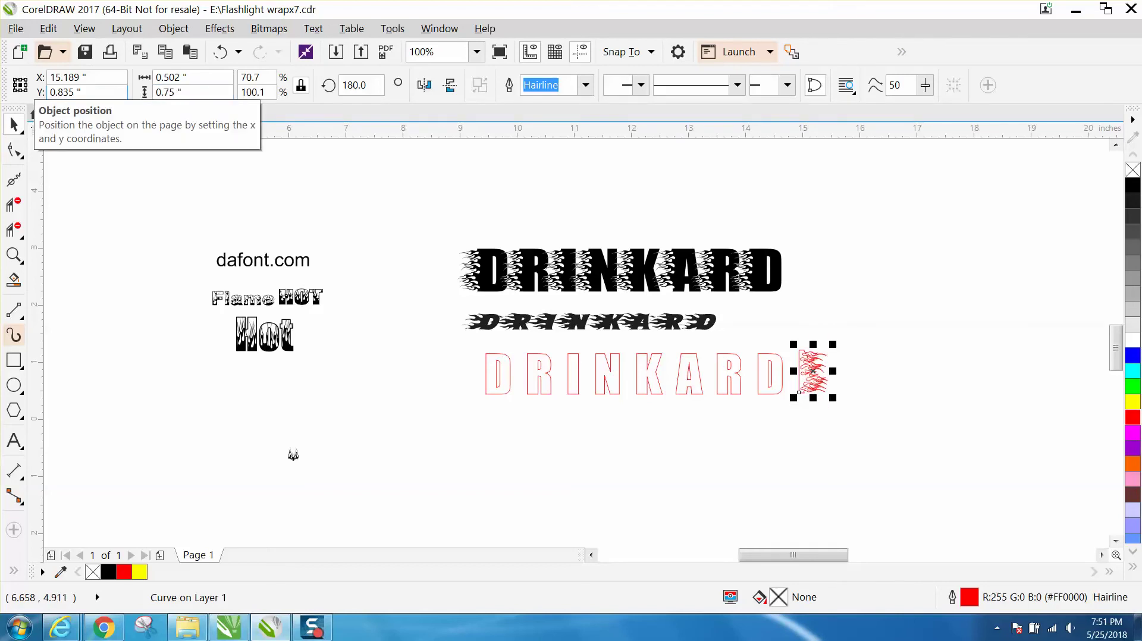
pyautogui.click(703, 393)
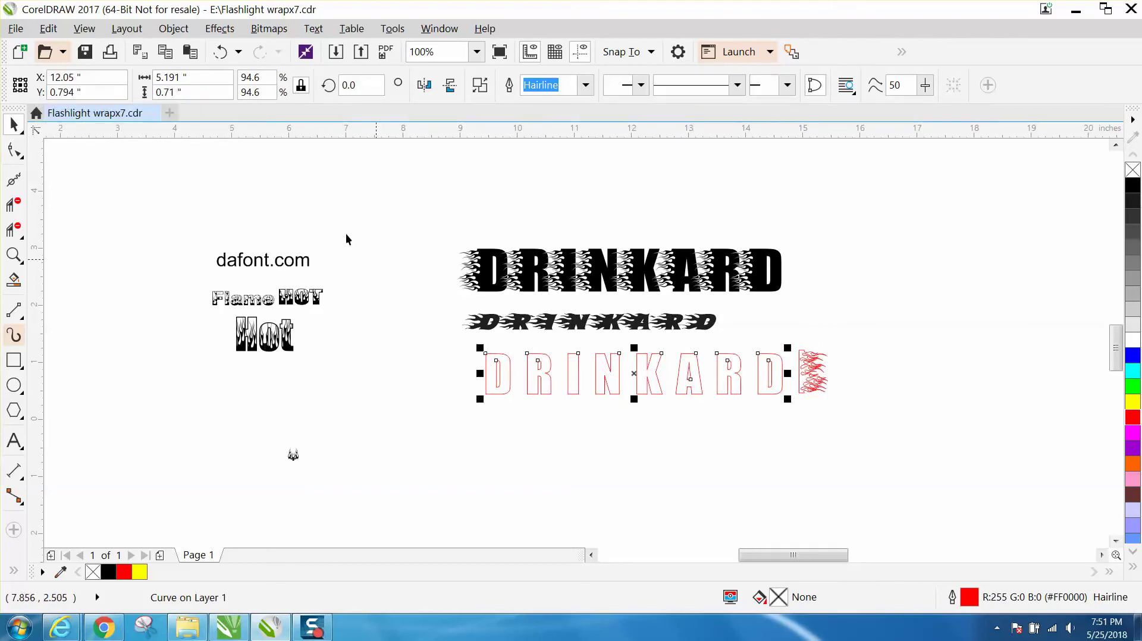
pyautogui.click(201, 93)
pyautogui.doubleClick(201, 93)
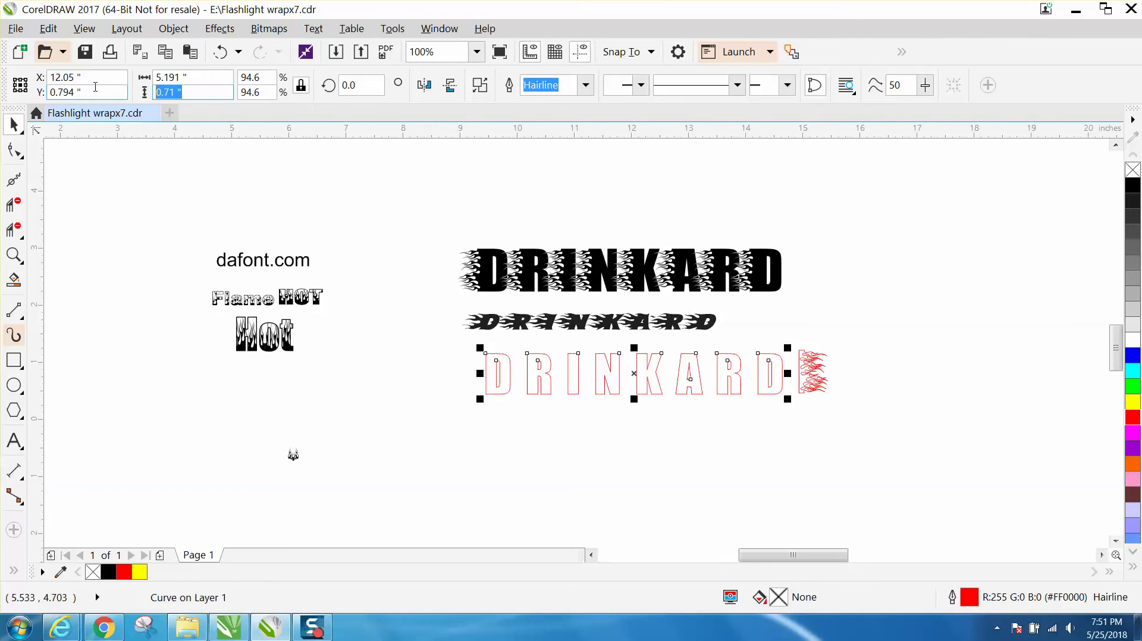
pyautogui.write('.75')
pyautogui.press('Return')
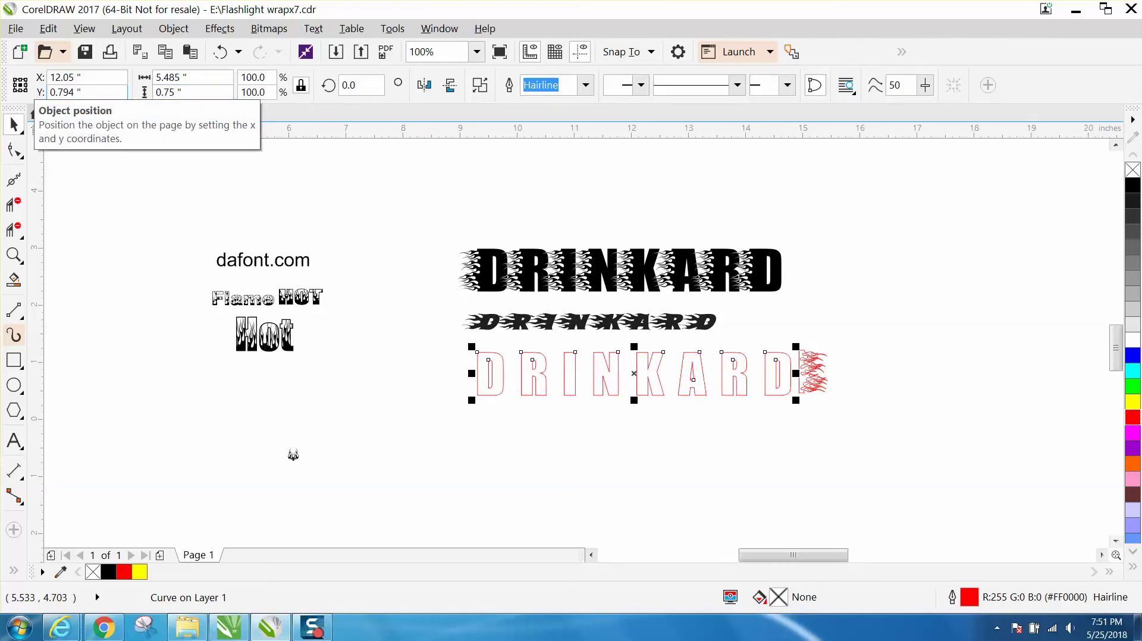
pyautogui.click(803, 360)
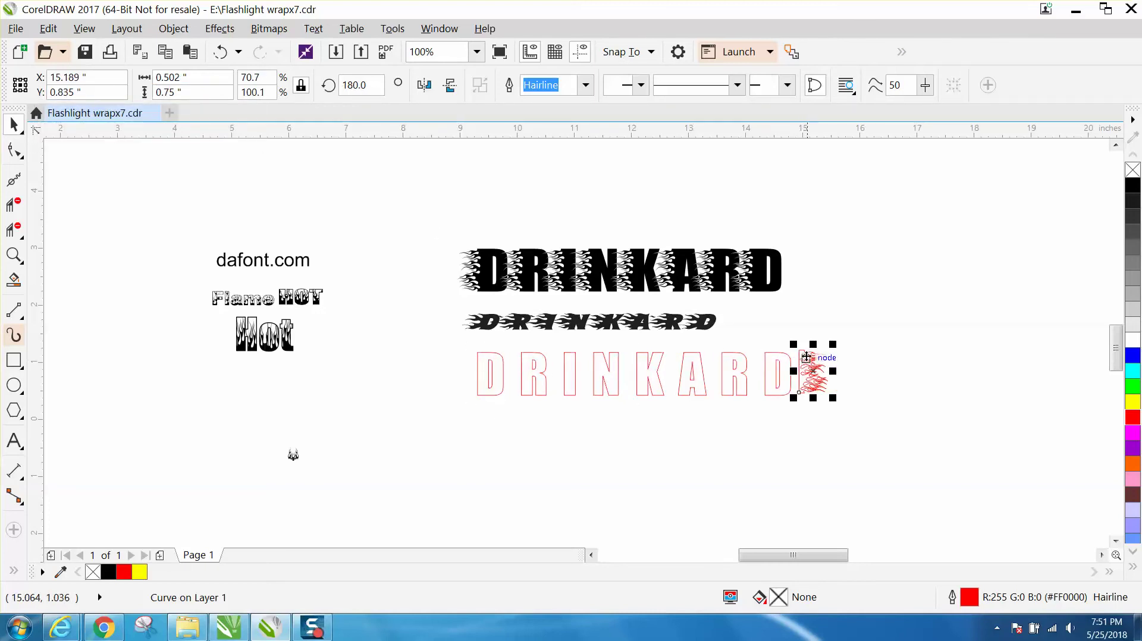
# - Shift the red flame left to overlap the D's curved side, then zoom in on it
pyautogui.press('z')
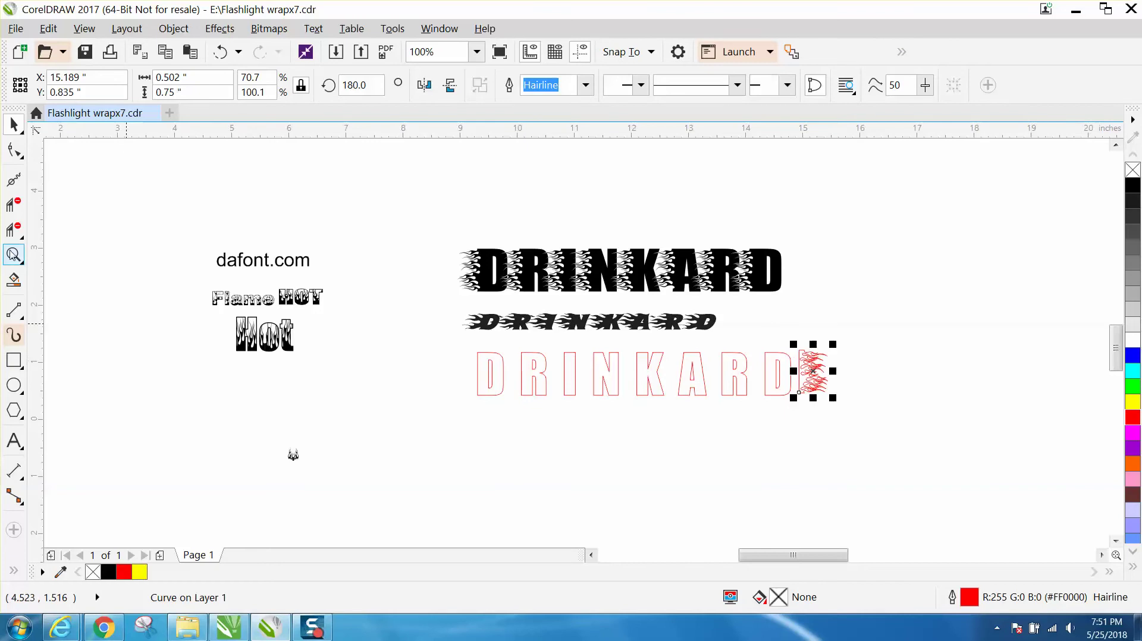
pyautogui.moveTo(733, 390); pyautogui.dragTo(924, 454)
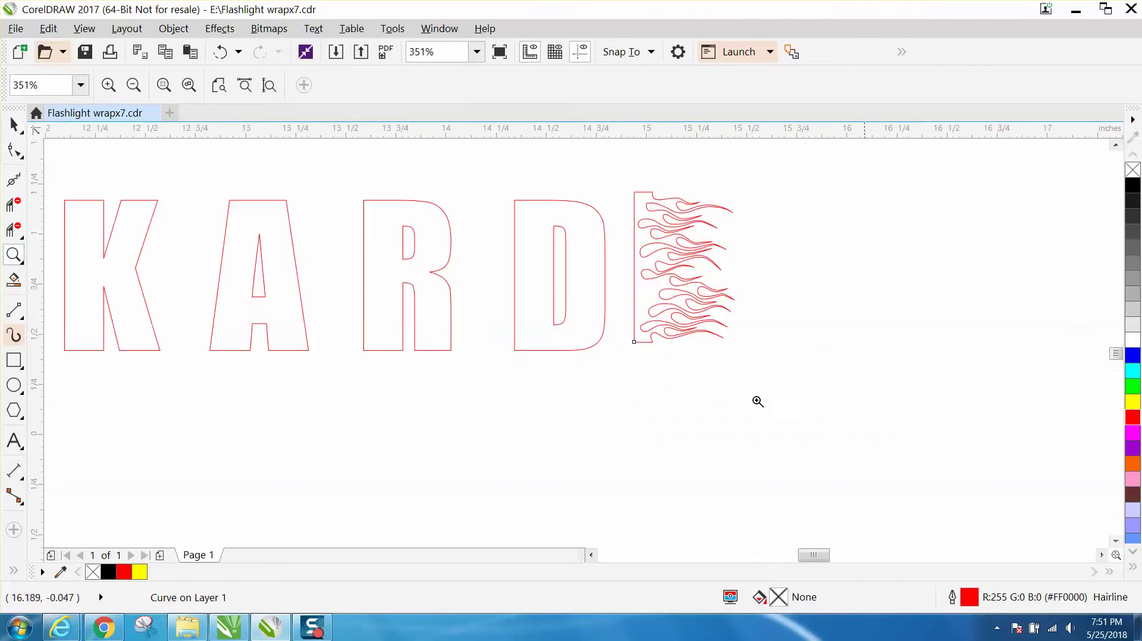
pyautogui.click(15, 125)
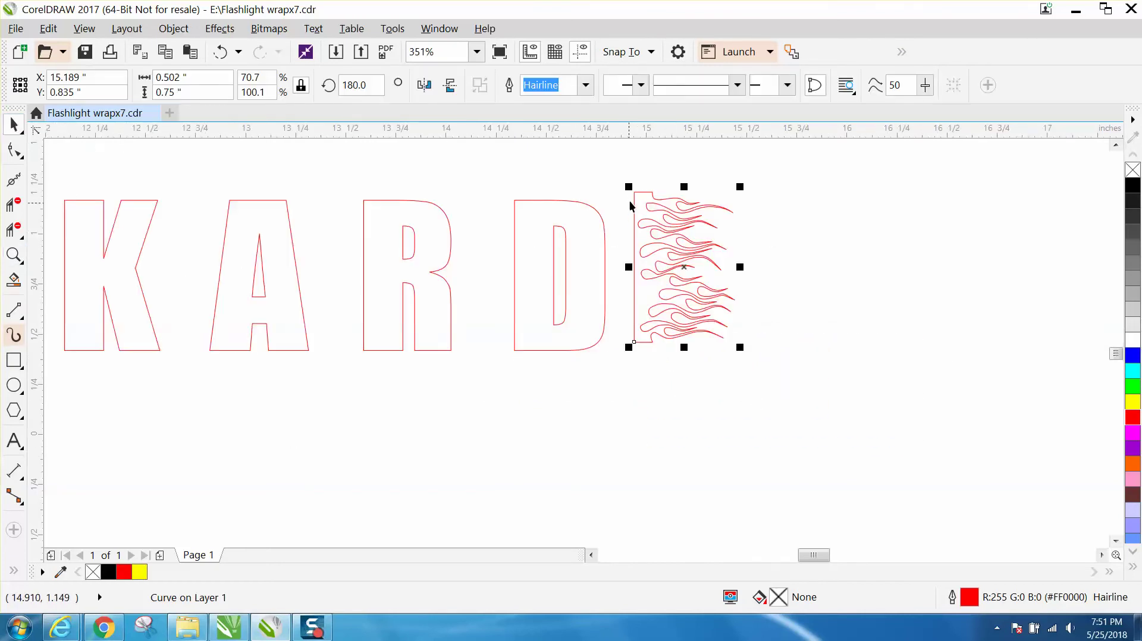
pyautogui.moveTo(633, 196); pyautogui.dragTo(576, 201)
pyautogui.click(14, 254)
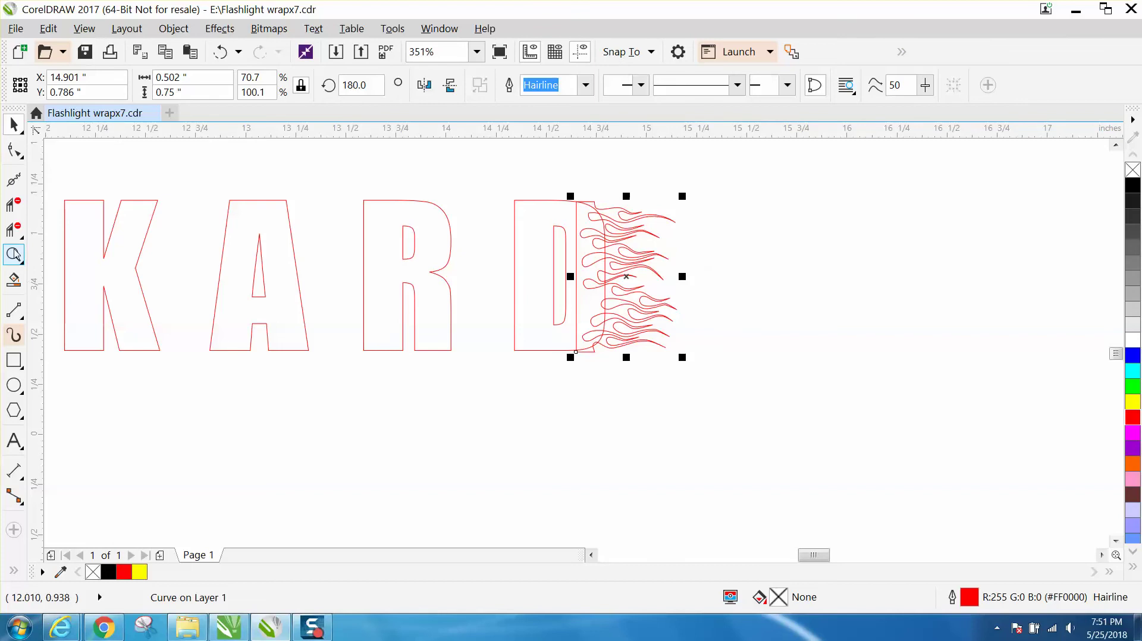
pyautogui.moveTo(583, 268); pyautogui.dragTo(766, 417)
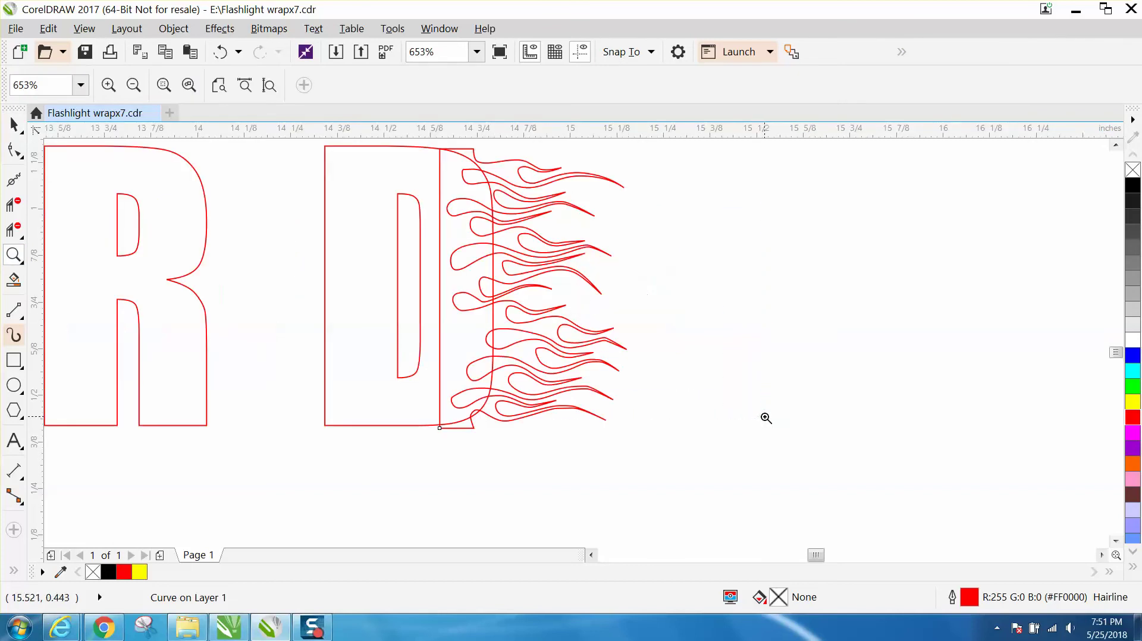
pyautogui.click(14, 124)
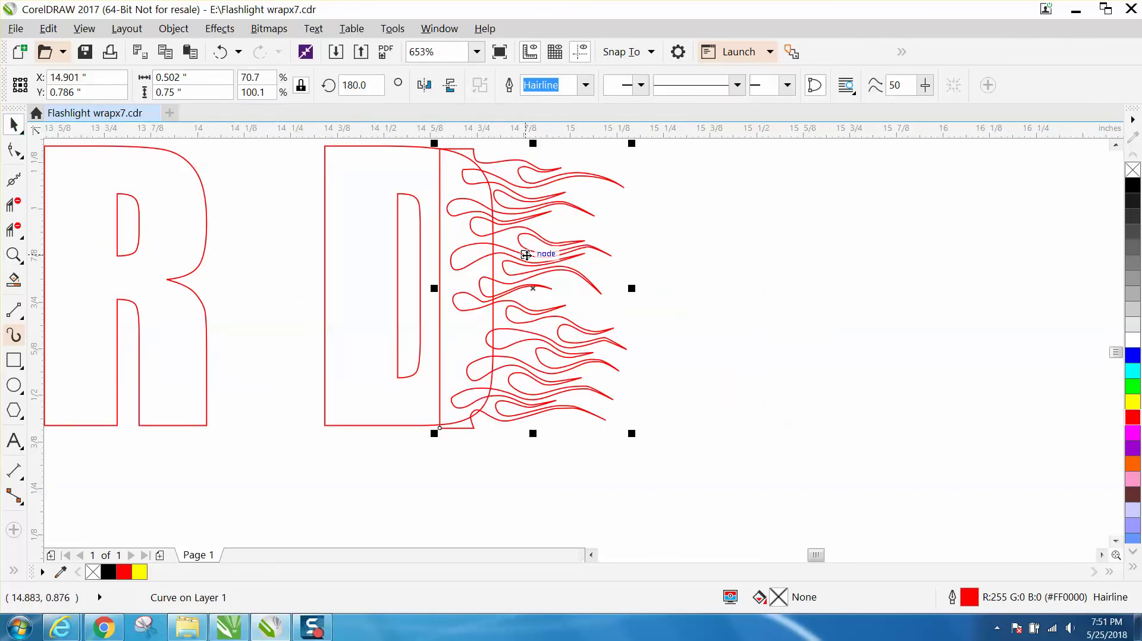
# - Drag a spare flame copy to the right and pull the original's bottom-left node up
pyautogui.moveTo(543, 288); pyautogui.dragTo(782, 321)
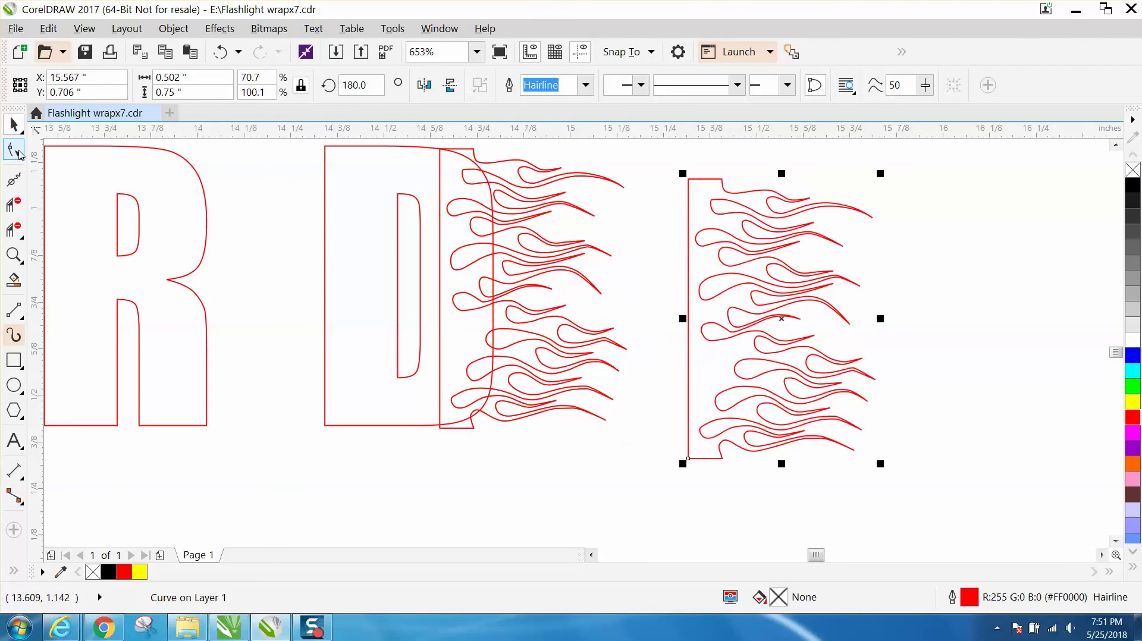
pyautogui.click(15, 151)
pyautogui.click(438, 426)
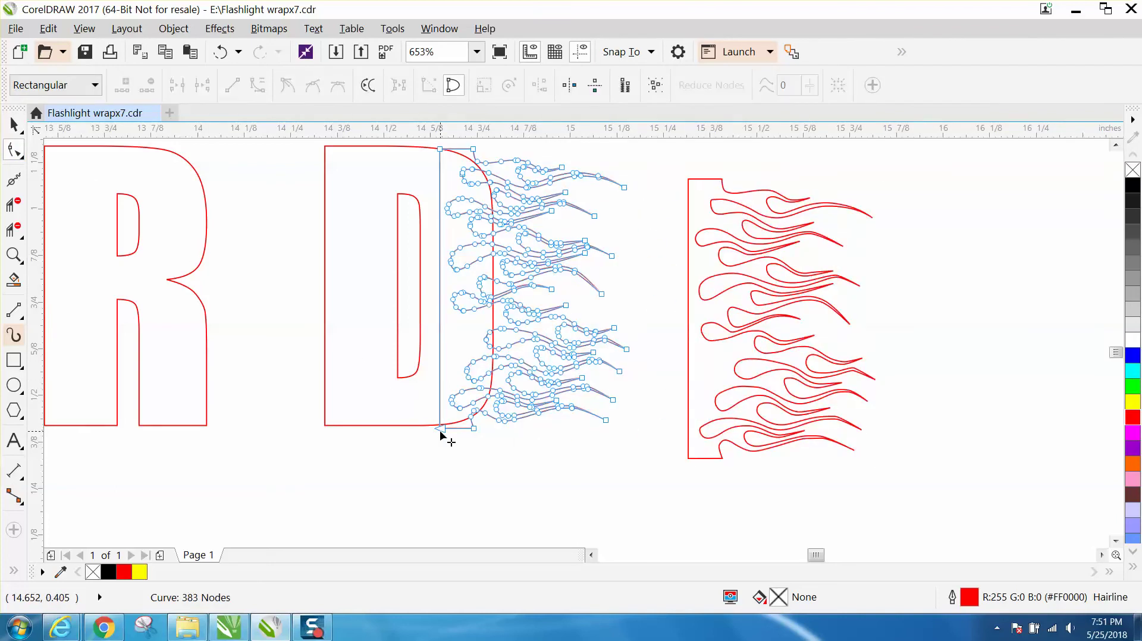
pyautogui.moveTo(440, 432); pyautogui.dragTo(435, 425)
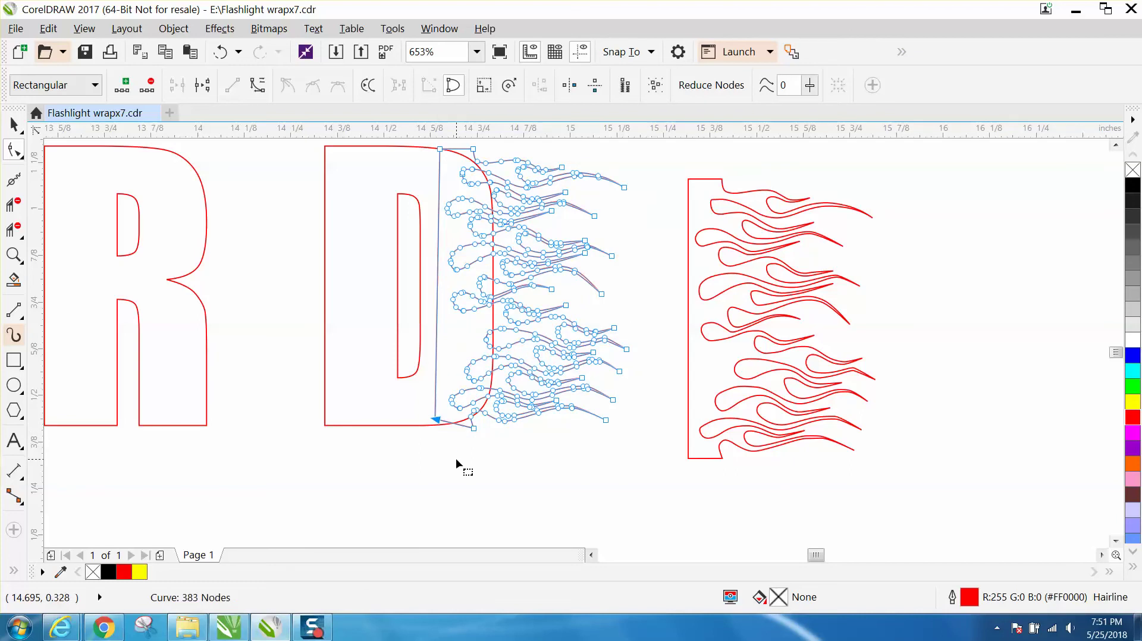
# - Delete four stray end nodes where the flame meets the D's lower curve
pyautogui.click(476, 429)
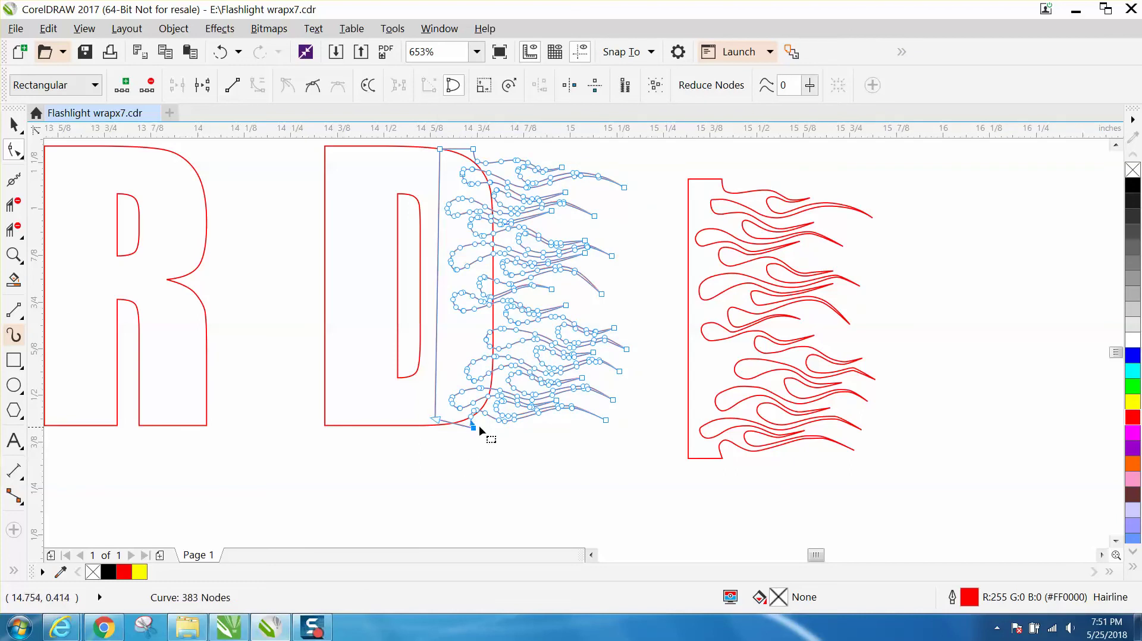
pyautogui.press('Delete')
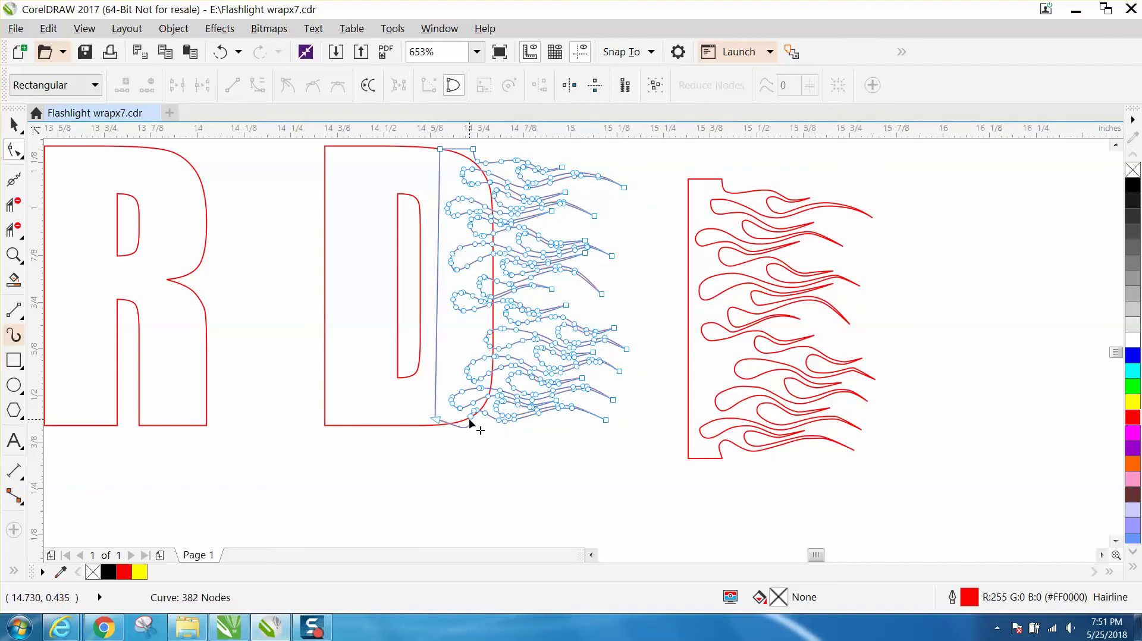
pyautogui.click(470, 418)
pyautogui.press('Delete')
pyautogui.click(473, 416)
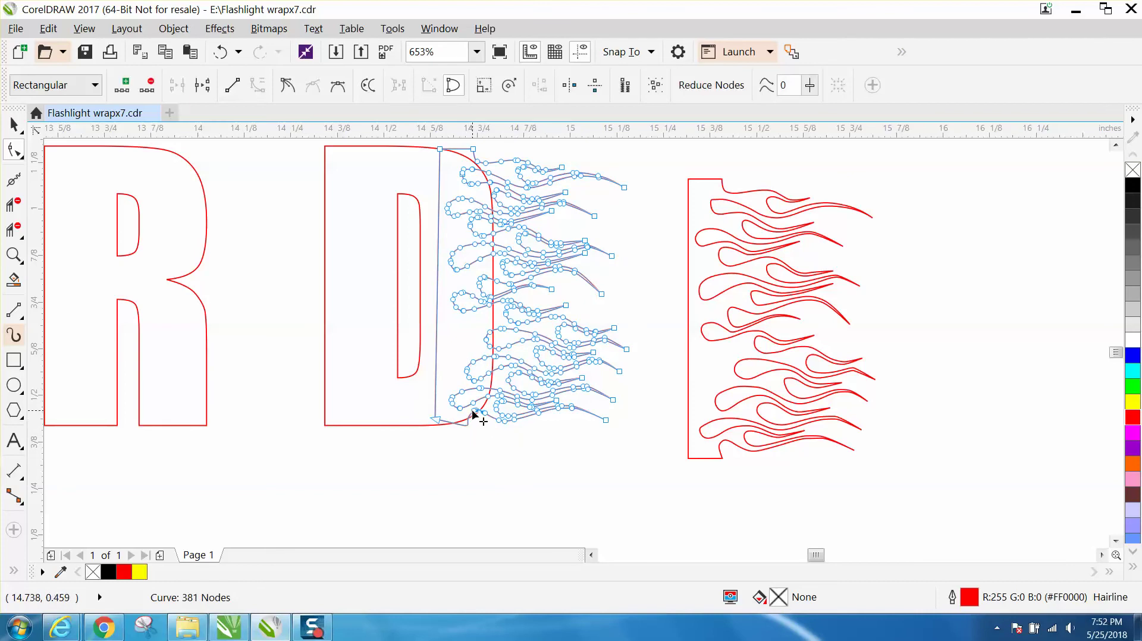
pyautogui.press('Delete')
pyautogui.click(470, 418)
pyautogui.press('Delete')
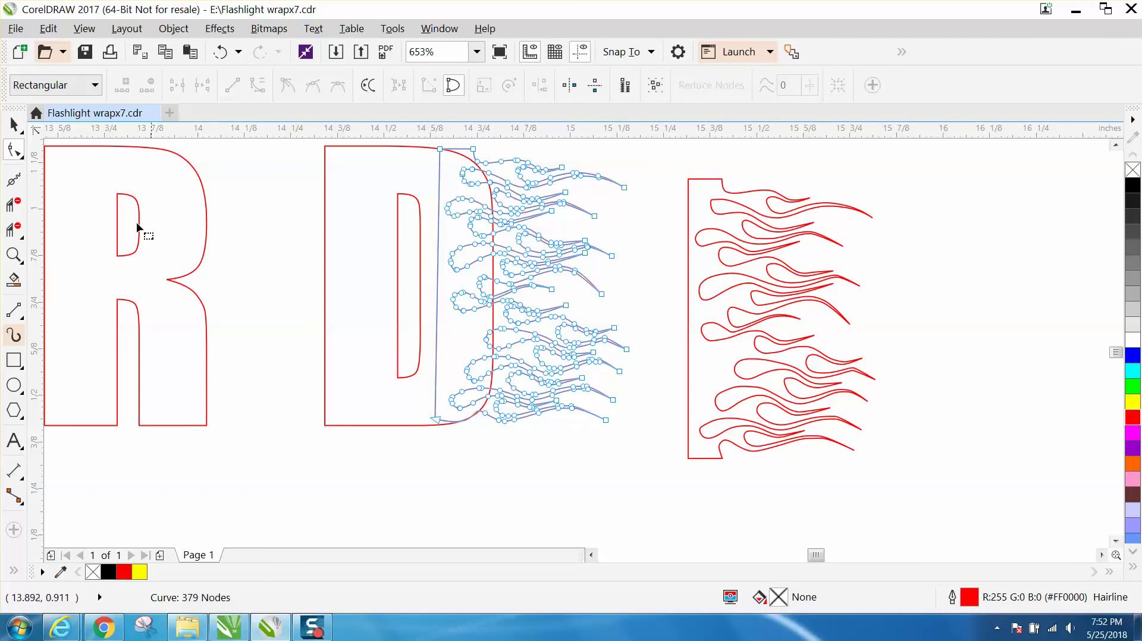
# - Drag a flame copy onto the R and park the spare copy on empty canvas
pyautogui.click(17, 127)
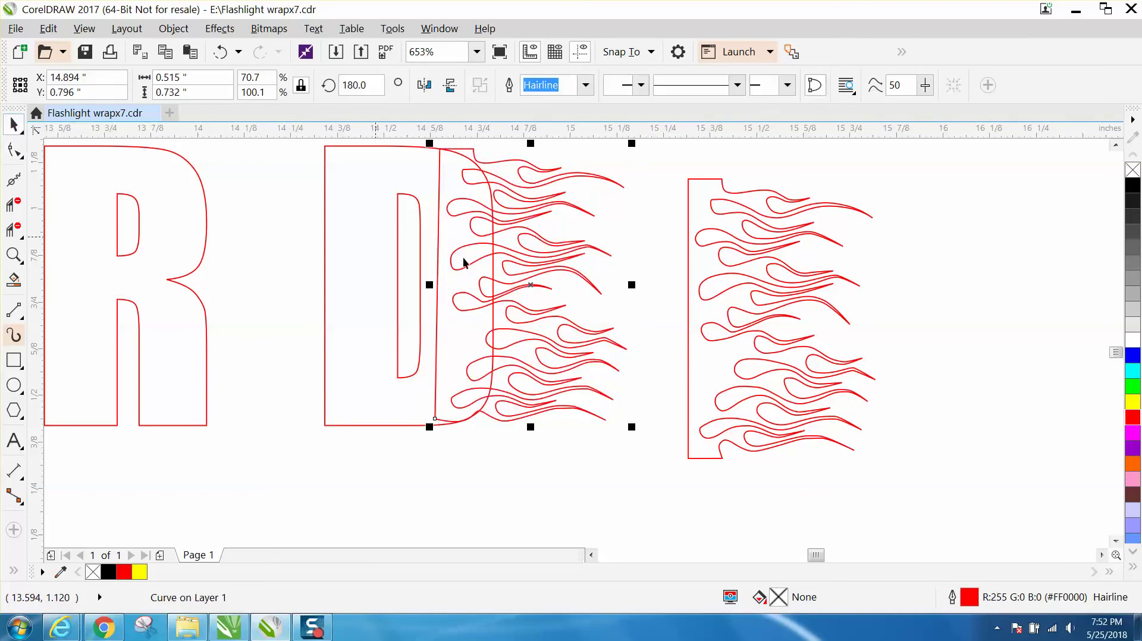
pyautogui.click(690, 307)
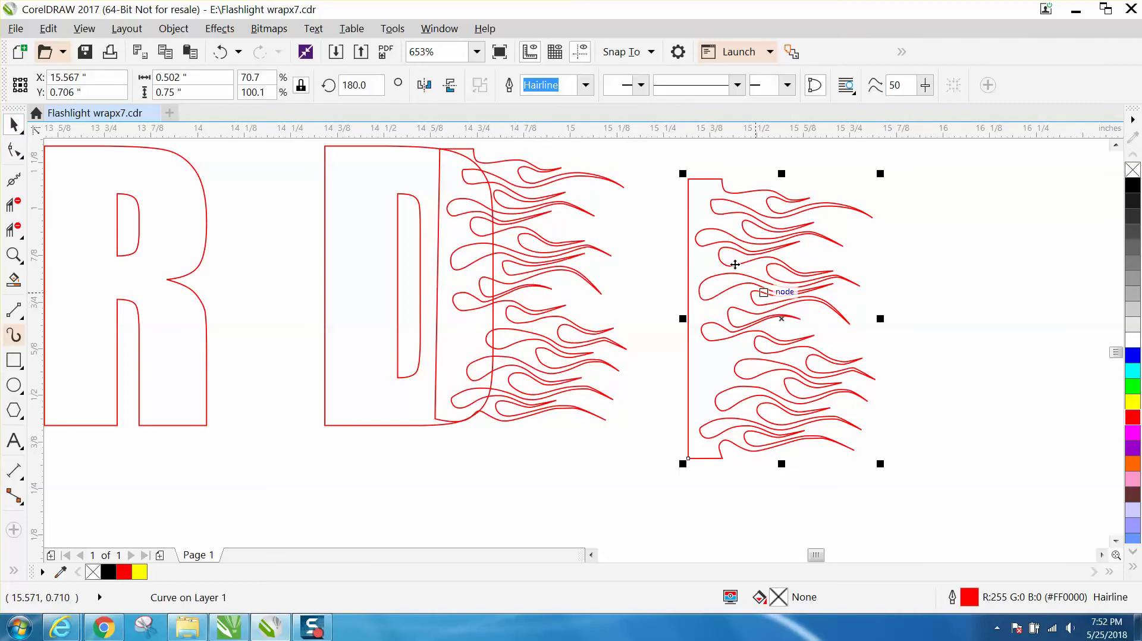
pyautogui.moveTo(688, 179); pyautogui.dragTo(606, 177)
pyautogui.moveTo(467, 175); pyautogui.dragTo(158, 199)
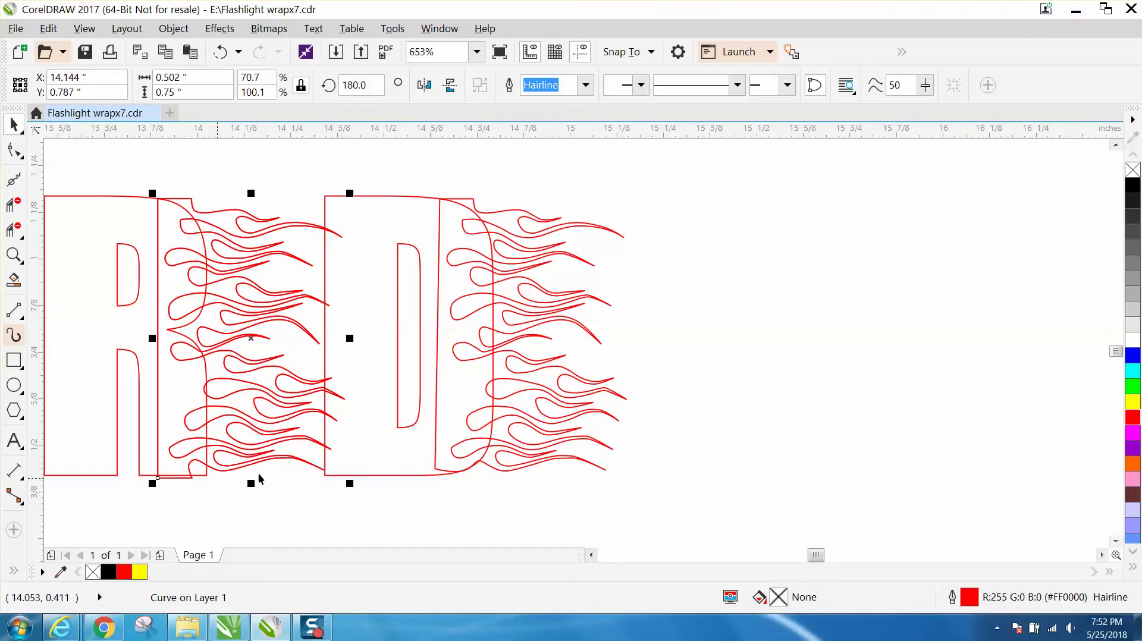
pyautogui.scroll(-5, 260, 479)
pyautogui.moveTo(312, 425); pyautogui.dragTo(428, 364)
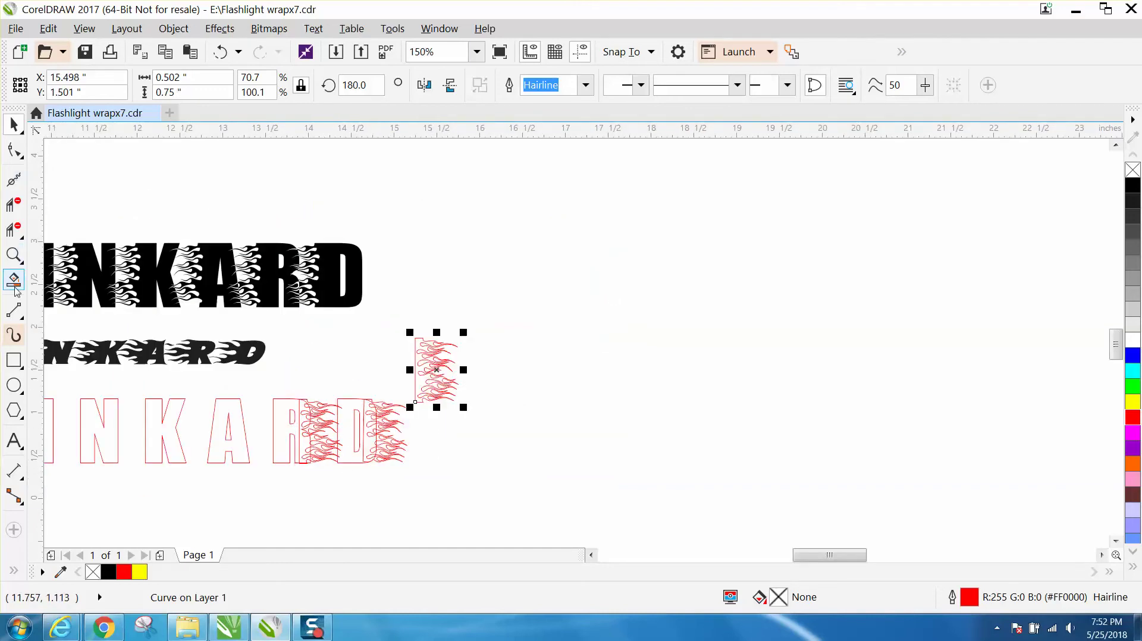
# - Zoom in on the A, R and D and nudge the R's flame up to align
pyautogui.click(14, 439)
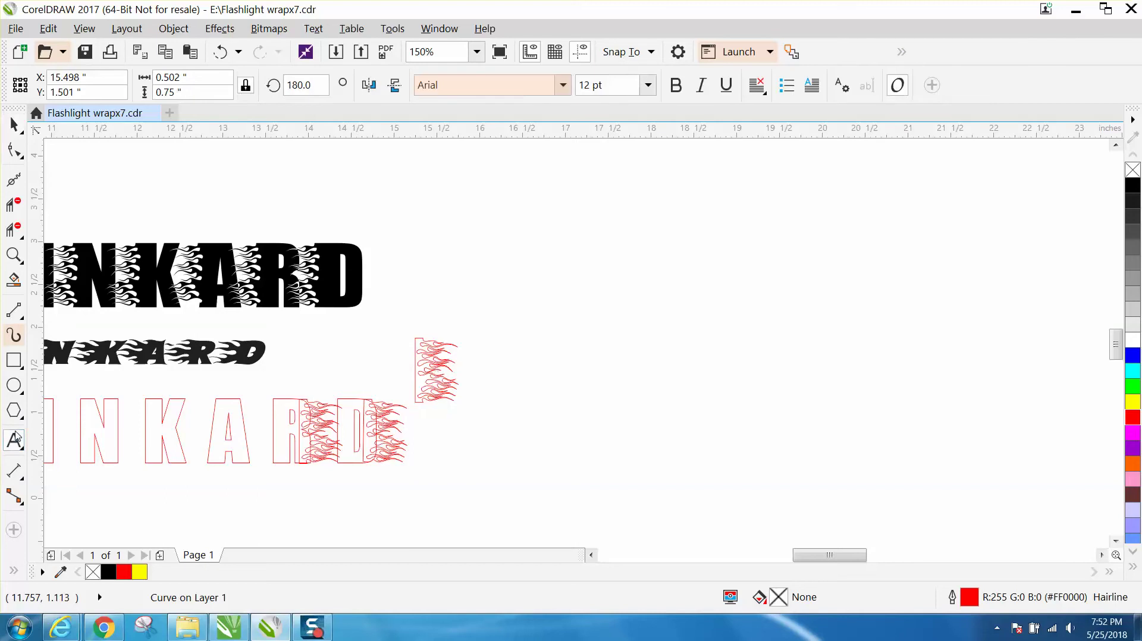
pyautogui.click(13, 256)
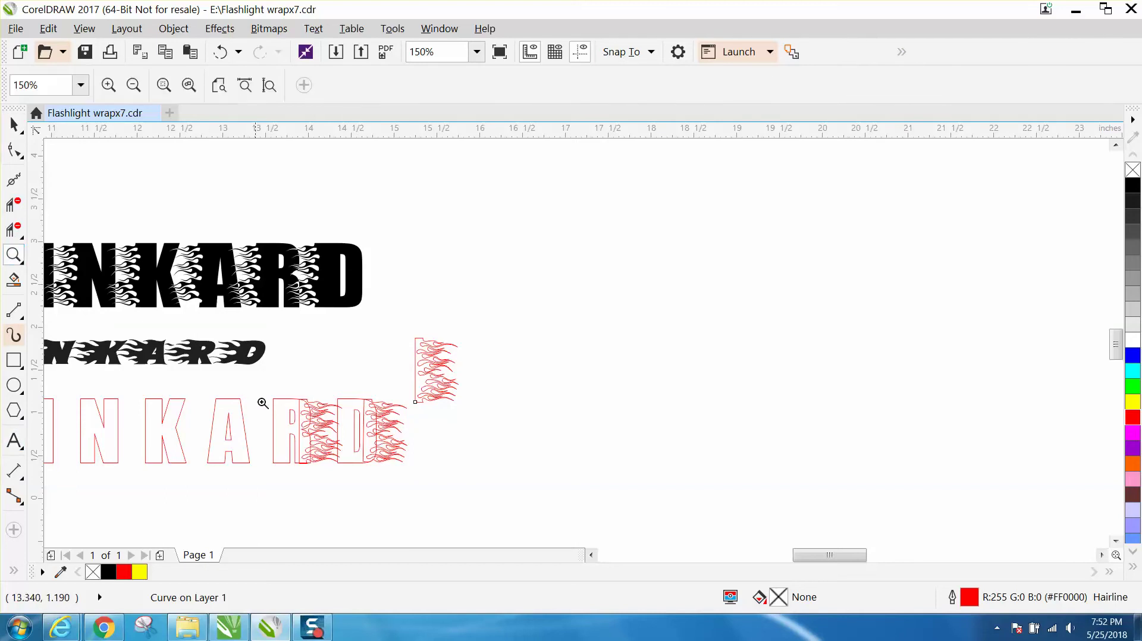
pyautogui.moveTo(328, 452); pyautogui.dragTo(423, 507)
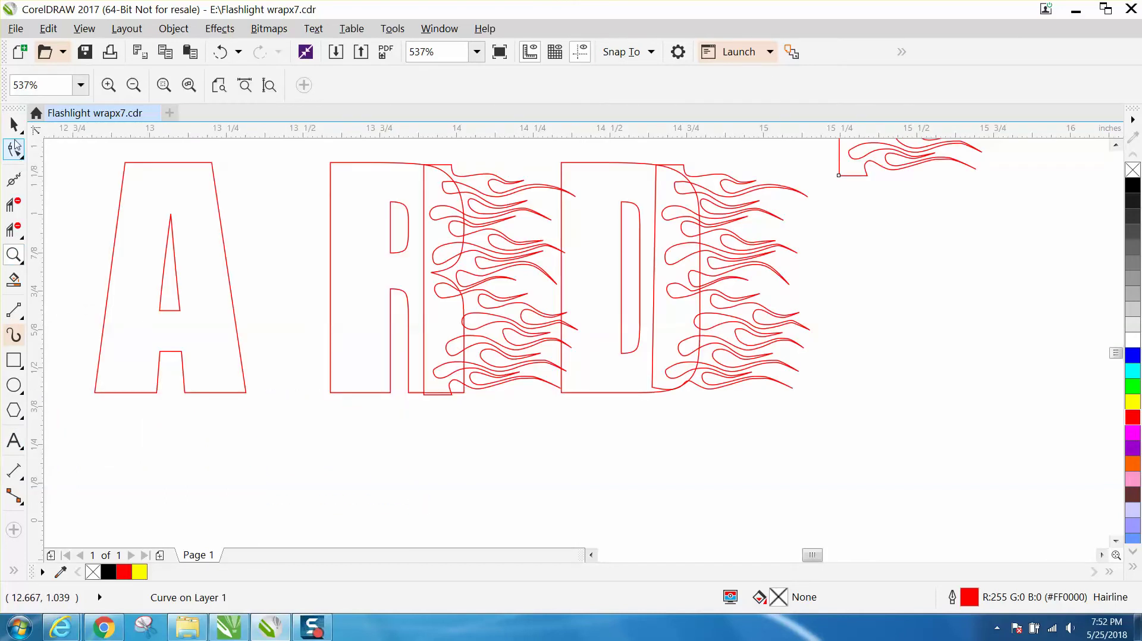
pyautogui.click(14, 125)
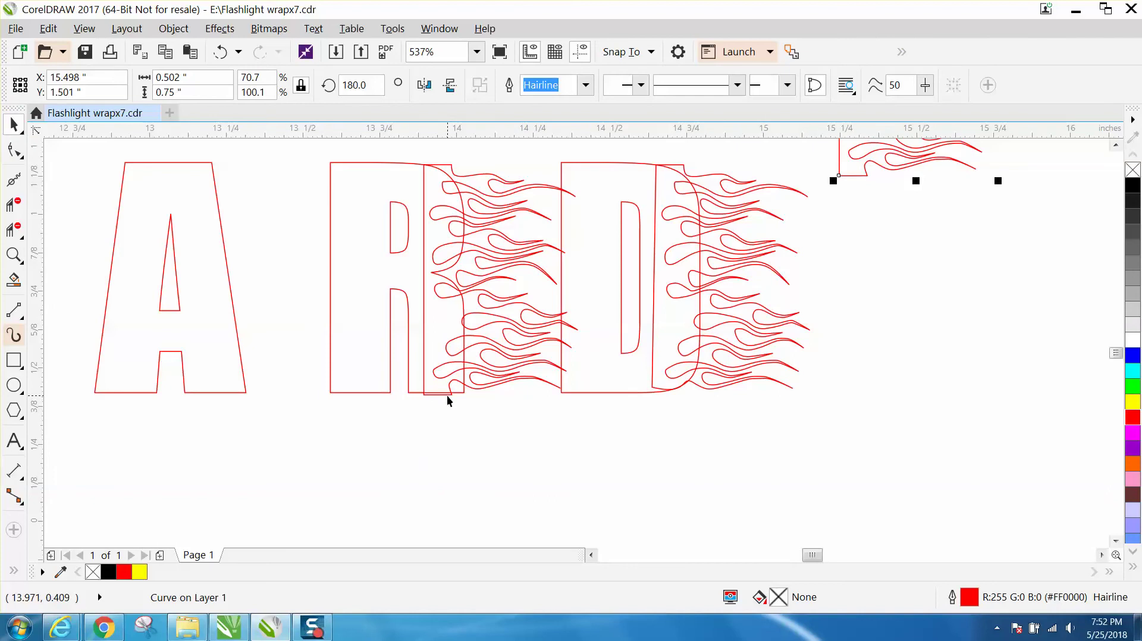
pyautogui.click(447, 395)
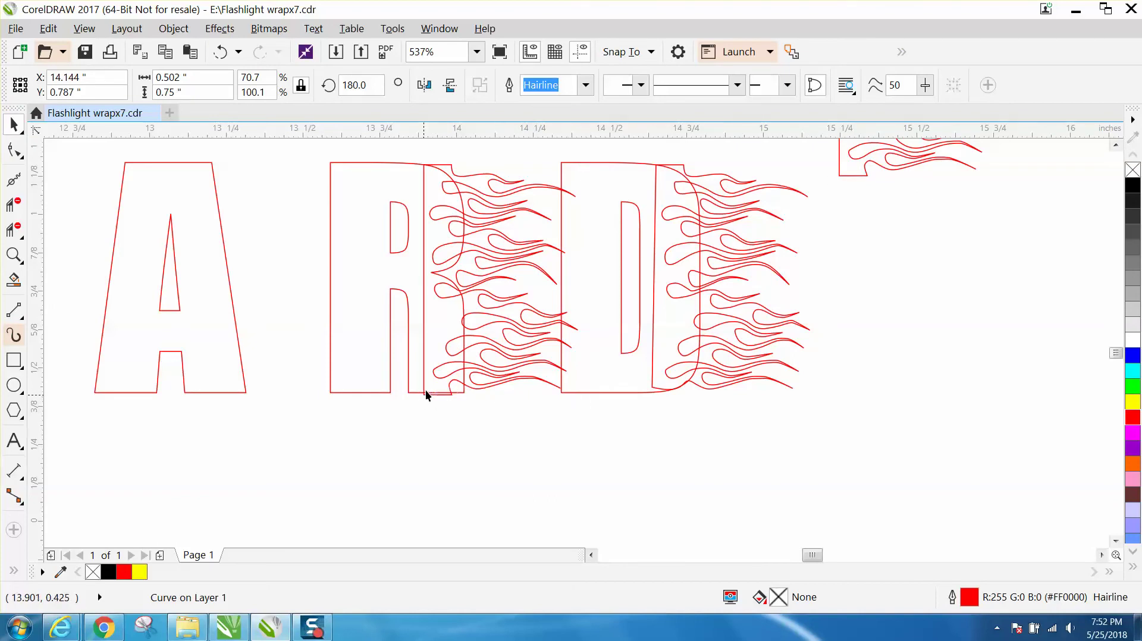
pyautogui.moveTo(425, 390); pyautogui.dragTo(425, 392)
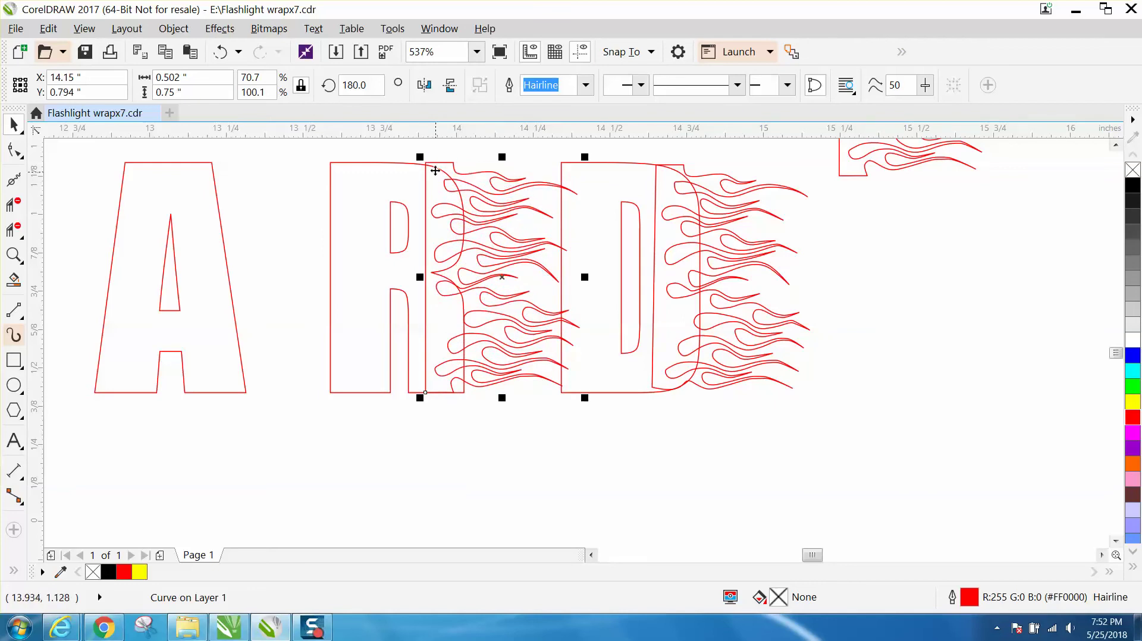
# - Lower the top-left corner node of the R's flame slightly
pyautogui.click(15, 150)
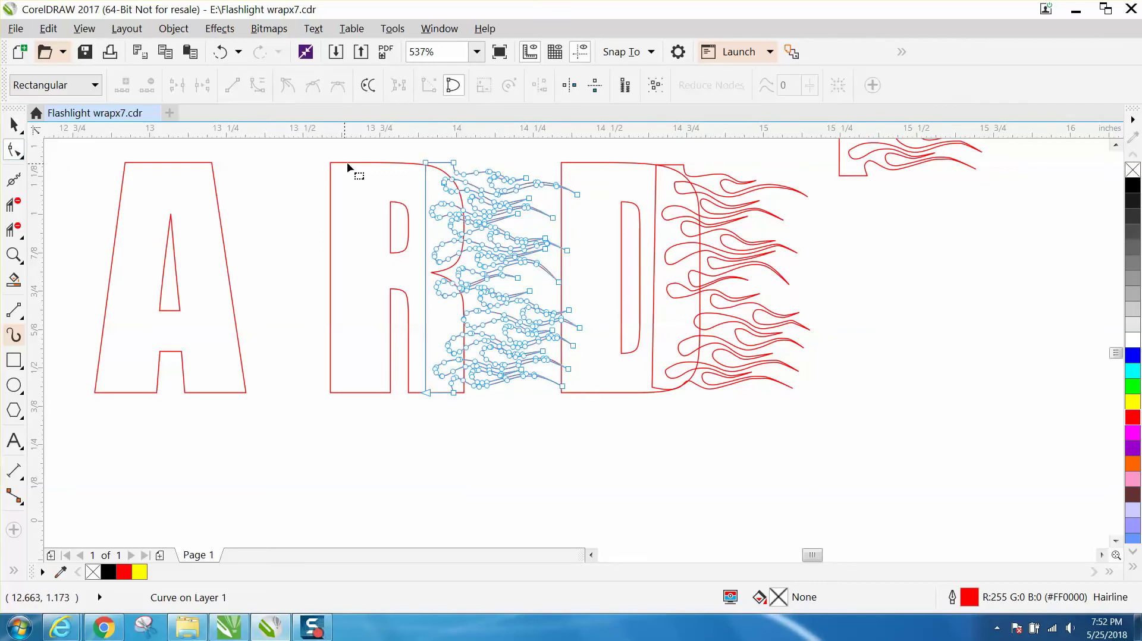
pyautogui.click(427, 163)
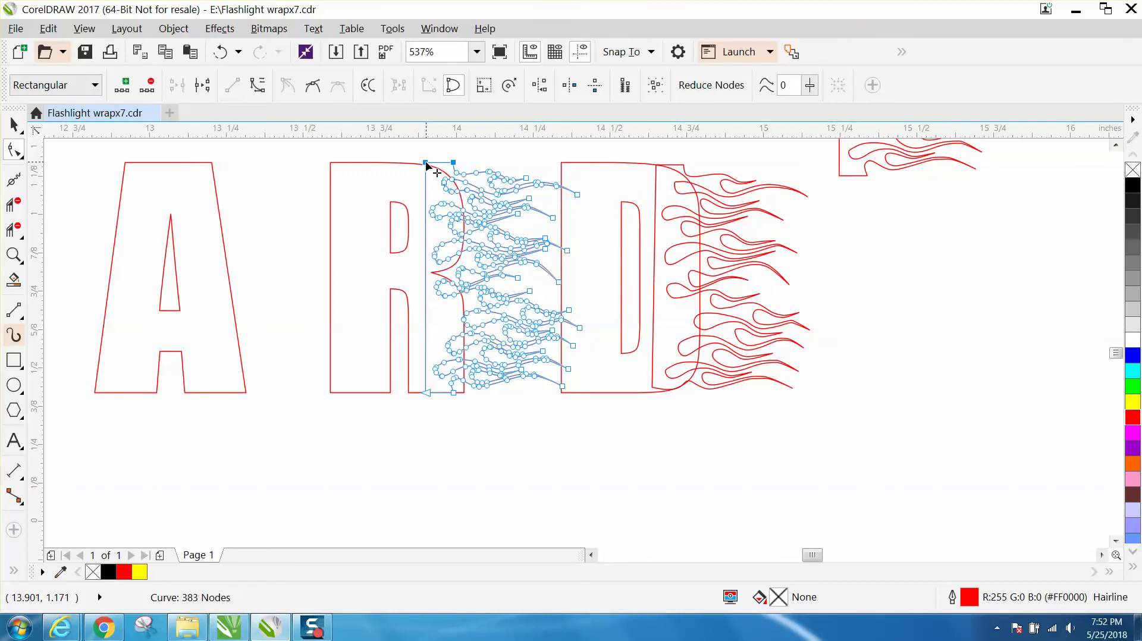
pyautogui.moveTo(427, 164); pyautogui.dragTo(427, 167)
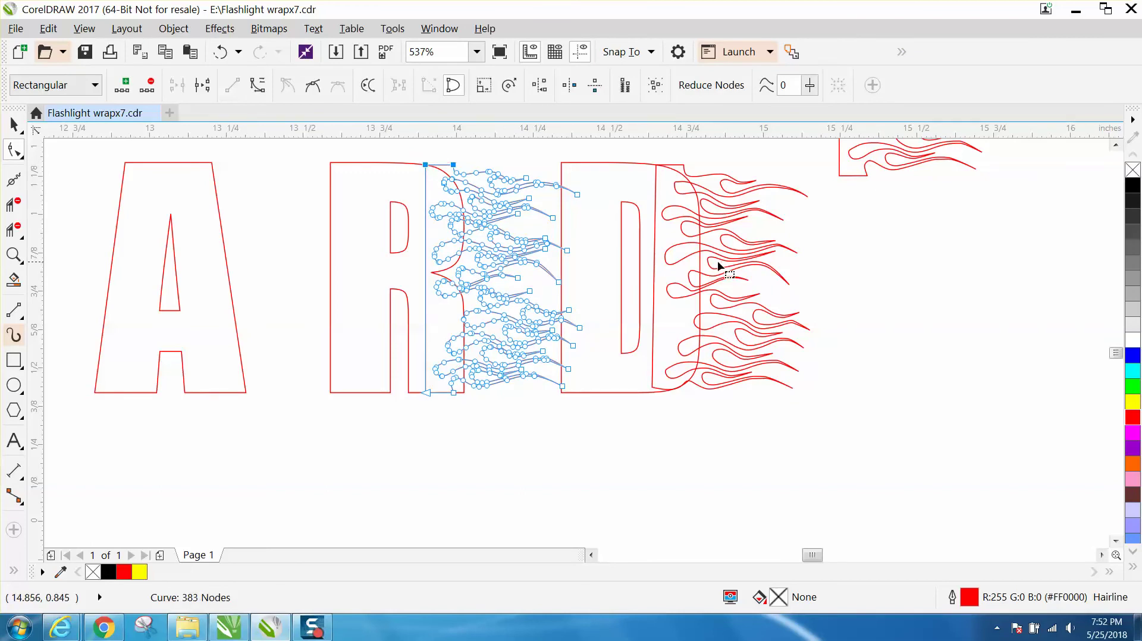
pyautogui.scroll(-2, 720, 267)
# - Place flame copies onto the A, K and N outlines
pyautogui.click(12, 126)
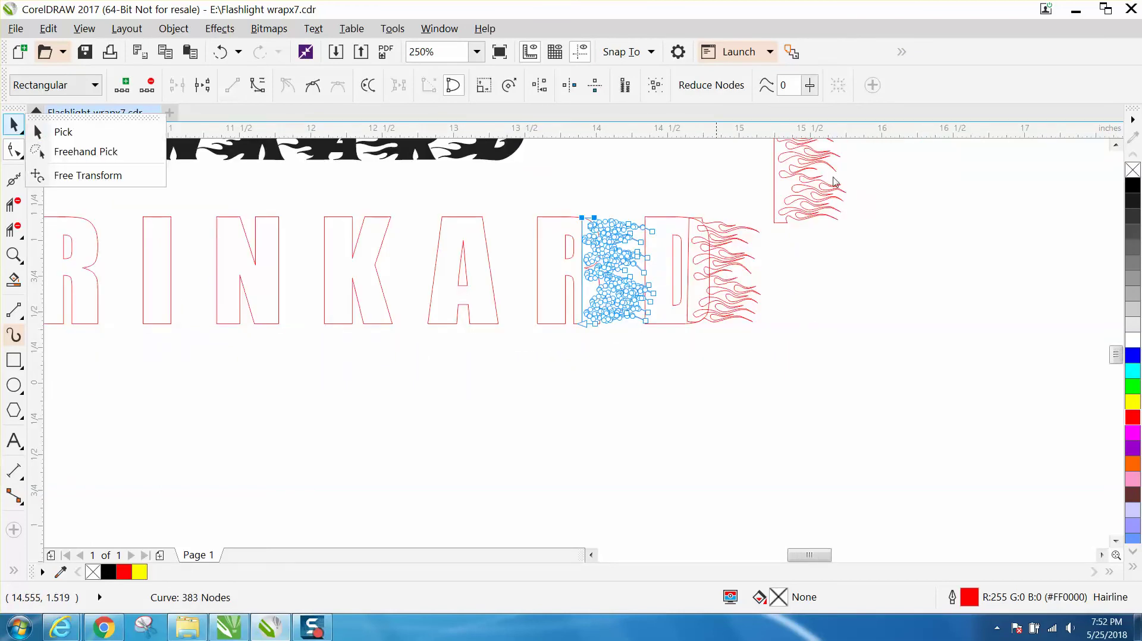
pyautogui.click(59, 132)
pyautogui.click(800, 193)
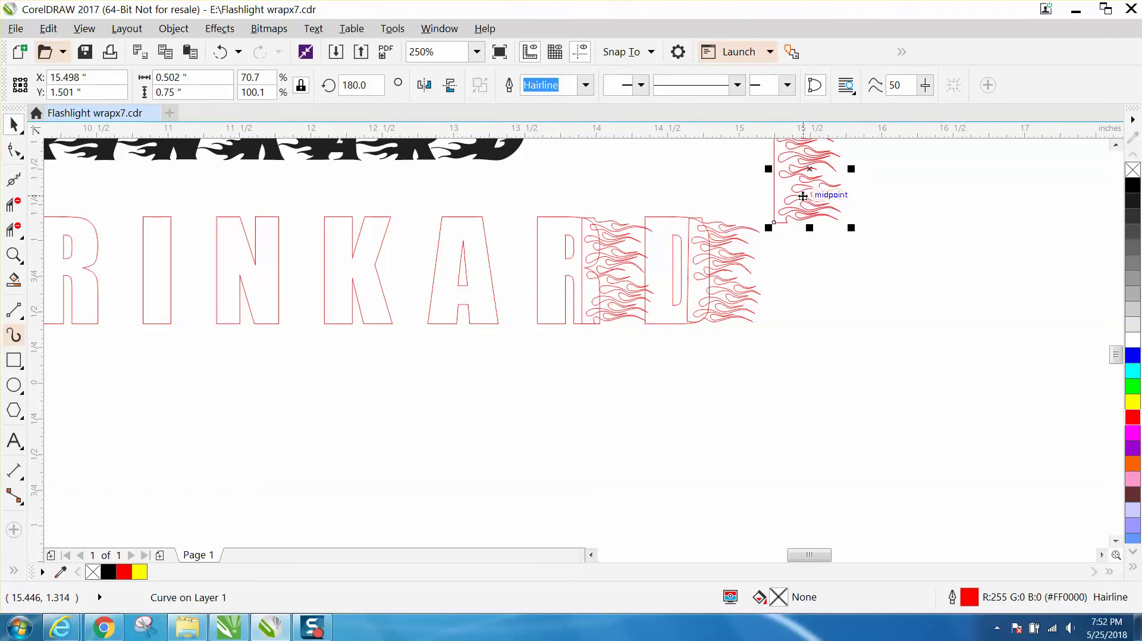
pyautogui.moveTo(811, 173); pyautogui.dragTo(520, 275)
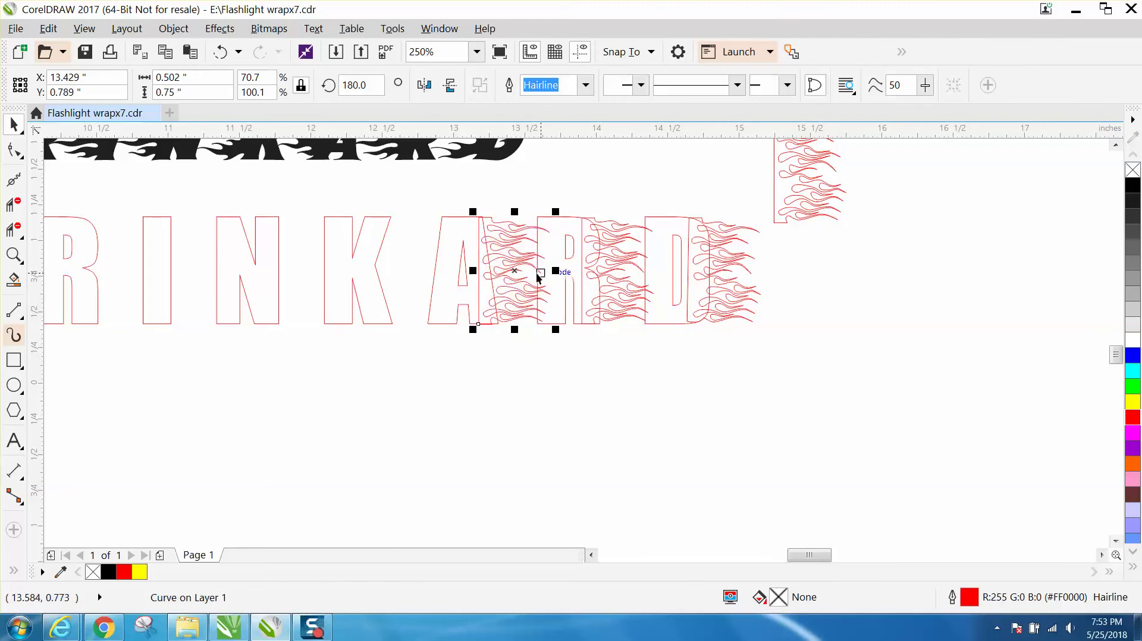
pyautogui.hotkey('ctrl', 'v')
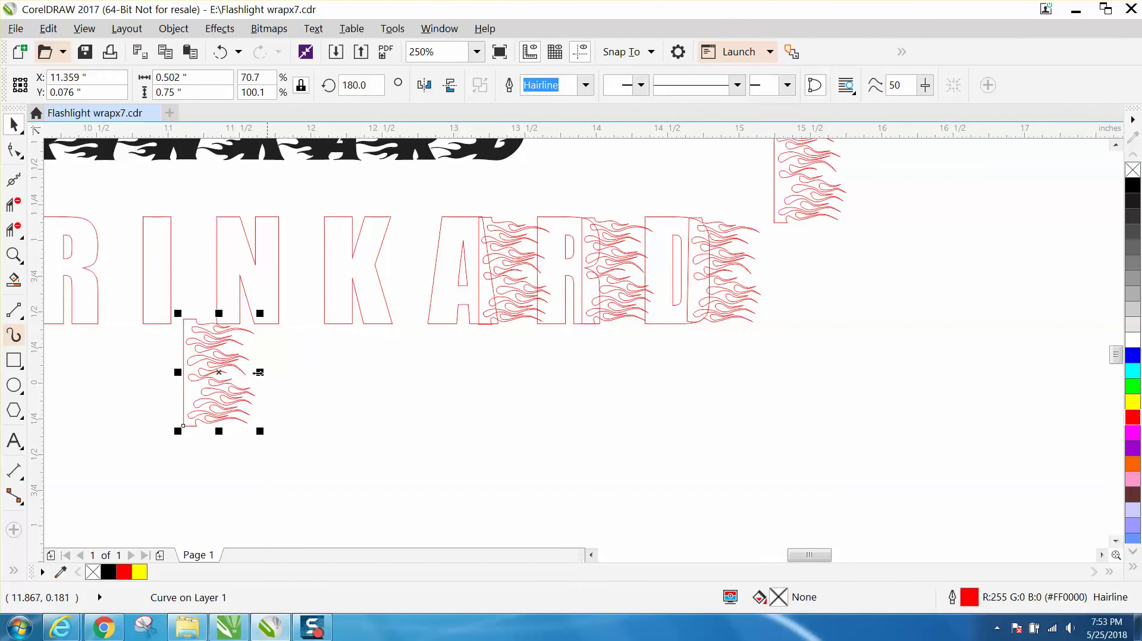
pyautogui.moveTo(223, 375); pyautogui.dragTo(415, 277)
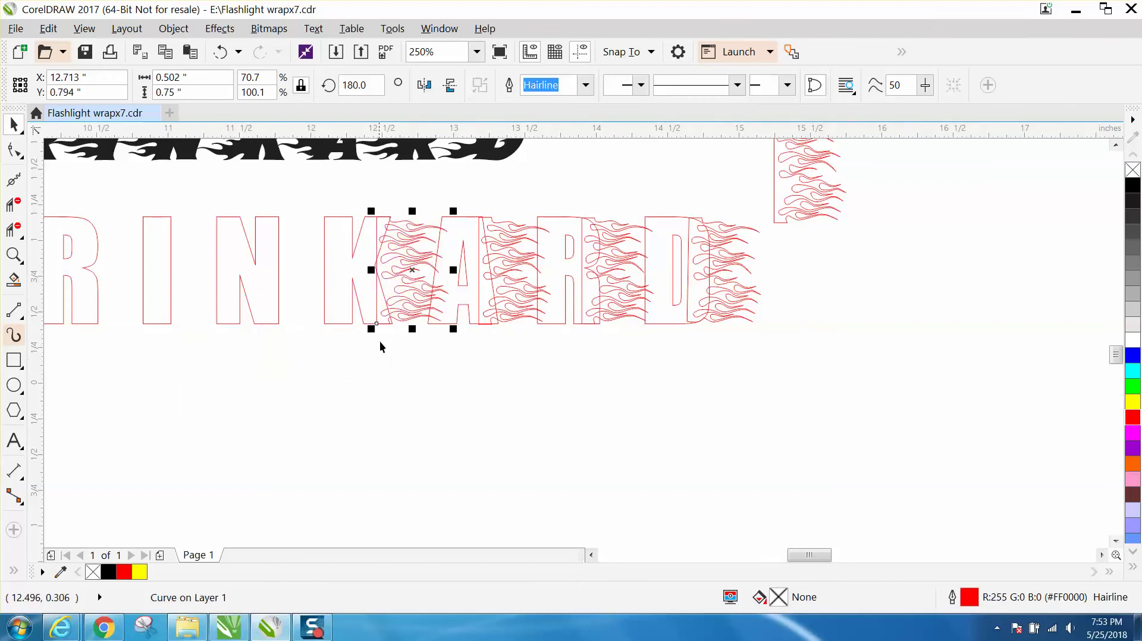
pyautogui.hotkey('ctrl', 'v')
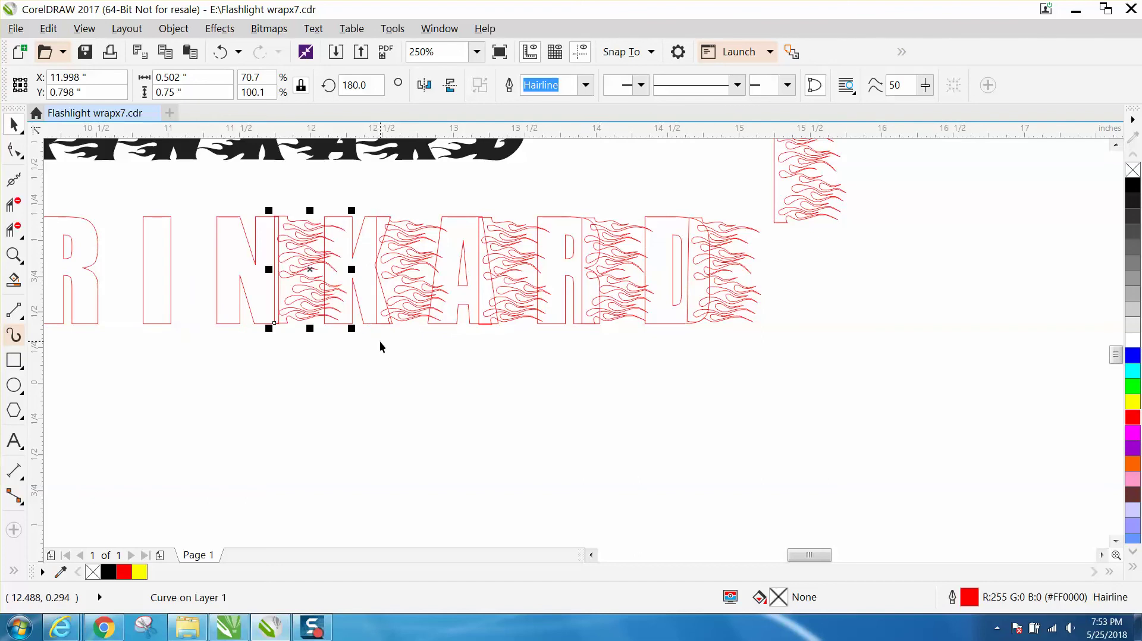
pyautogui.click(13, 255)
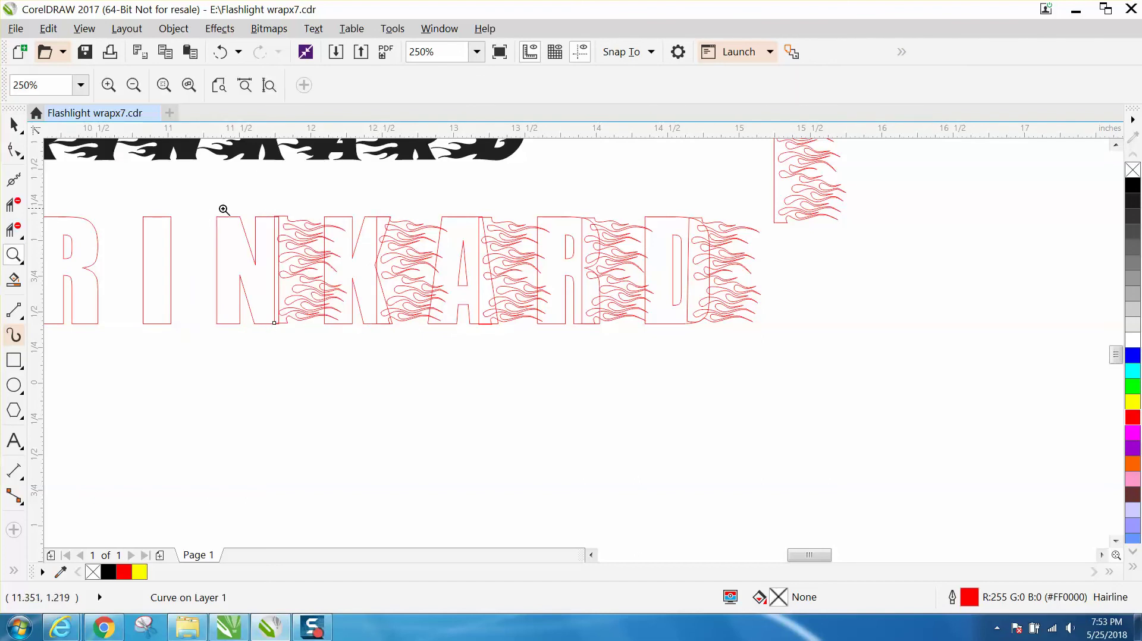
# - Nudge the N's flame group slightly down
pyautogui.moveTo(222, 208); pyautogui.dragTo(334, 276)
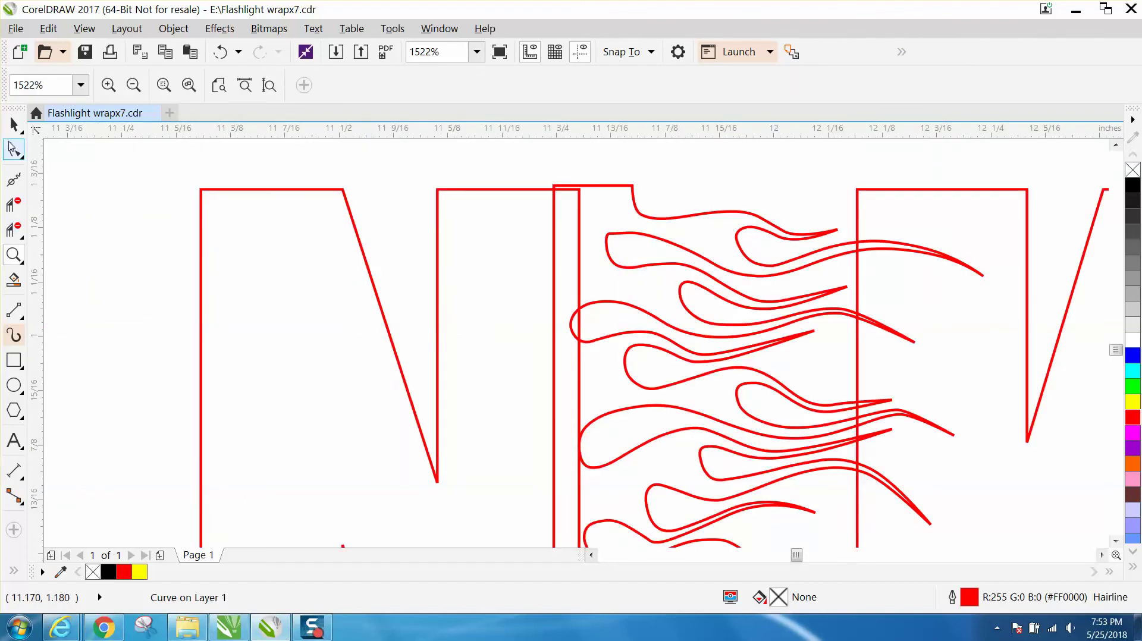
pyautogui.click(18, 131)
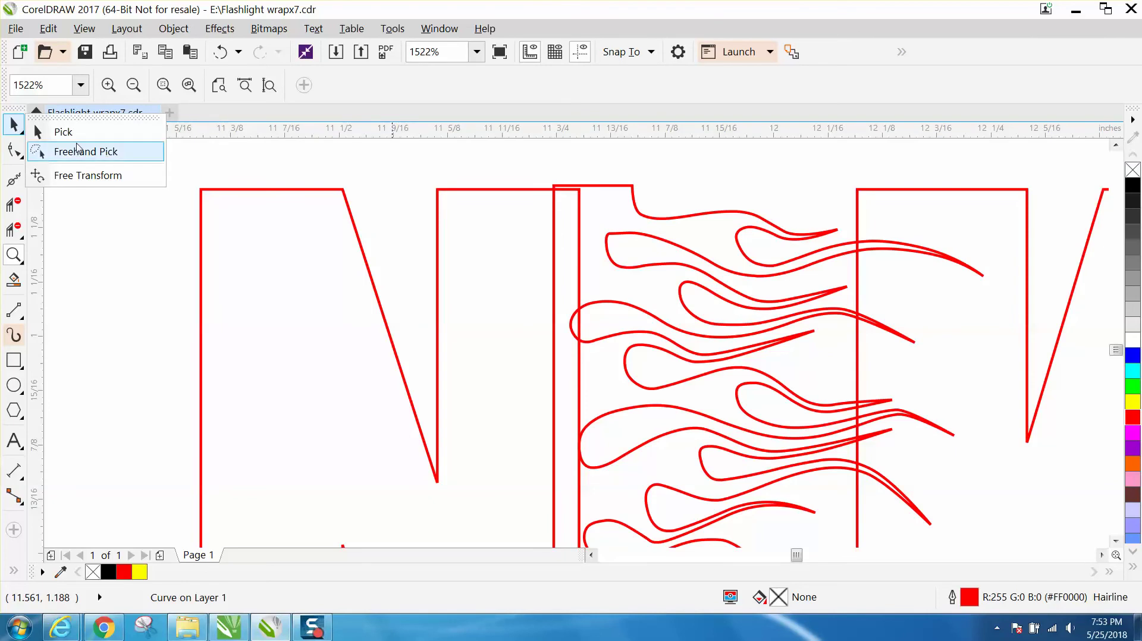
pyautogui.click(559, 186)
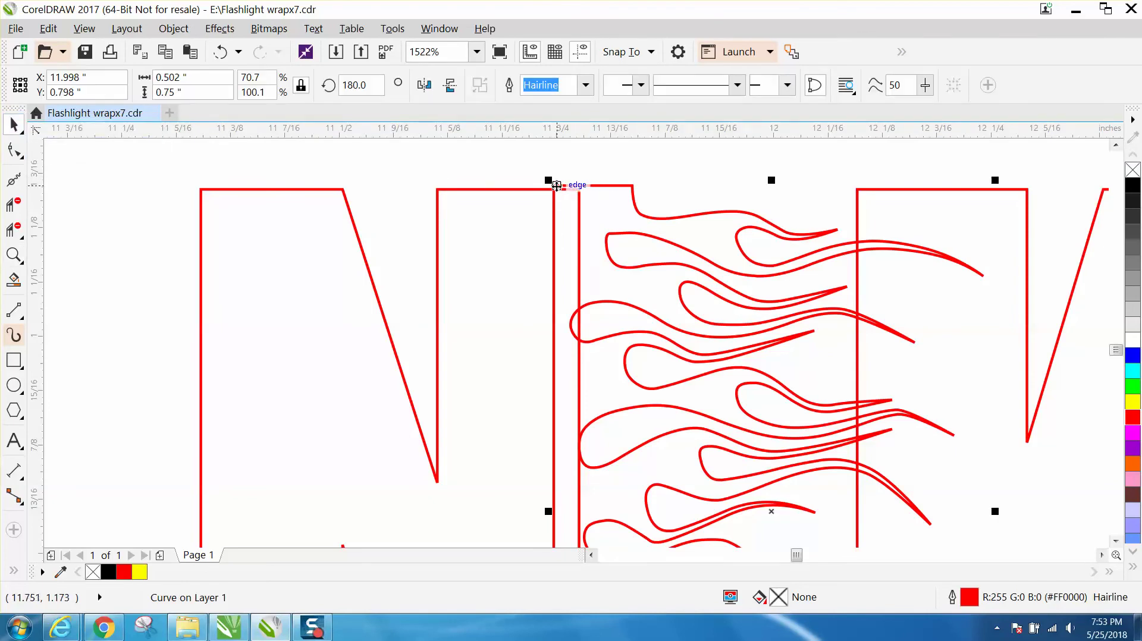
pyautogui.moveTo(560, 186); pyautogui.dragTo(583, 191)
# - Place a flame copy on the I and raise it flush with the I's top corner
pyautogui.scroll(-4, 526, 238)
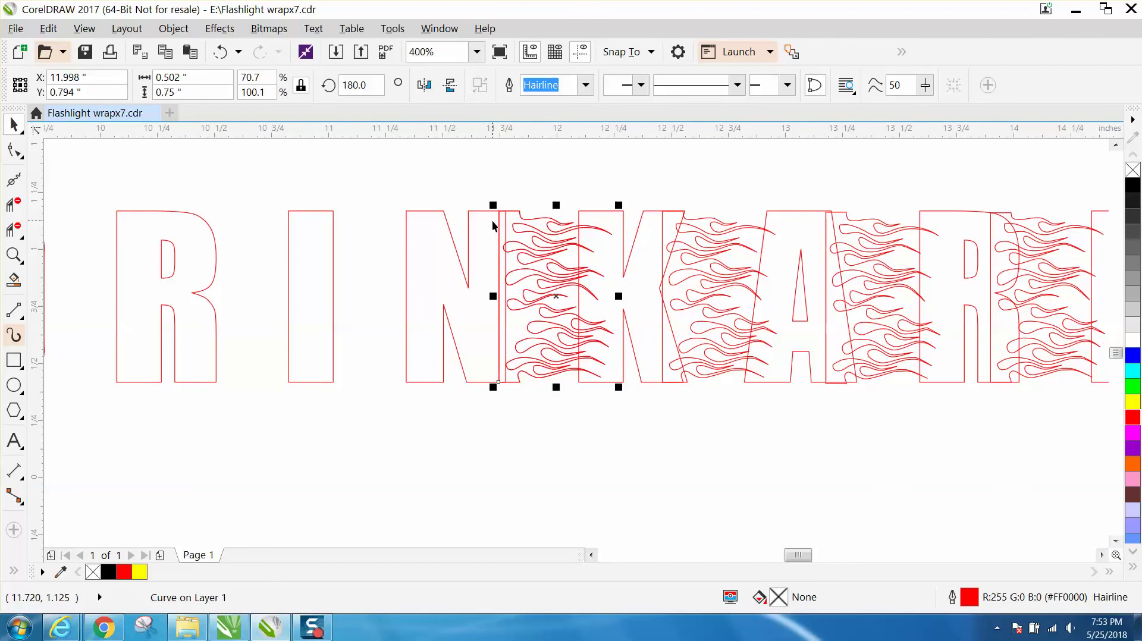
pyautogui.moveTo(556, 295); pyautogui.dragTo(405, 312)
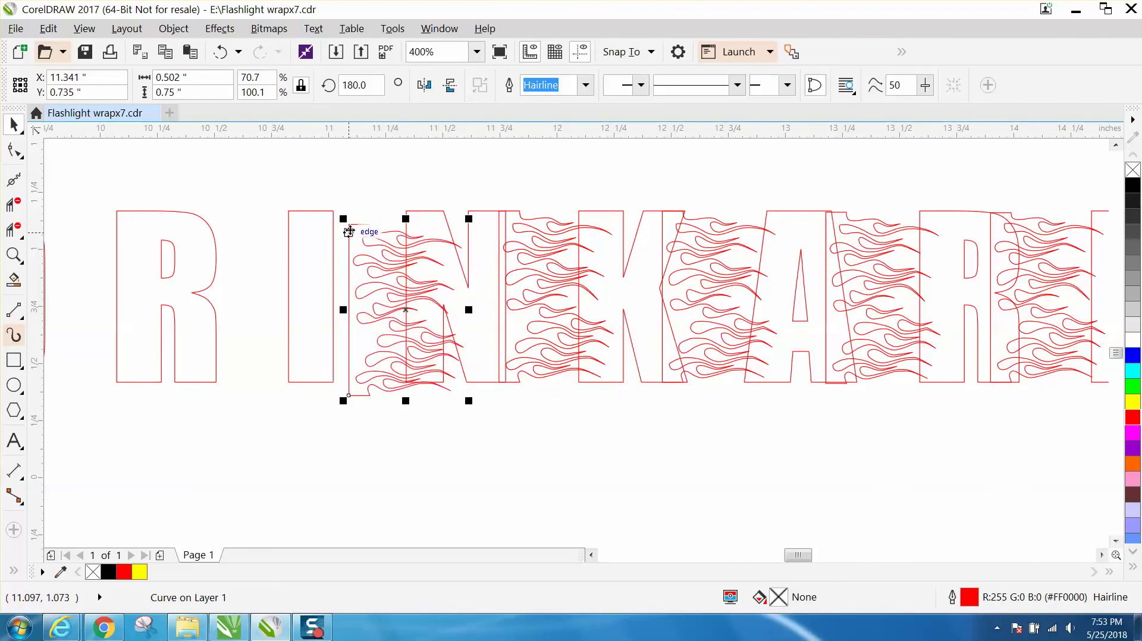
pyautogui.moveTo(348, 227); pyautogui.dragTo(335, 215)
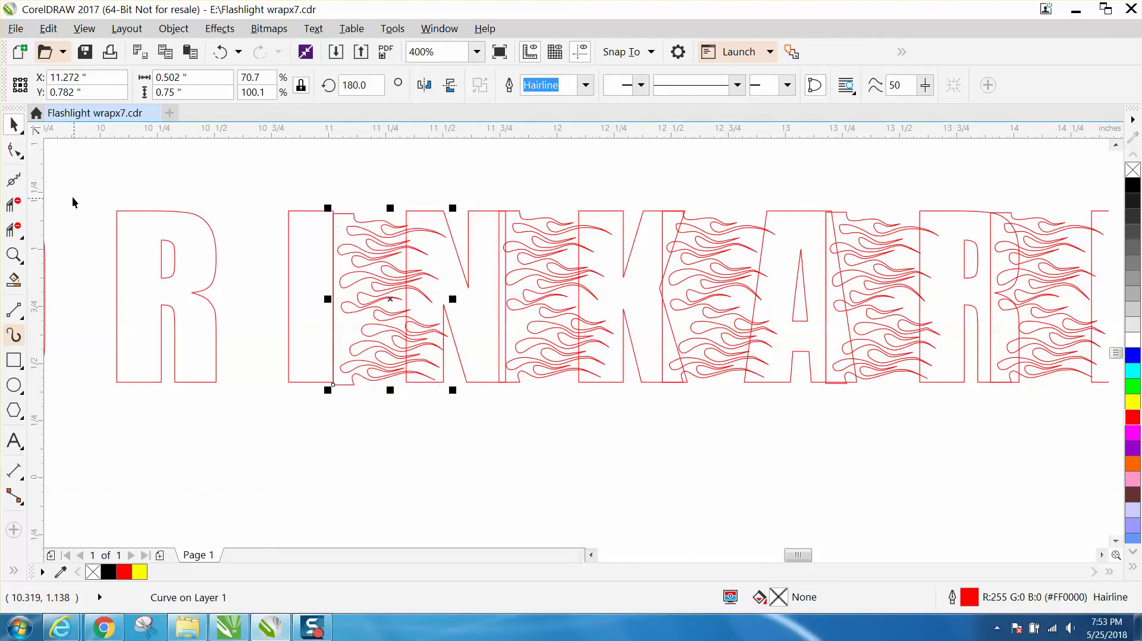
pyautogui.click(13, 255)
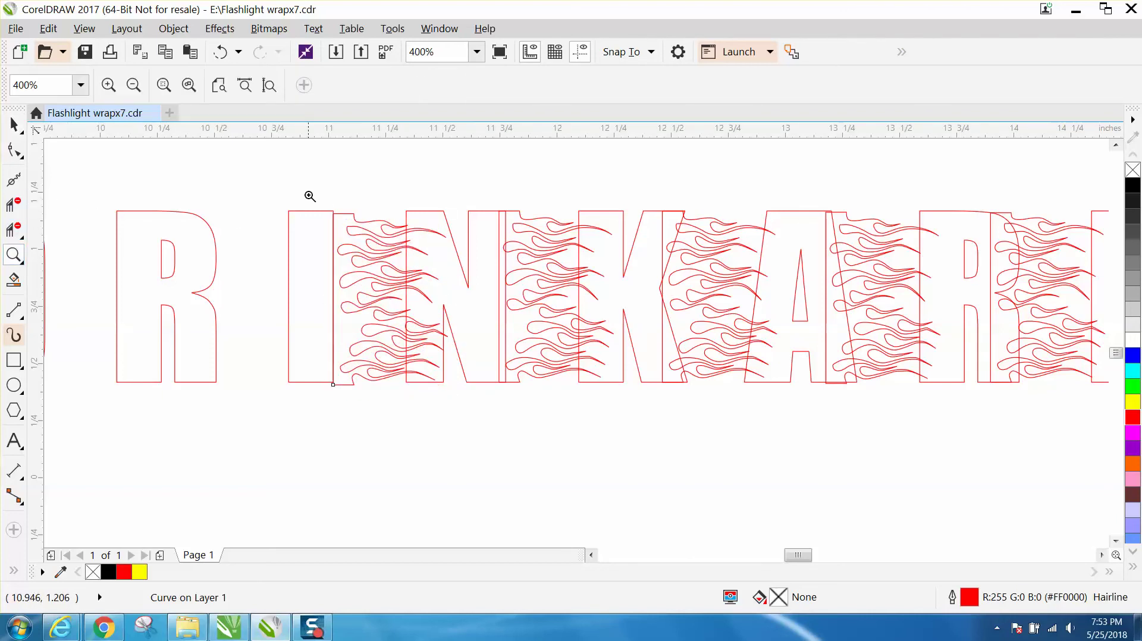
pyautogui.moveTo(309, 196); pyautogui.dragTo(408, 260)
pyautogui.click(14, 125)
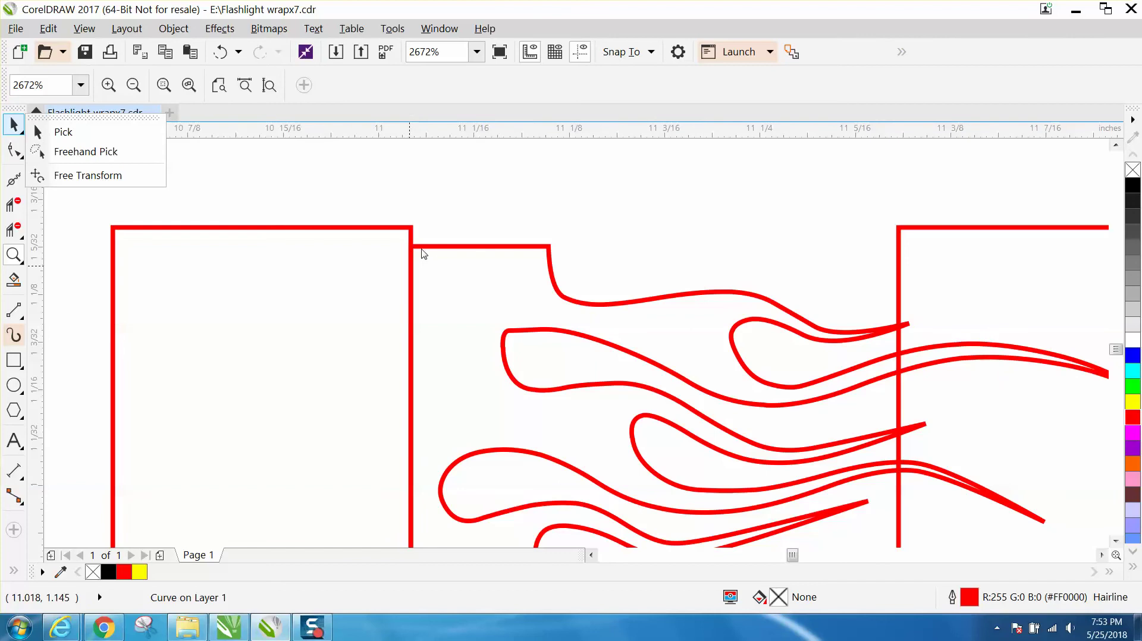
pyautogui.click(102, 151)
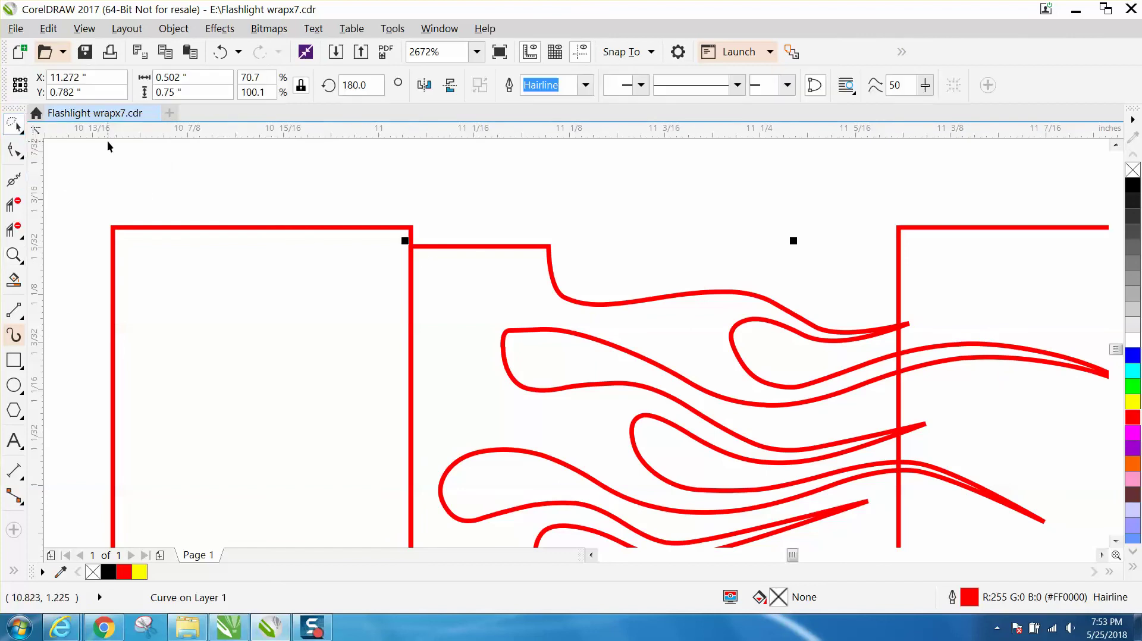
pyautogui.click(19, 130)
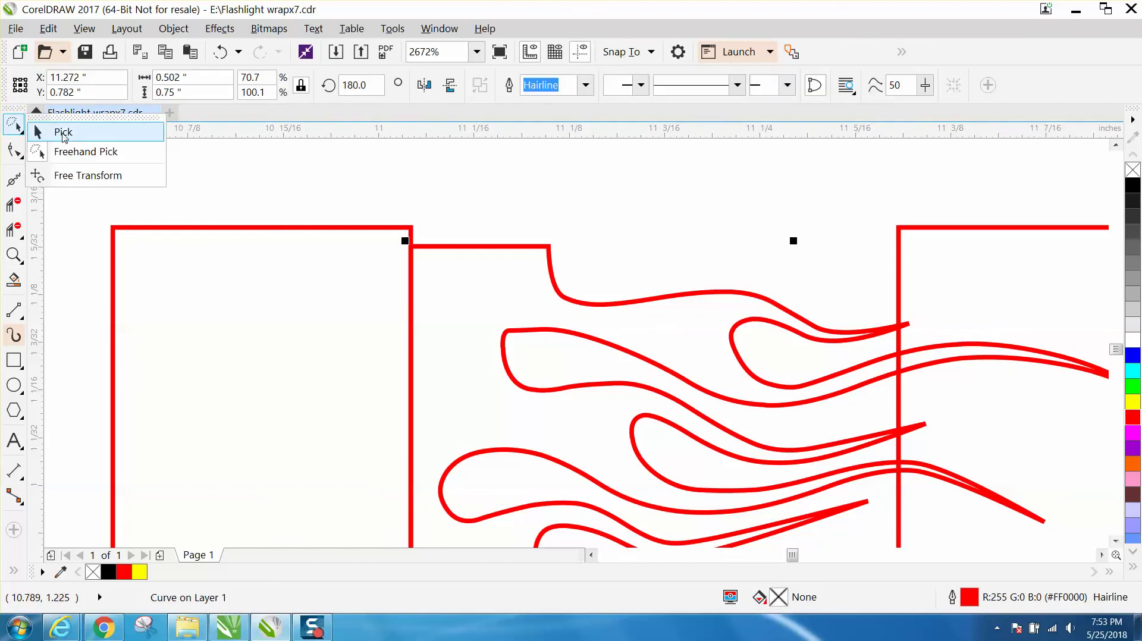
pyautogui.click(63, 132)
pyautogui.click(430, 247)
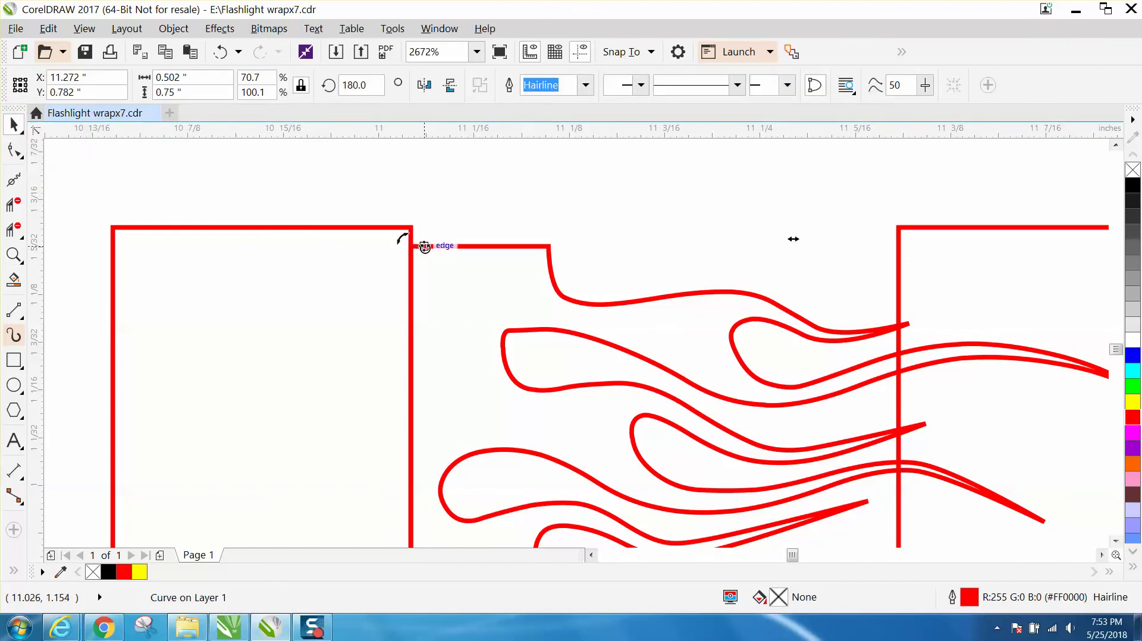
pyautogui.moveTo(408, 243); pyautogui.dragTo(411, 227)
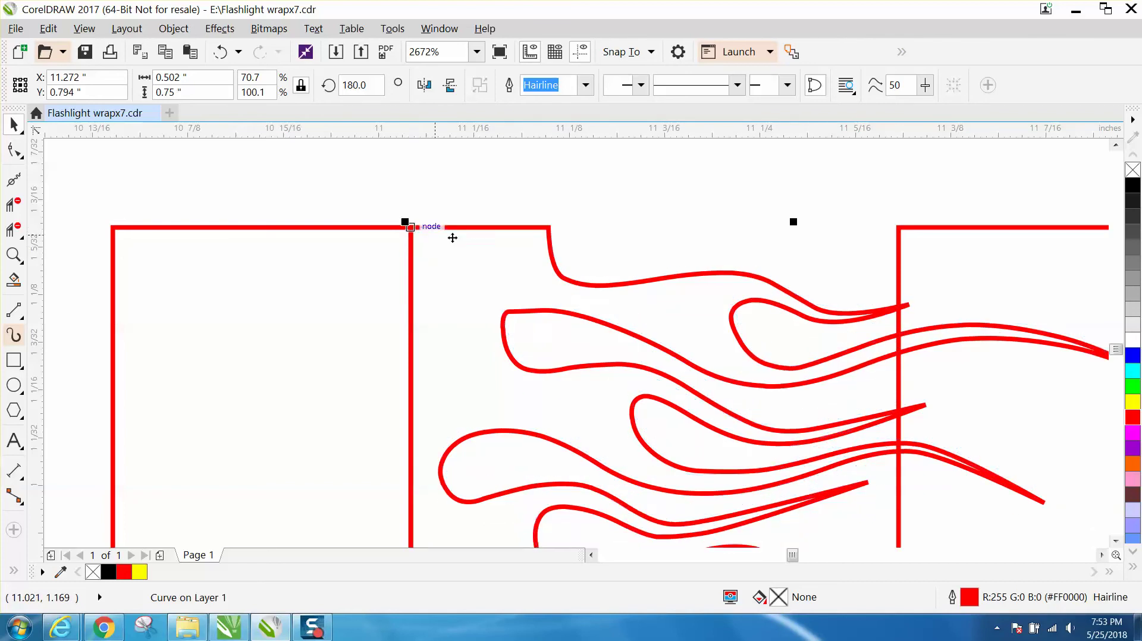
pyautogui.scroll(-4, 453, 238)
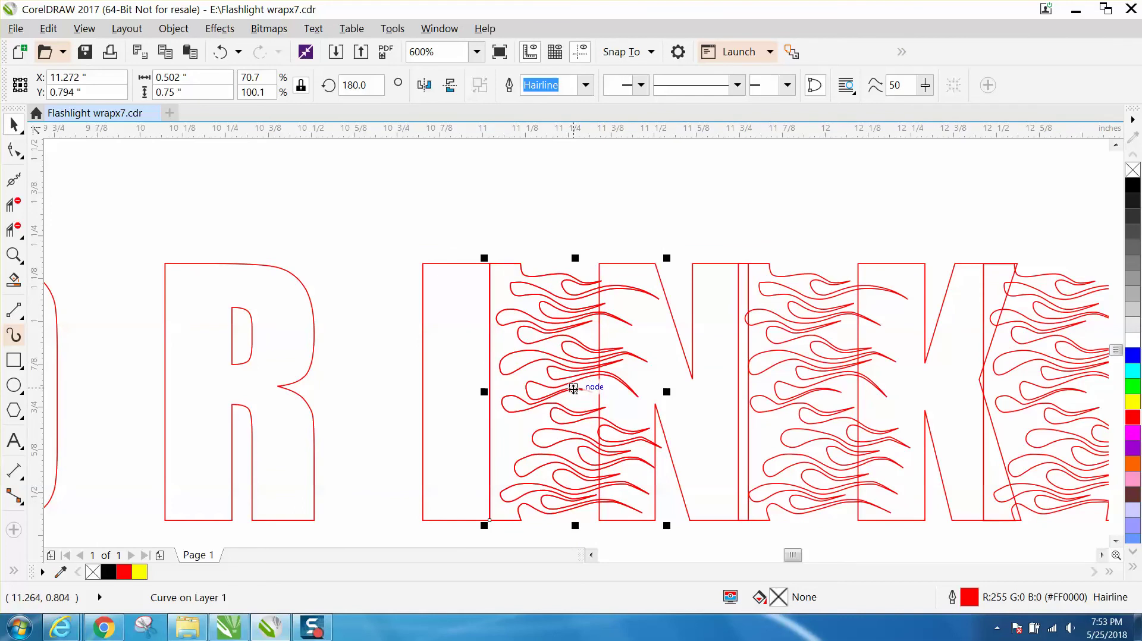
# - Add flame copies to the R and D, raising the R flame's bottom corner nodes to the intersection
pyautogui.moveTo(586, 385); pyautogui.dragTo(350, 395)
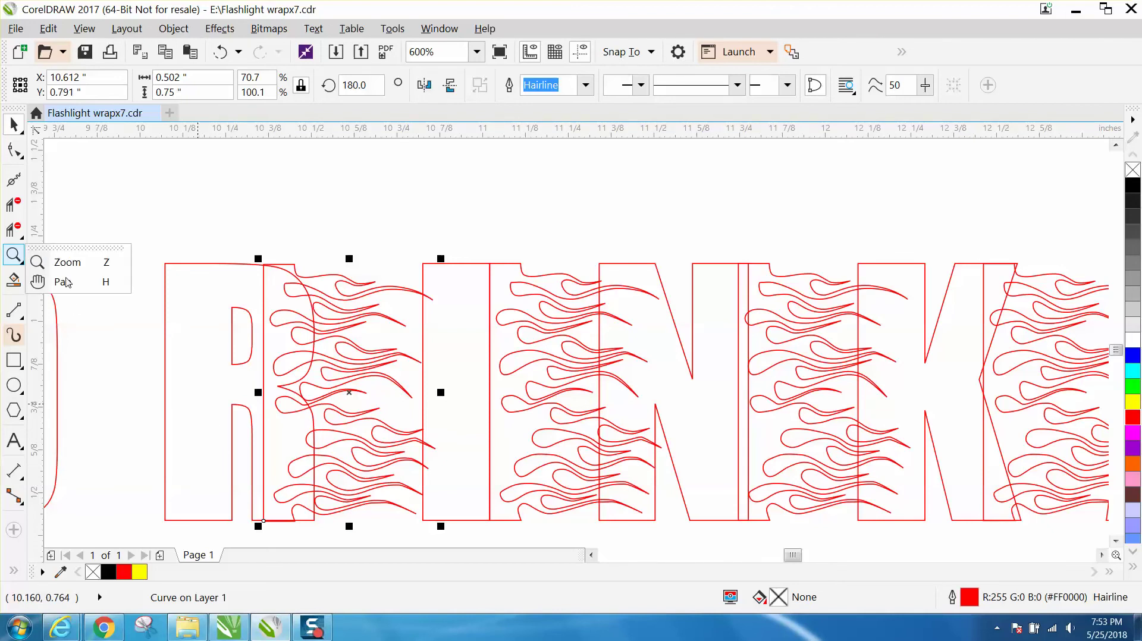
pyautogui.click(67, 262)
pyautogui.scroll(5, 274, 515)
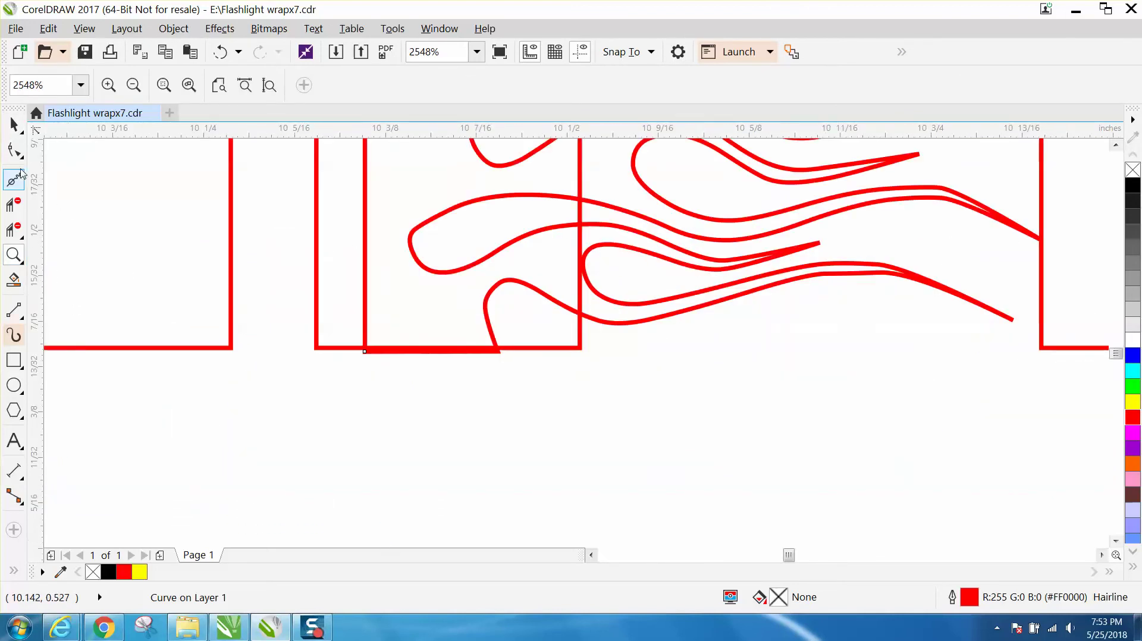
pyautogui.press('F10')
pyautogui.moveTo(352, 341); pyautogui.dragTo(369, 361)
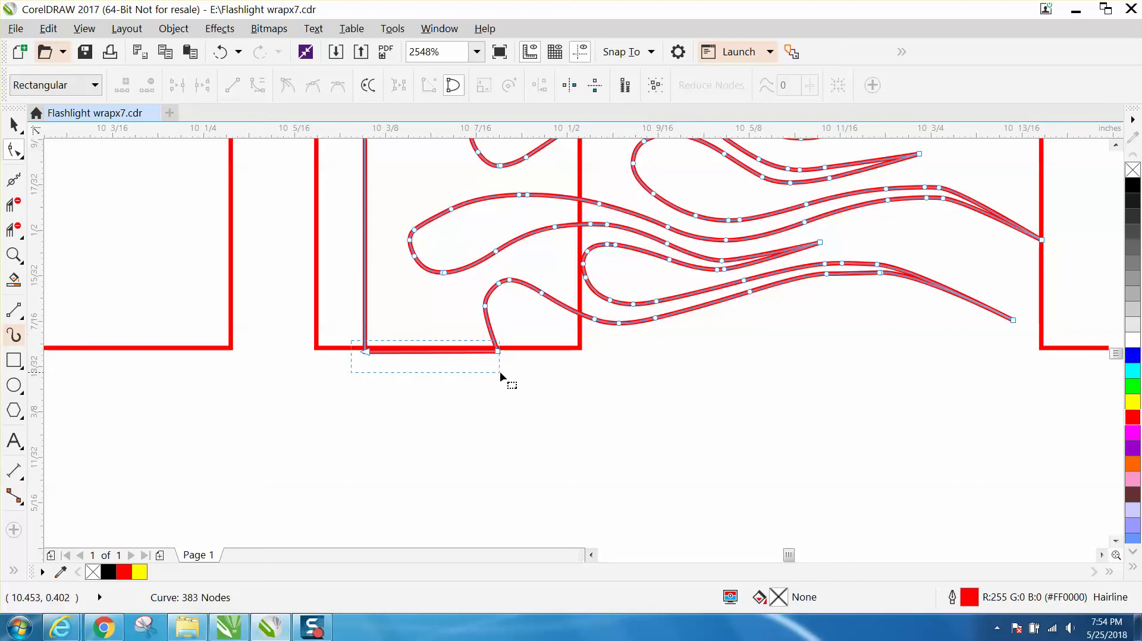
pyautogui.moveTo(500, 371); pyautogui.dragTo(498, 349)
pyautogui.scroll(-4, 438, 376)
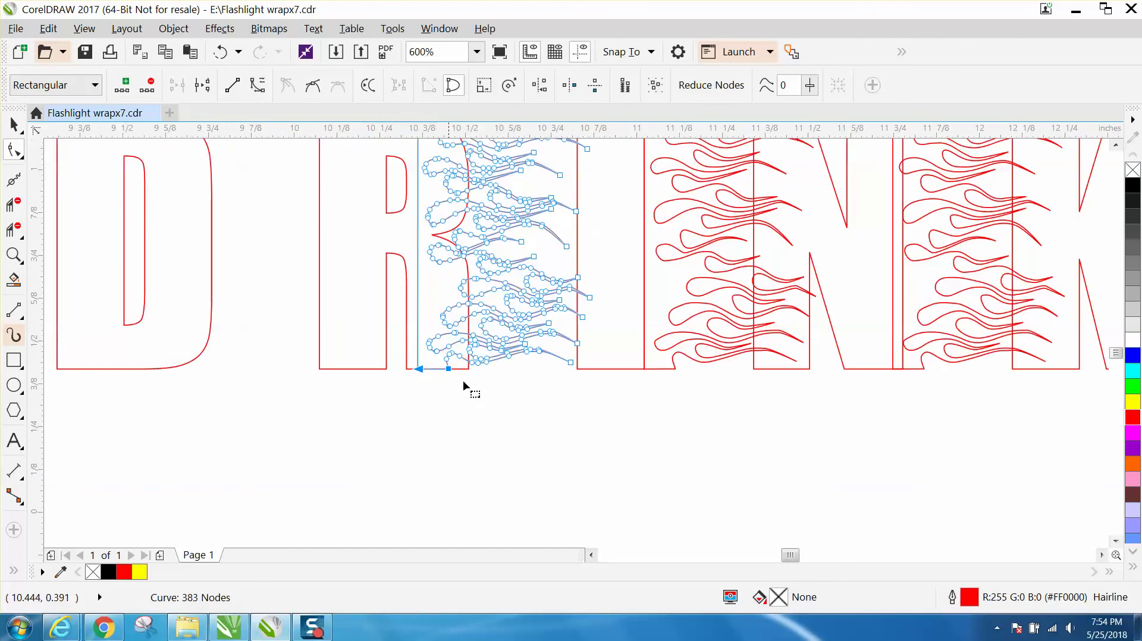
pyautogui.scroll(-2, 351, 295)
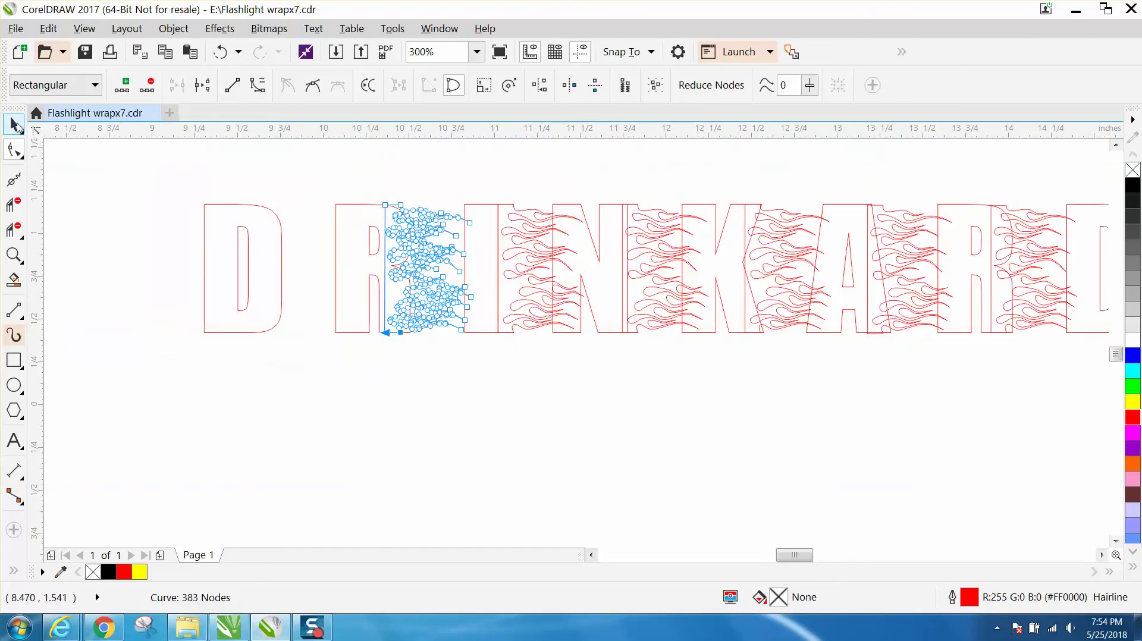
pyautogui.press('space')
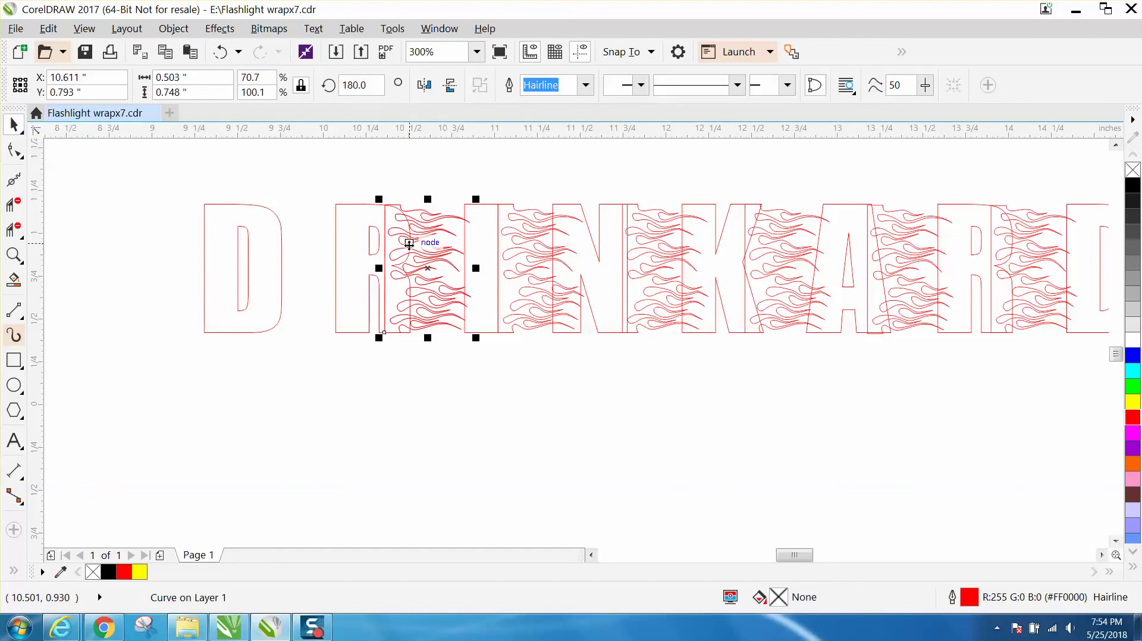
pyautogui.moveTo(412, 277); pyautogui.dragTo(301, 268)
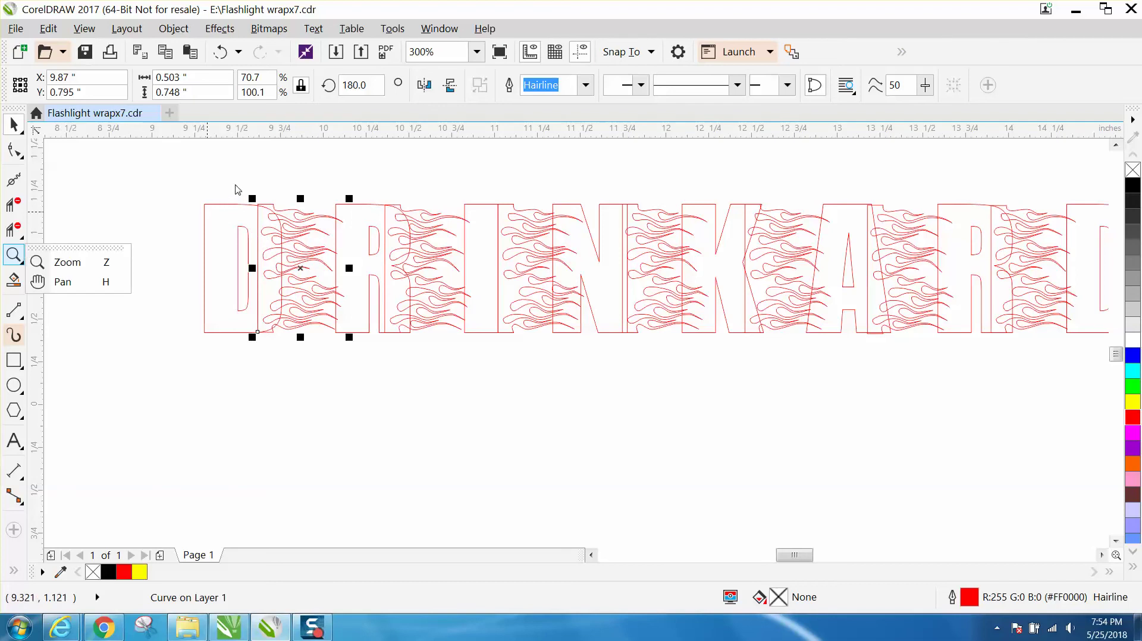
# - Pull the D flame's top corner node down onto the curve and delete its end node, leaving 382 nodes
pyautogui.click(67, 262)
pyautogui.moveTo(250, 189); pyautogui.dragTo(337, 232)
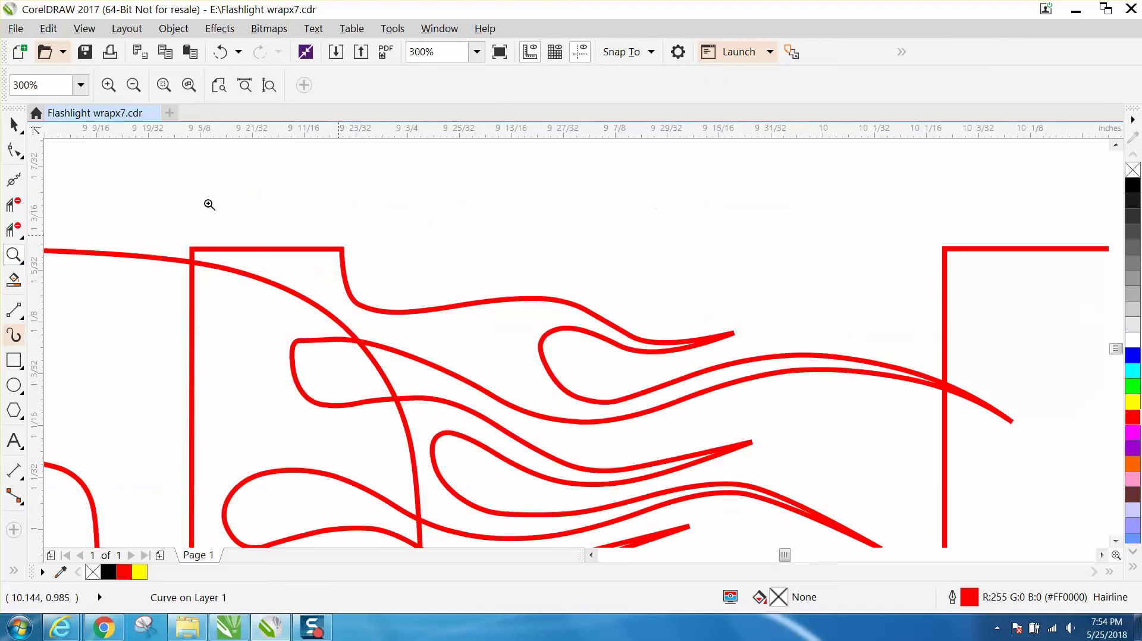
pyautogui.click(24, 156)
pyautogui.moveTo(191, 248); pyautogui.dragTo(191, 261)
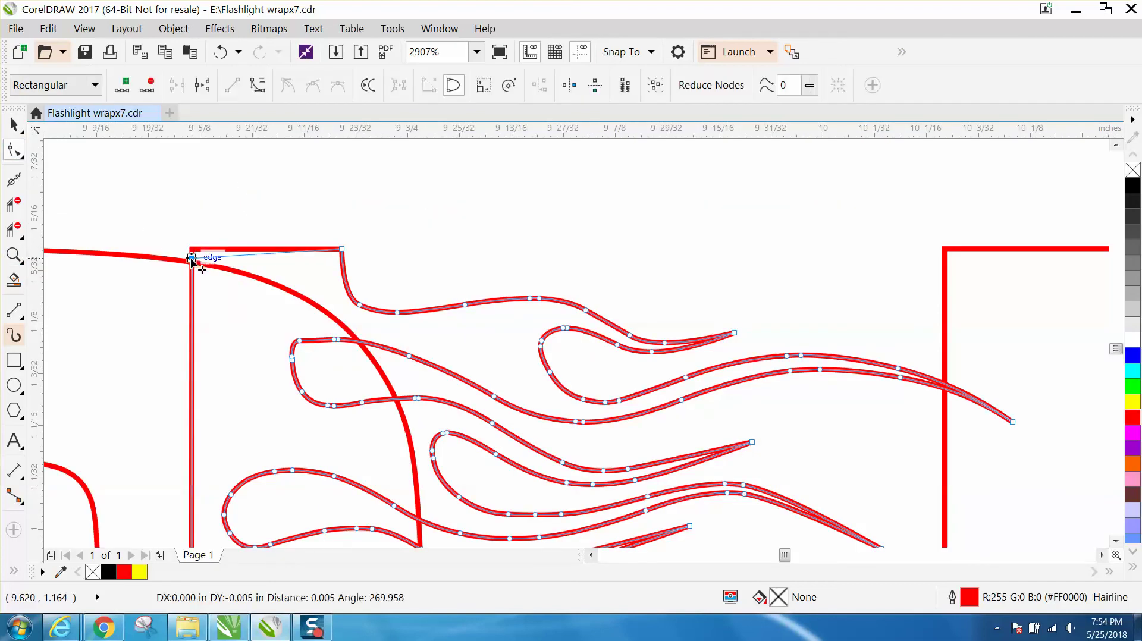
pyautogui.click(342, 249)
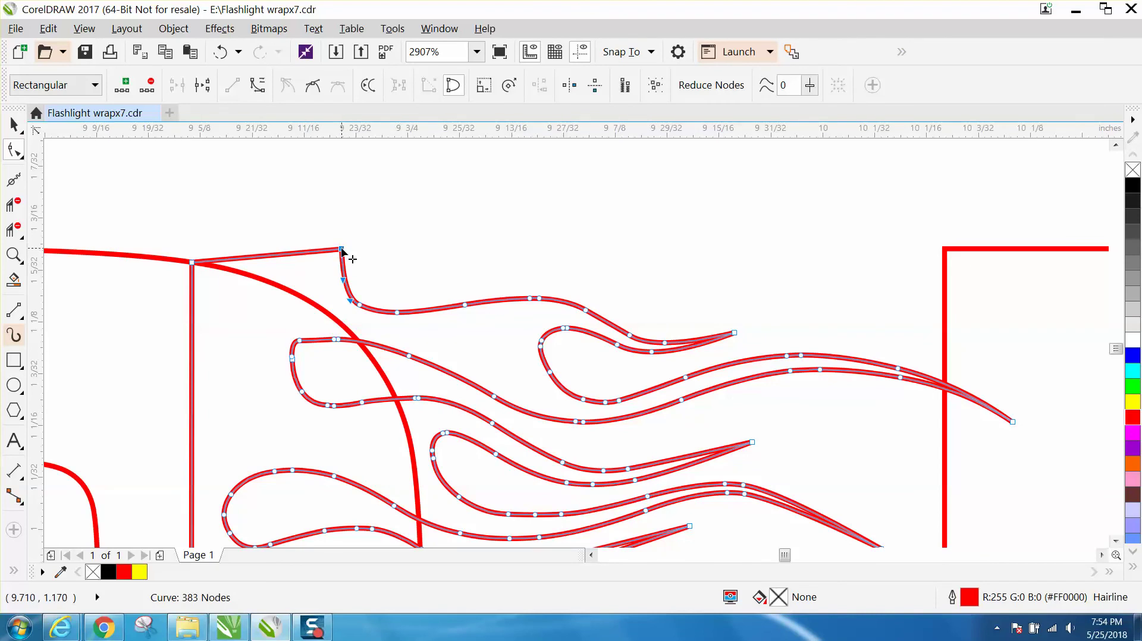
pyautogui.press('Delete')
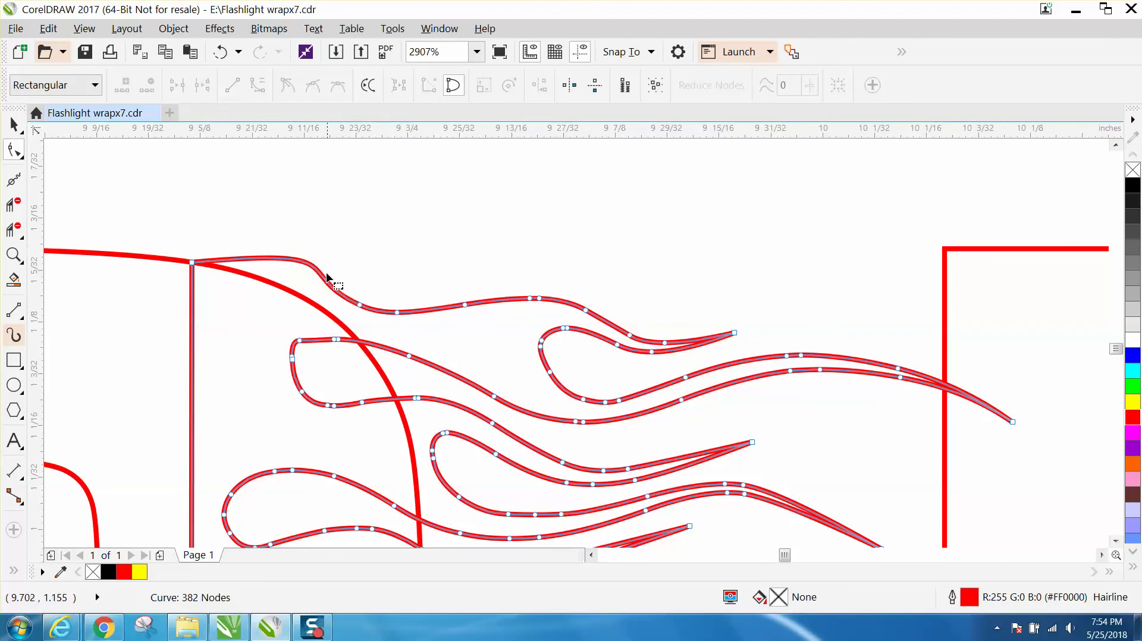
pyautogui.scroll(-6, 331, 284)
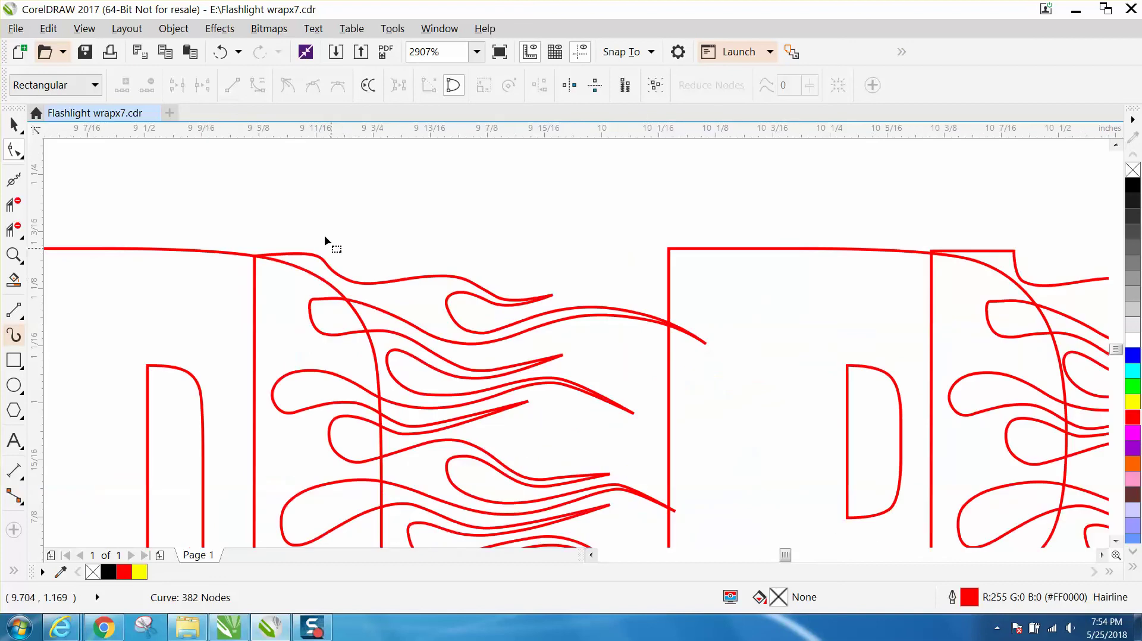
pyautogui.click(24, 241)
pyautogui.click(76, 300)
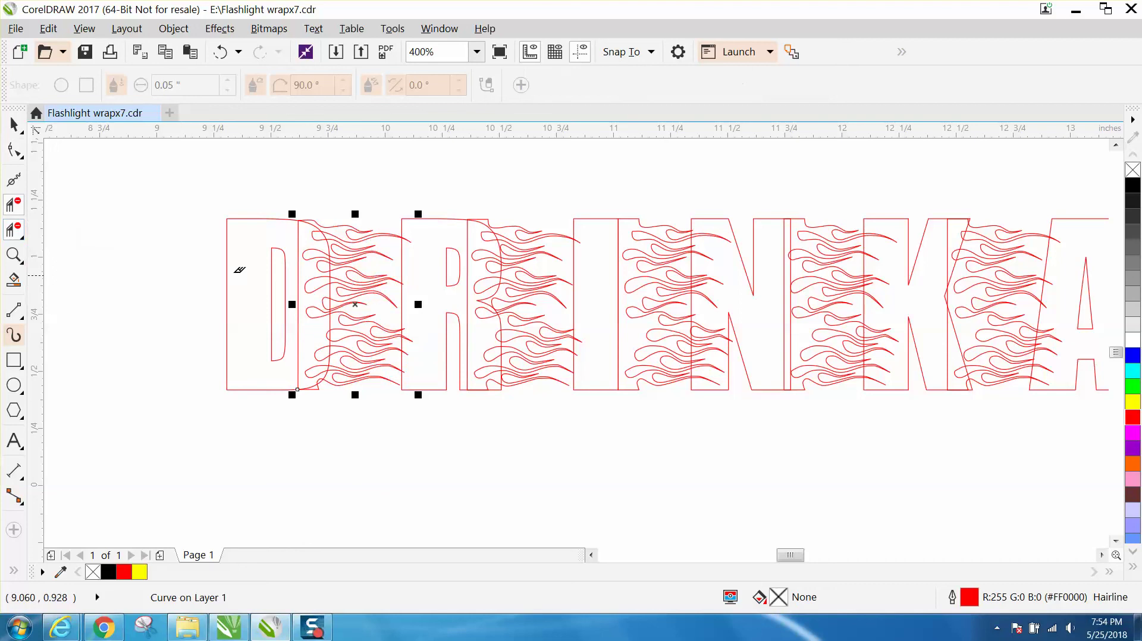
pyautogui.click(298, 237)
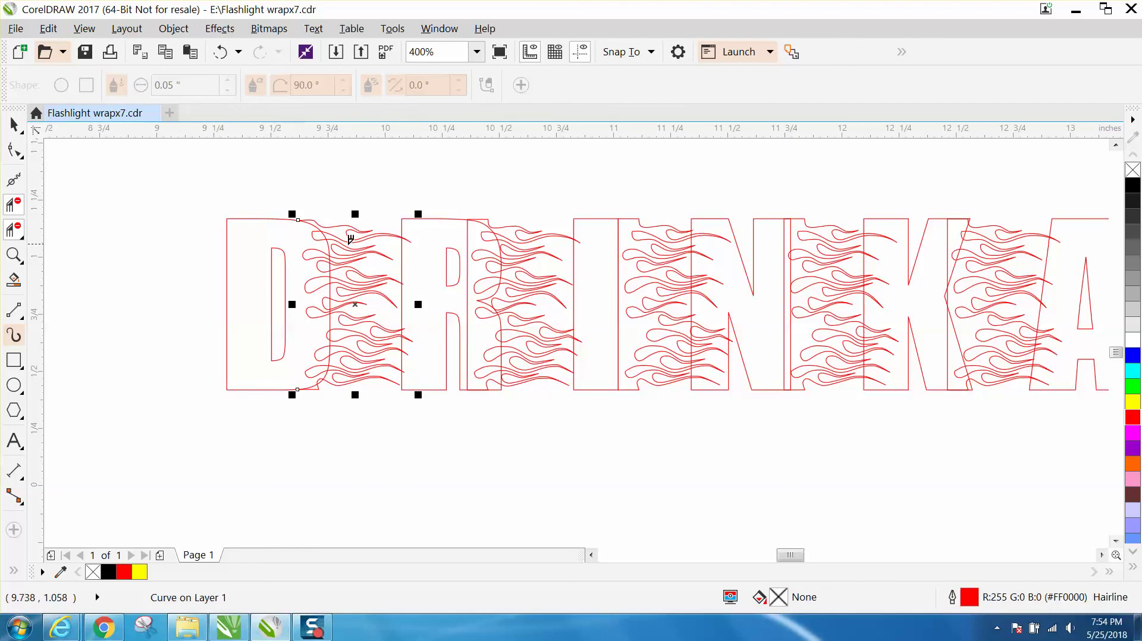
pyautogui.click(468, 244)
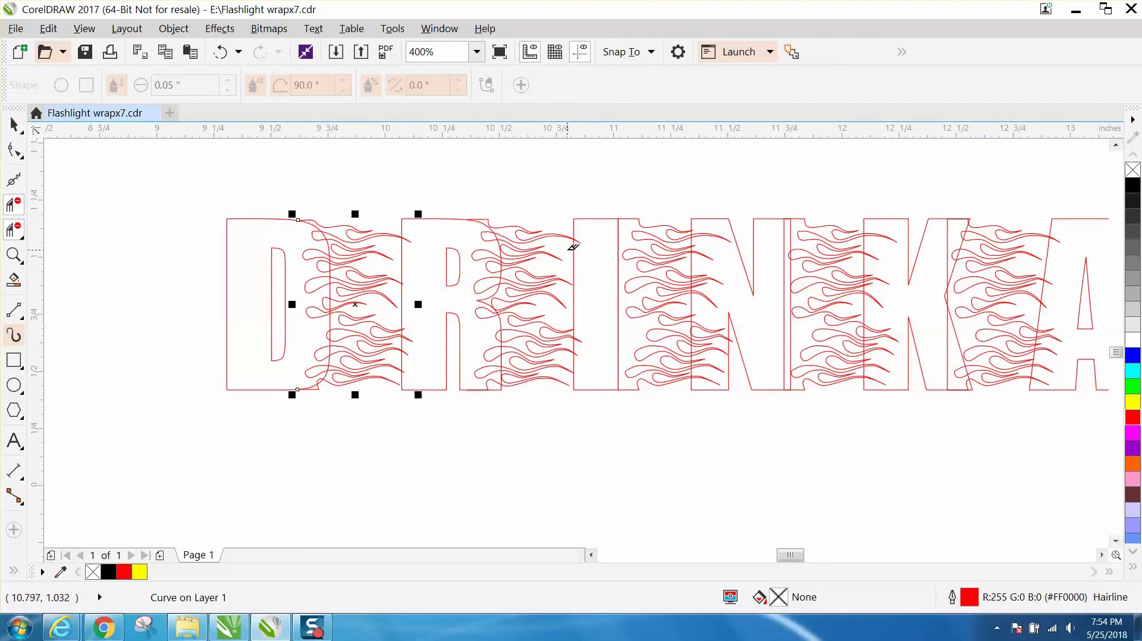
pyautogui.click(619, 250)
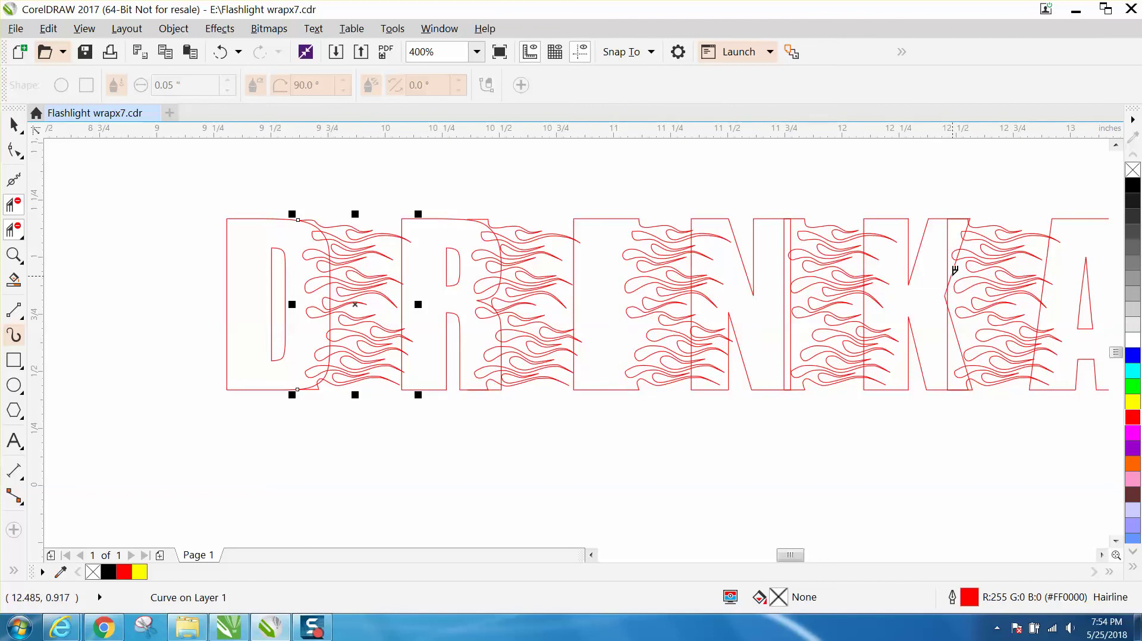
pyautogui.click(949, 240)
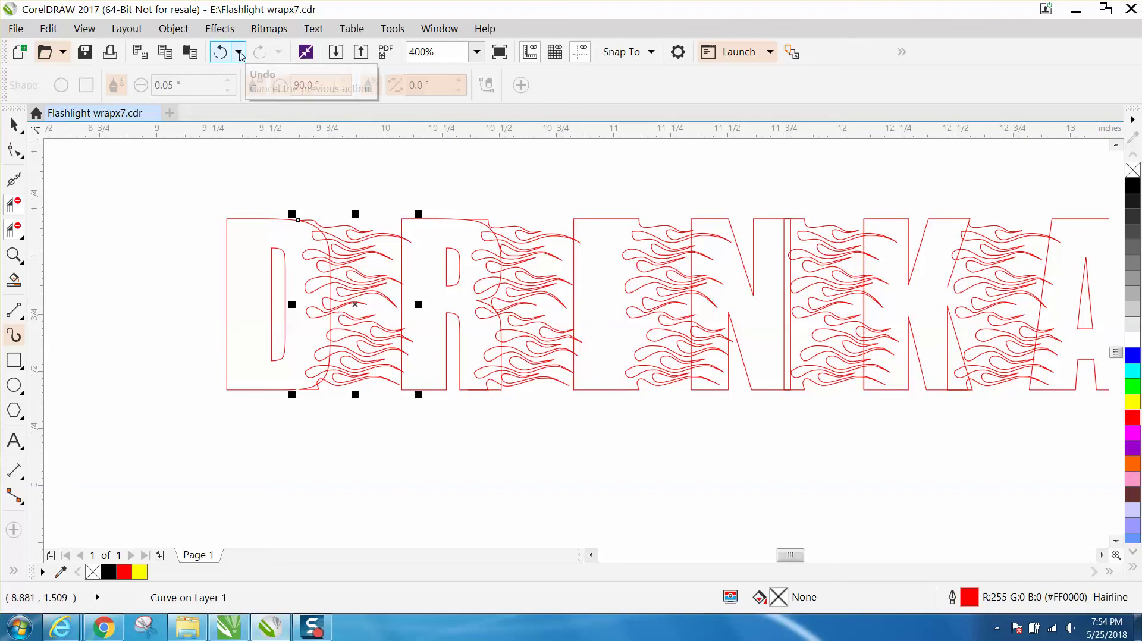
pyautogui.click(222, 54)
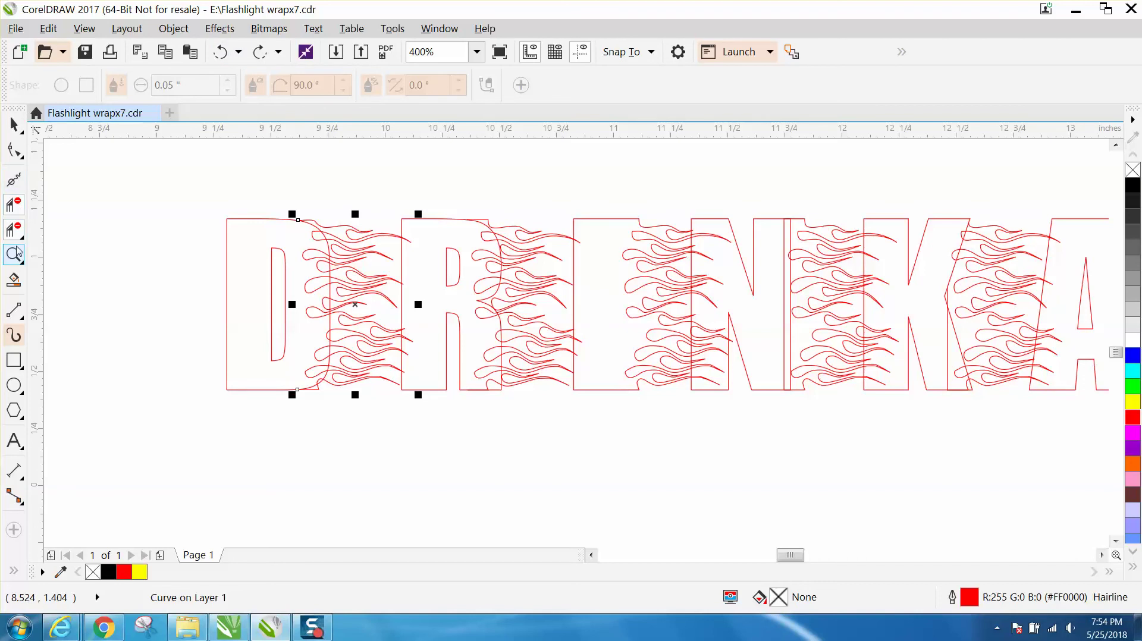
pyautogui.click(14, 254)
pyautogui.moveTo(268, 206); pyautogui.dragTo(502, 423)
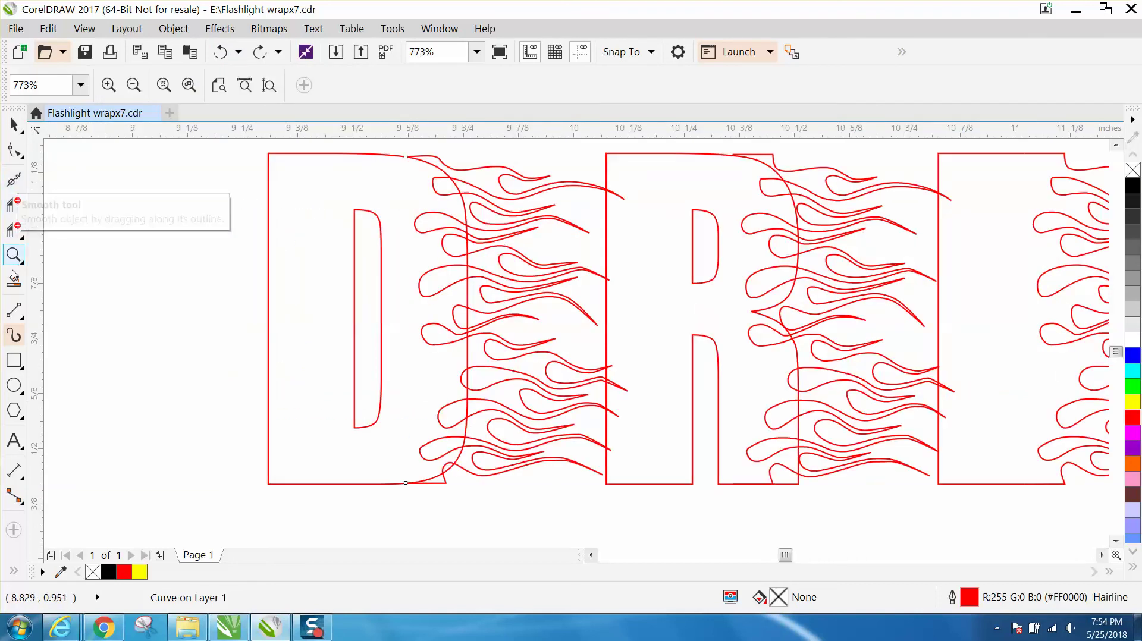
pyautogui.click(14, 229)
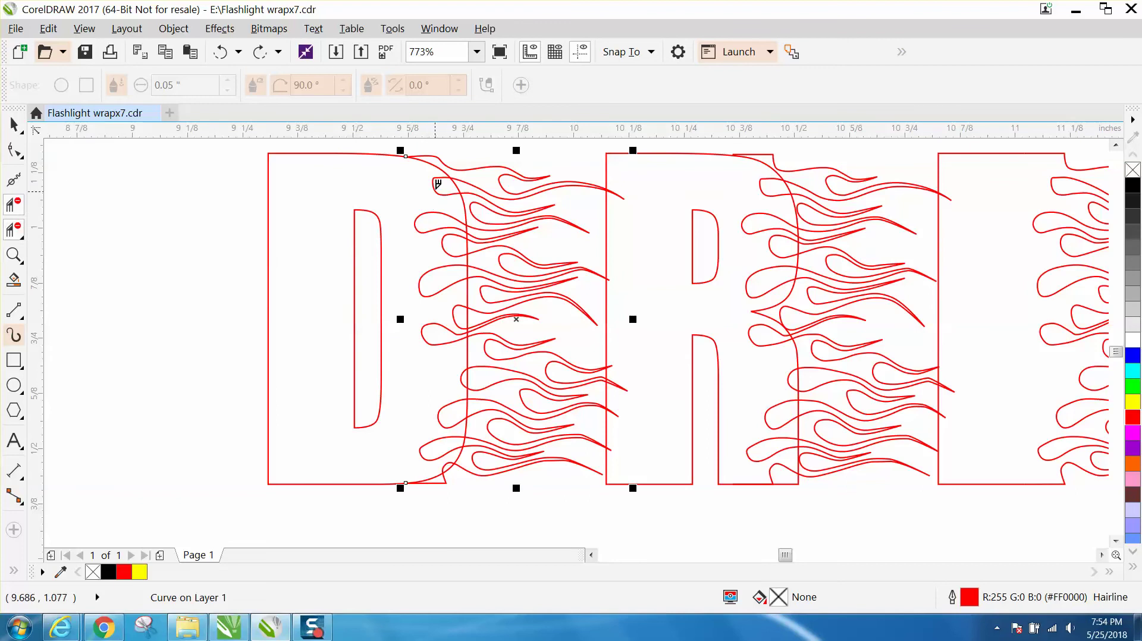
pyautogui.moveTo(436, 168)
pyautogui.mouseDown()
pyautogui.moveTo(466, 191)
pyautogui.moveTo(475, 226)
pyautogui.mouseUp()
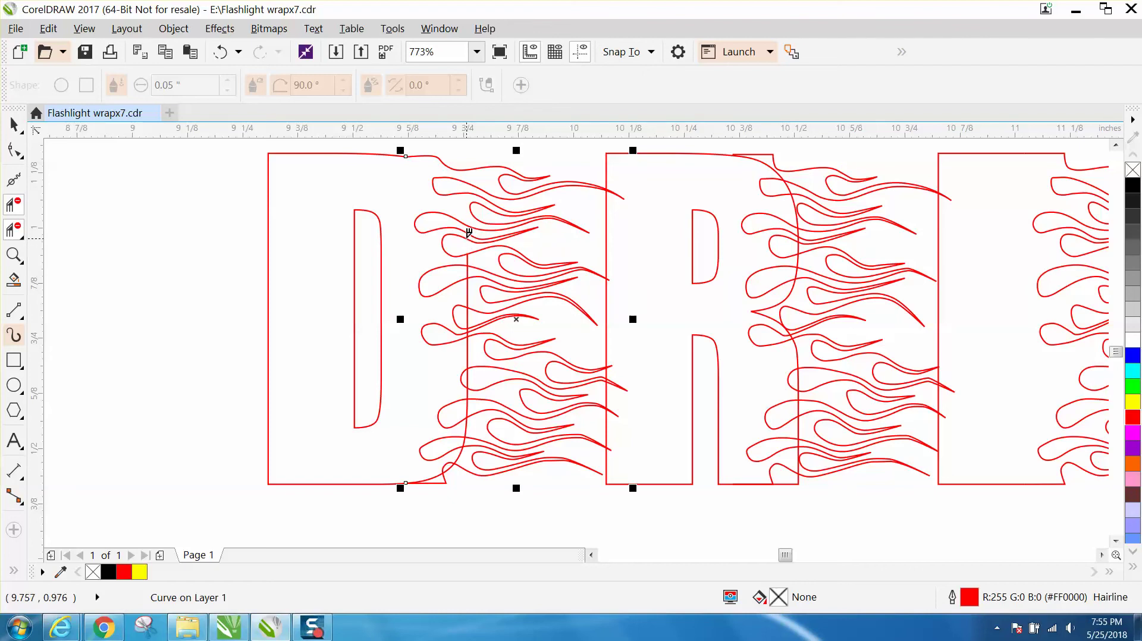
pyautogui.click(469, 239)
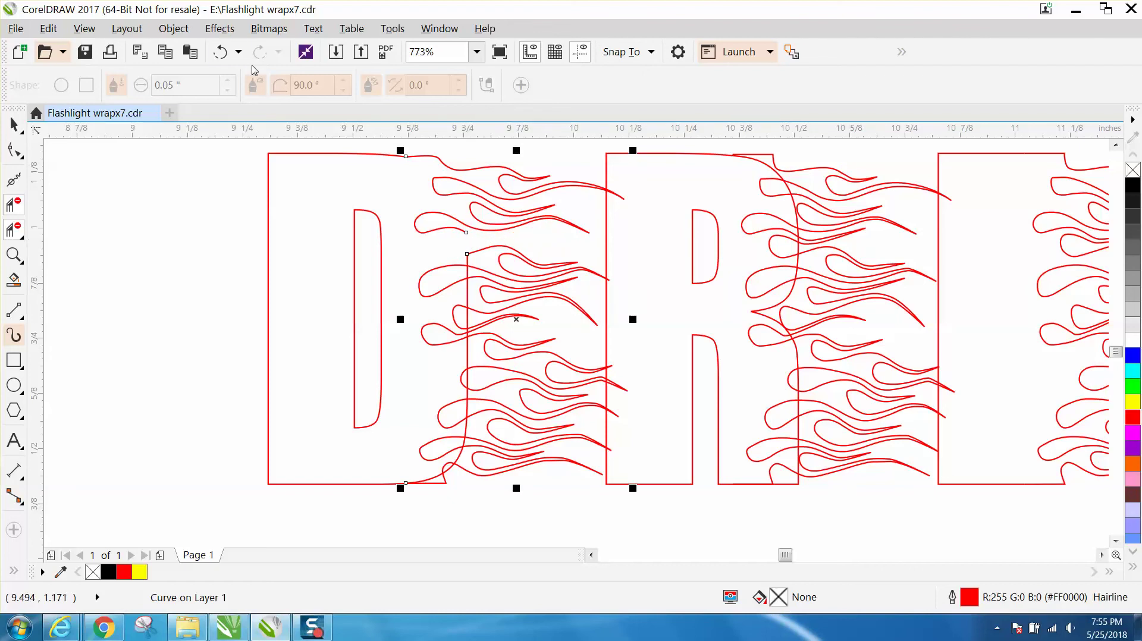
pyautogui.click(220, 52)
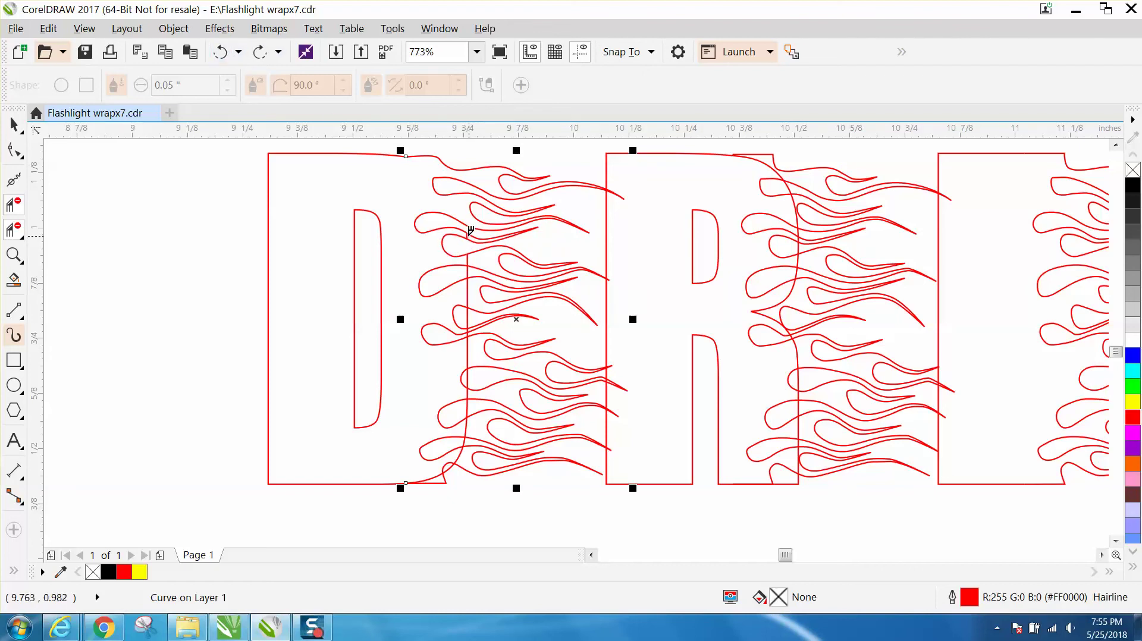
pyautogui.click(468, 237)
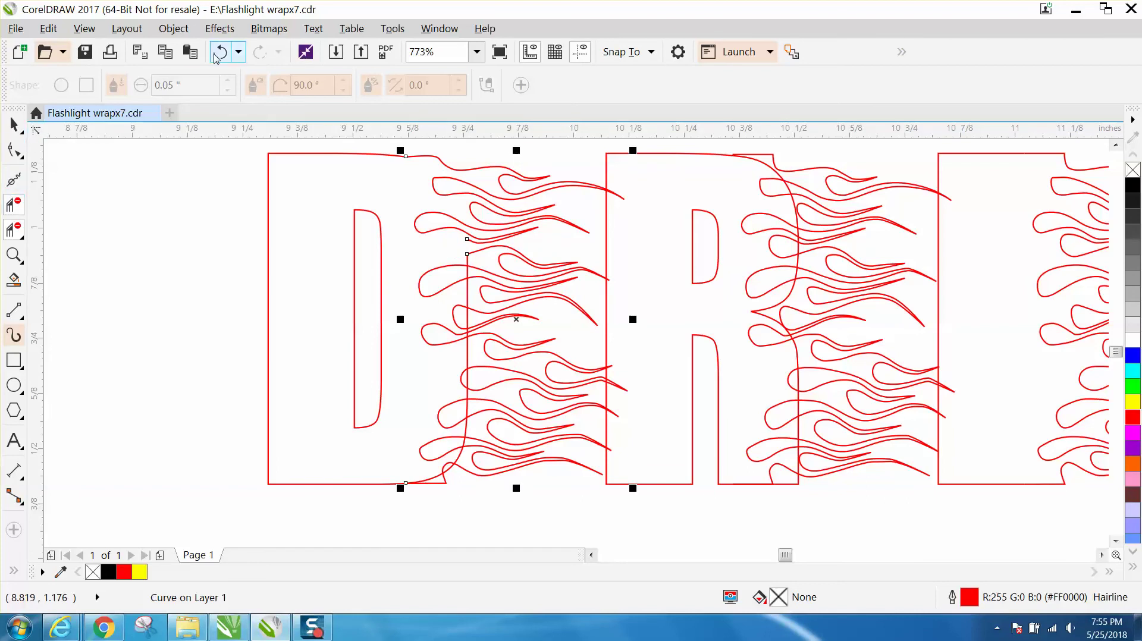
pyautogui.hotkey('ctrl', 'z')
pyautogui.click(11, 255)
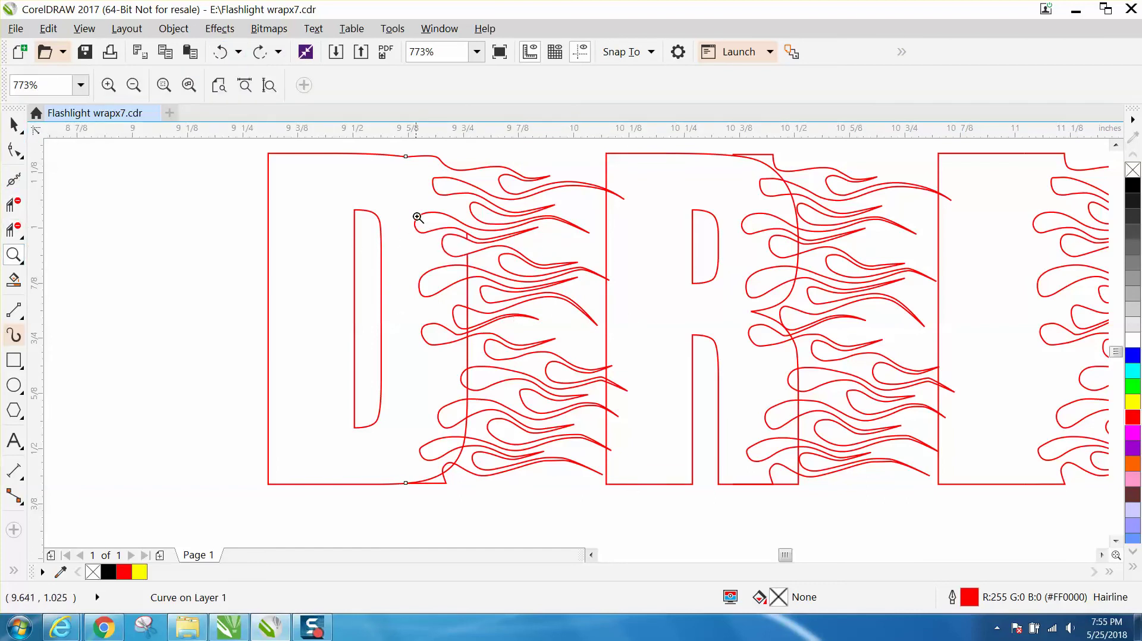
# - Delete the six pieces of the D's old right-edge line with Virtual Segment Delete
pyautogui.moveTo(415, 215); pyautogui.dragTo(582, 345)
pyautogui.click(12, 233)
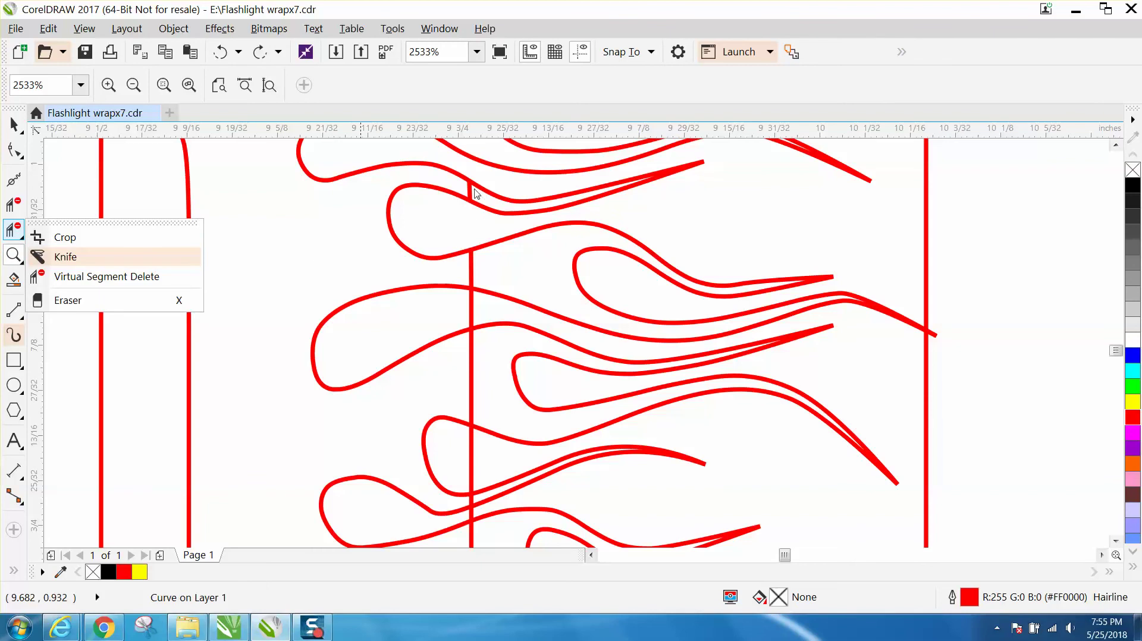
pyautogui.click(89, 277)
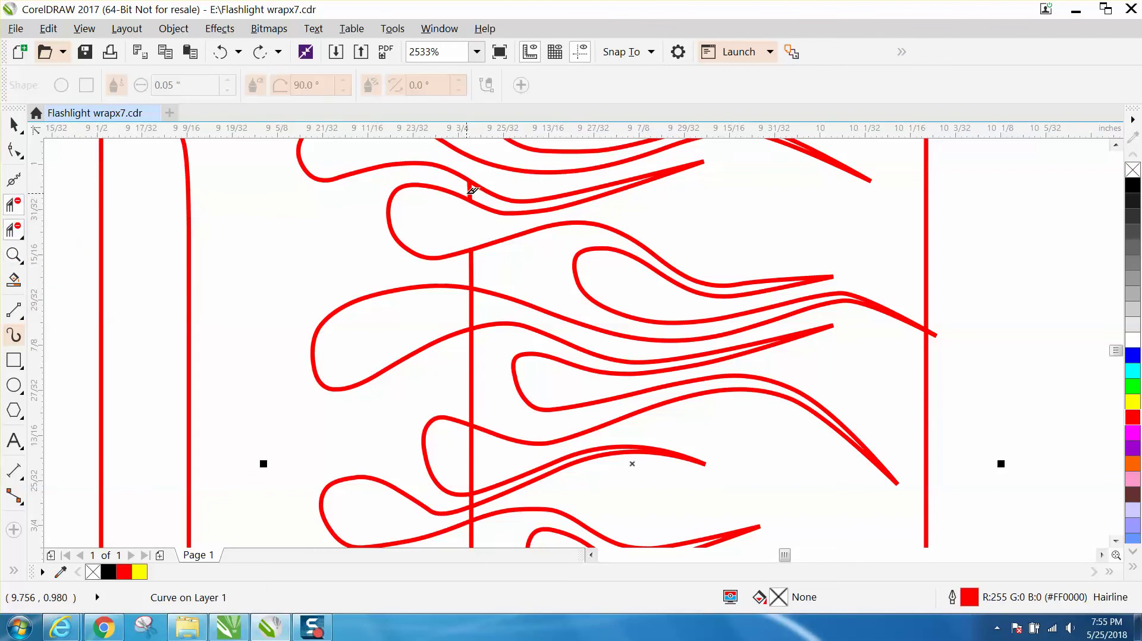
pyautogui.click(471, 186)
pyautogui.click(471, 259)
pyautogui.click(473, 294)
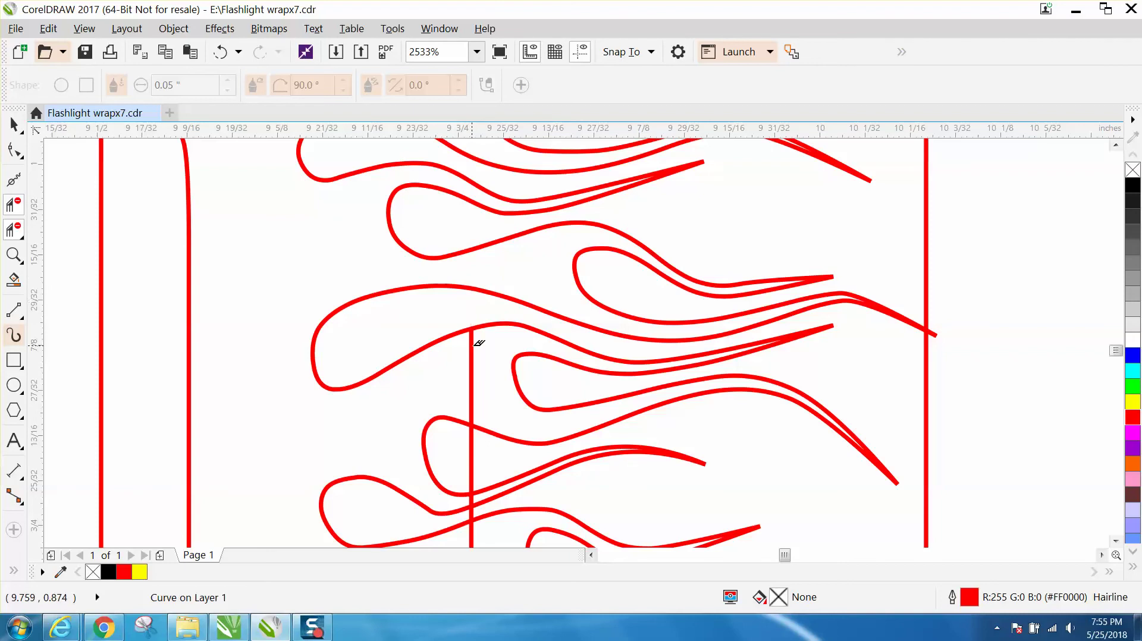
pyautogui.click(474, 340)
pyautogui.click(473, 427)
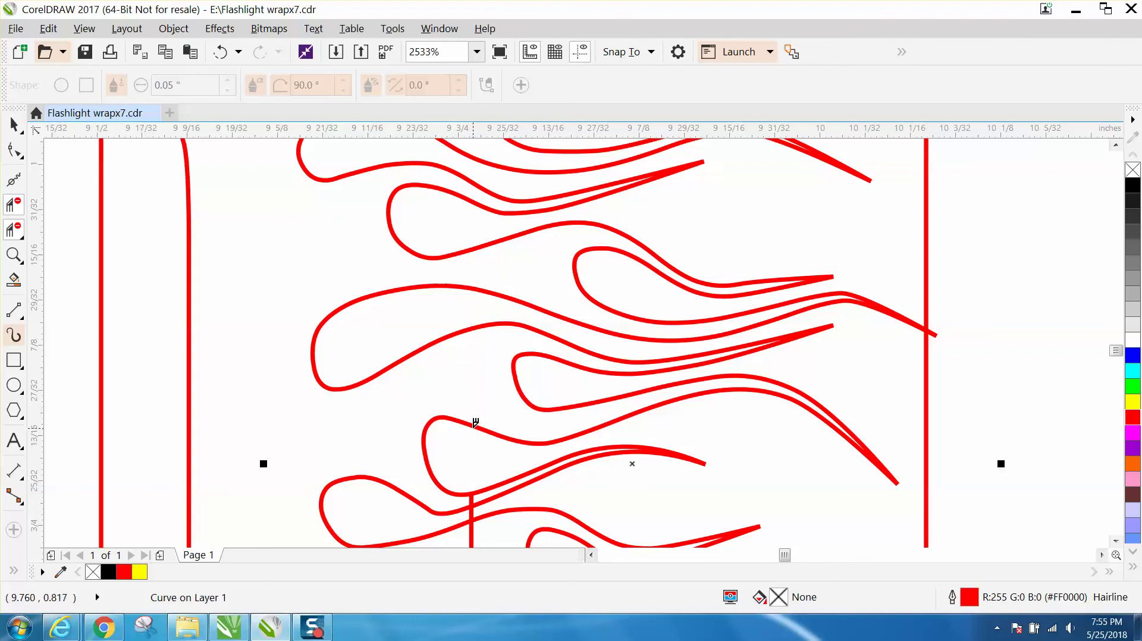
pyautogui.click(475, 499)
# - Bend the flame curve into a short curve meeting the D's baseline
pyautogui.scroll(-3, 477, 512)
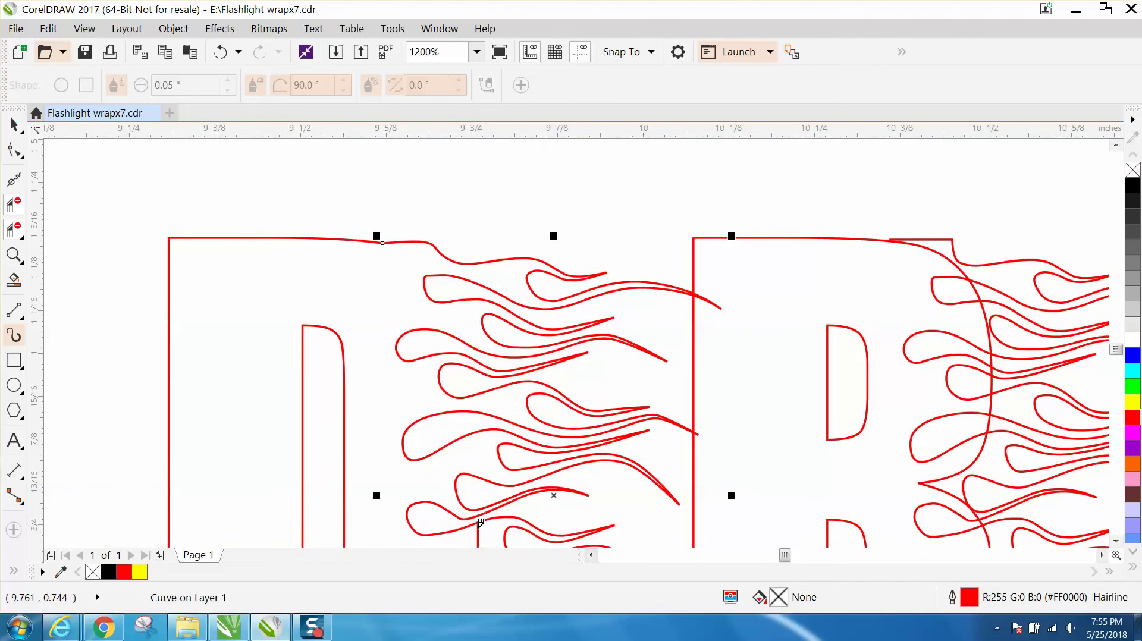
pyautogui.scroll(-2, 489, 517)
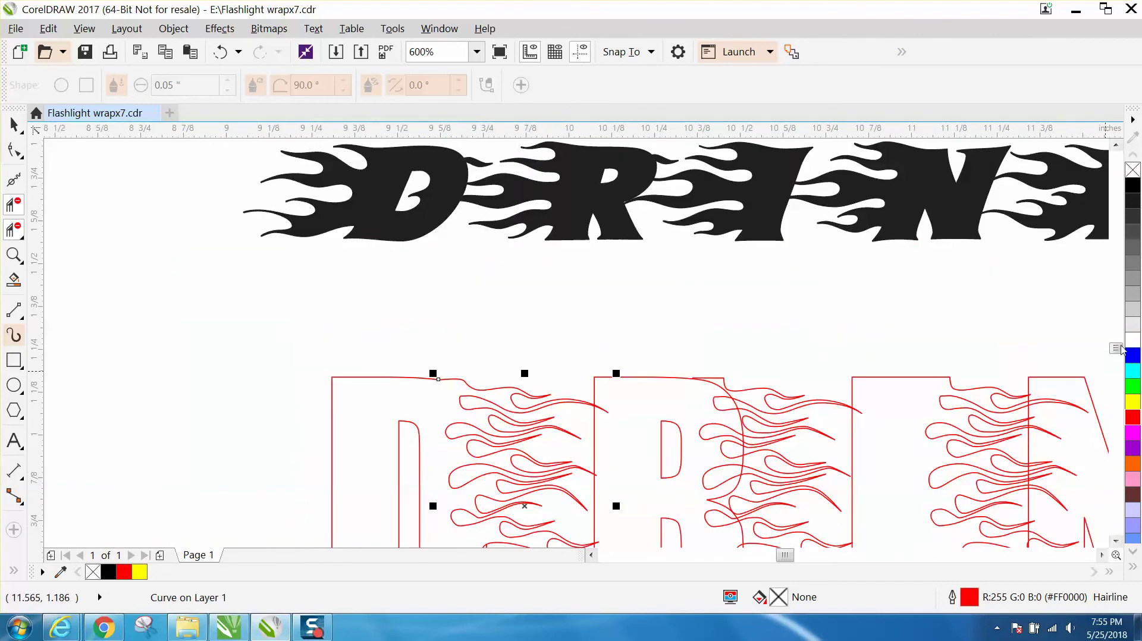
pyautogui.scroll(-3, 1118, 352)
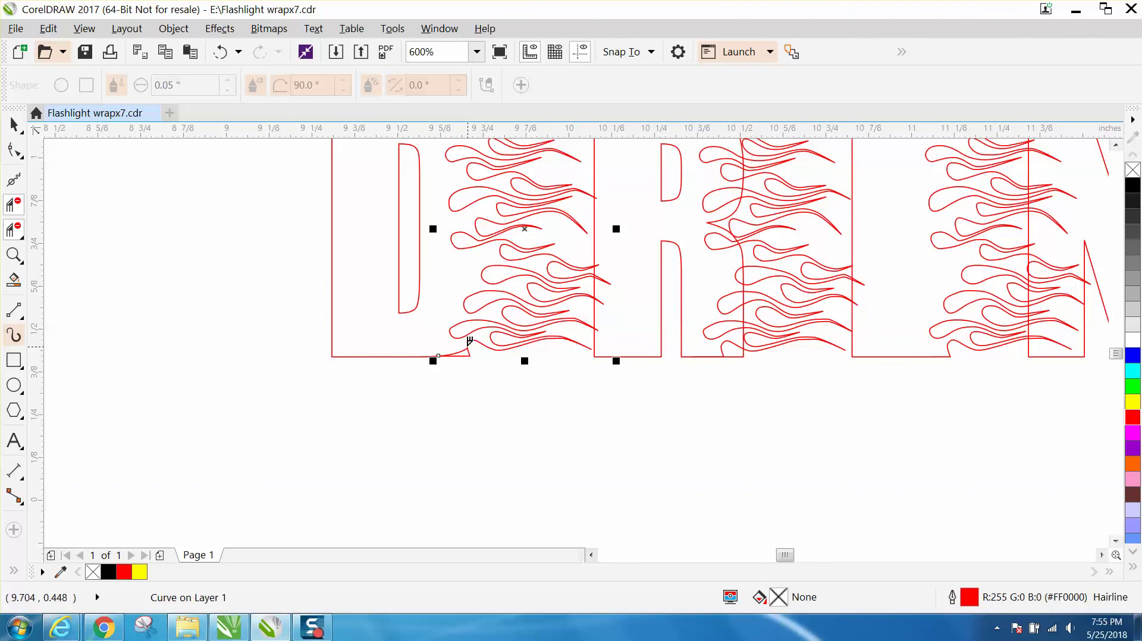
pyautogui.moveTo(467, 344); pyautogui.dragTo(479, 348)
pyautogui.scroll(-1, 595, 232)
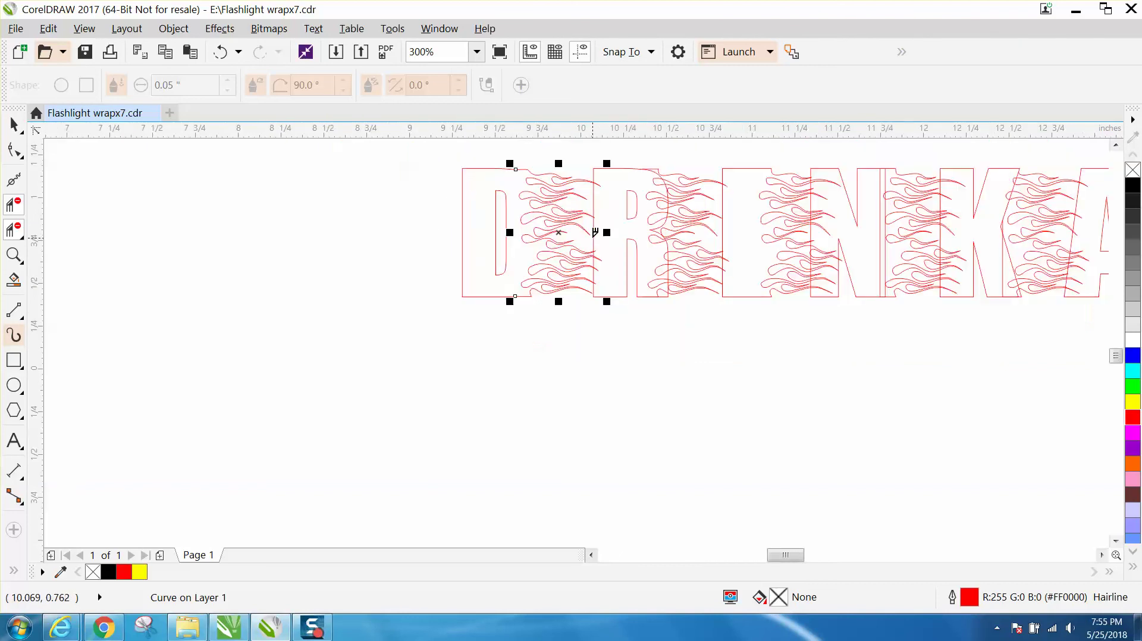
pyautogui.click(13, 256)
pyautogui.moveTo(426, 158); pyautogui.dragTo(773, 359)
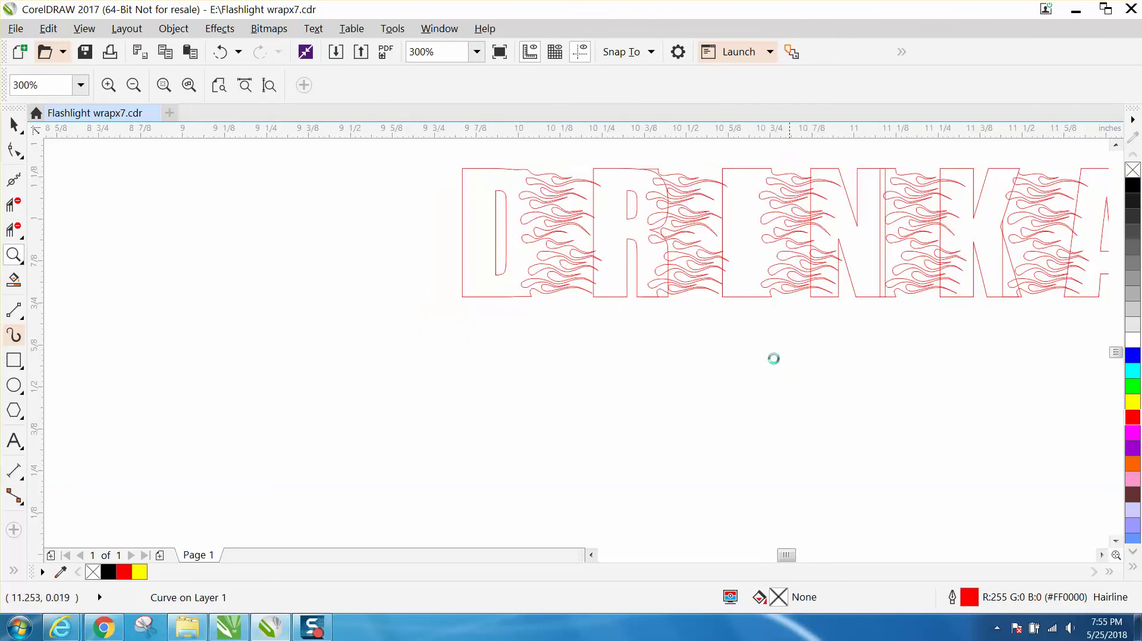
pyautogui.click(13, 125)
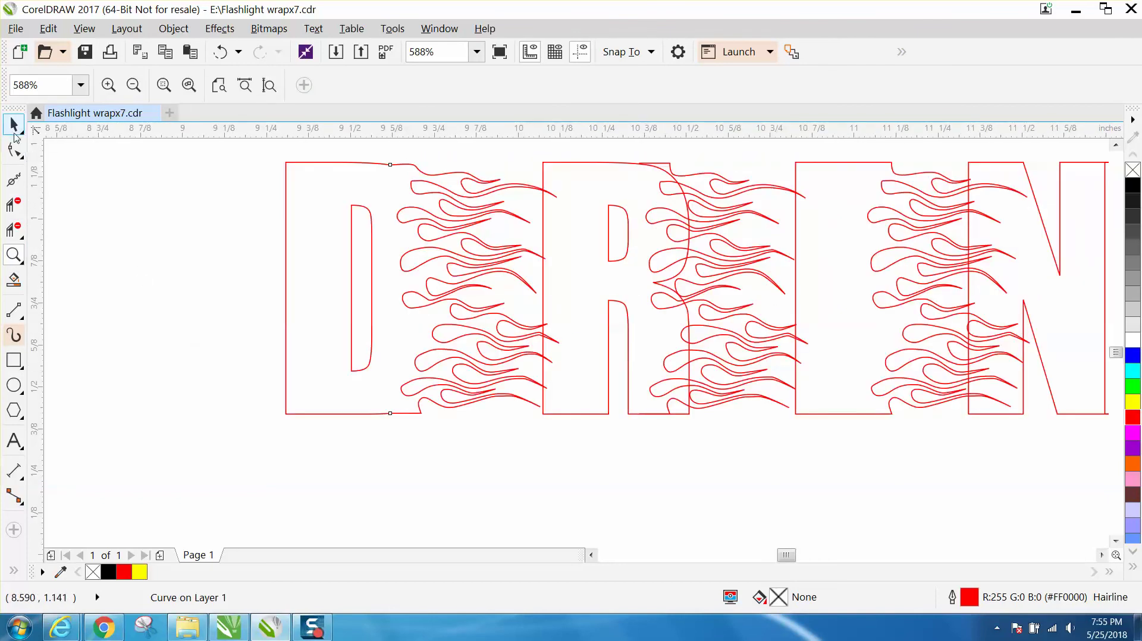
pyautogui.click(198, 211)
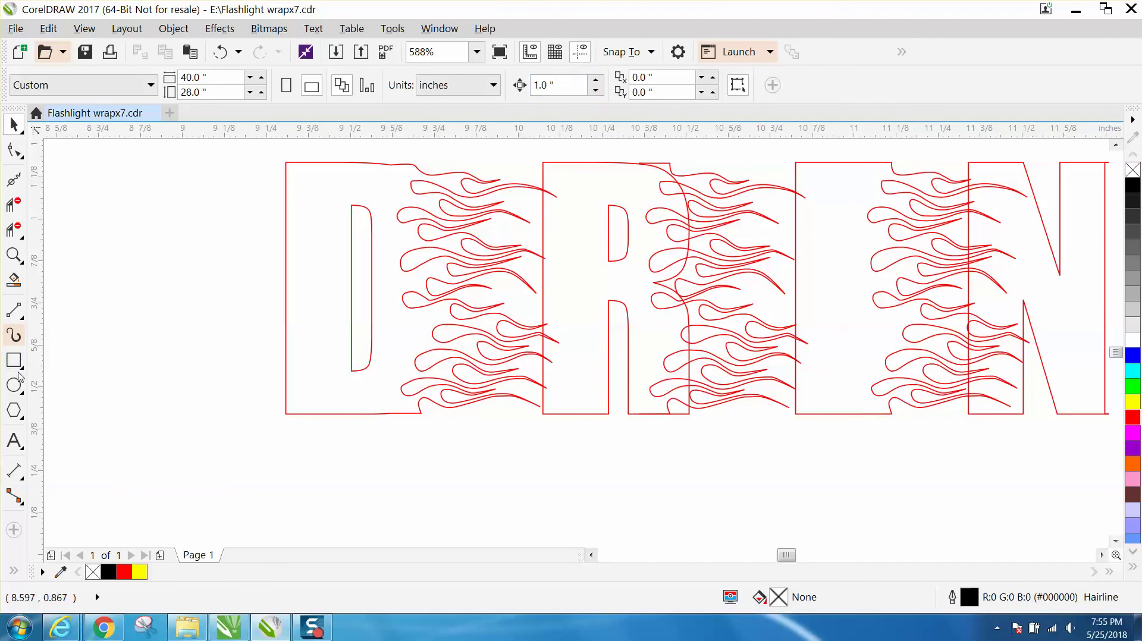
pyautogui.click(14, 280)
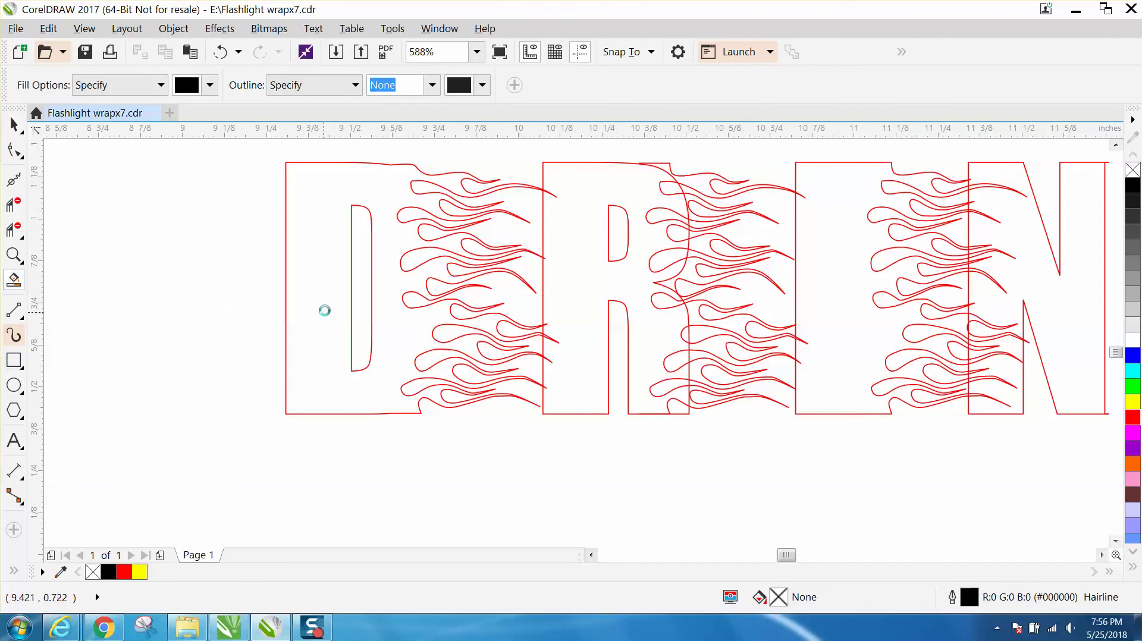
pyautogui.click(323, 310)
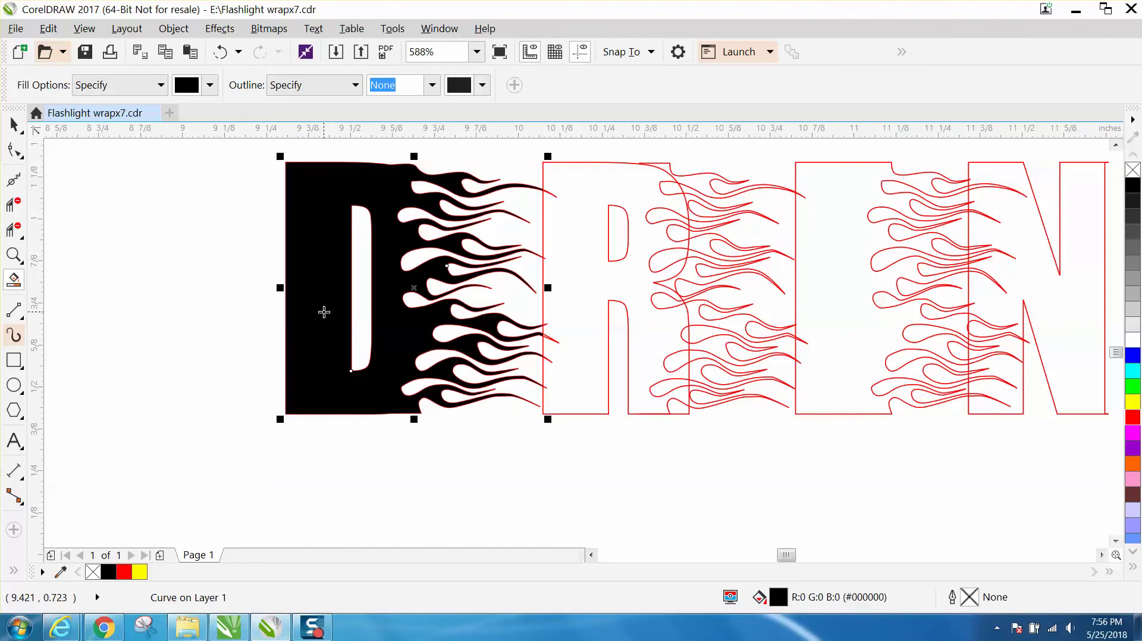
pyautogui.press('Down')
pyautogui.click(571, 323)
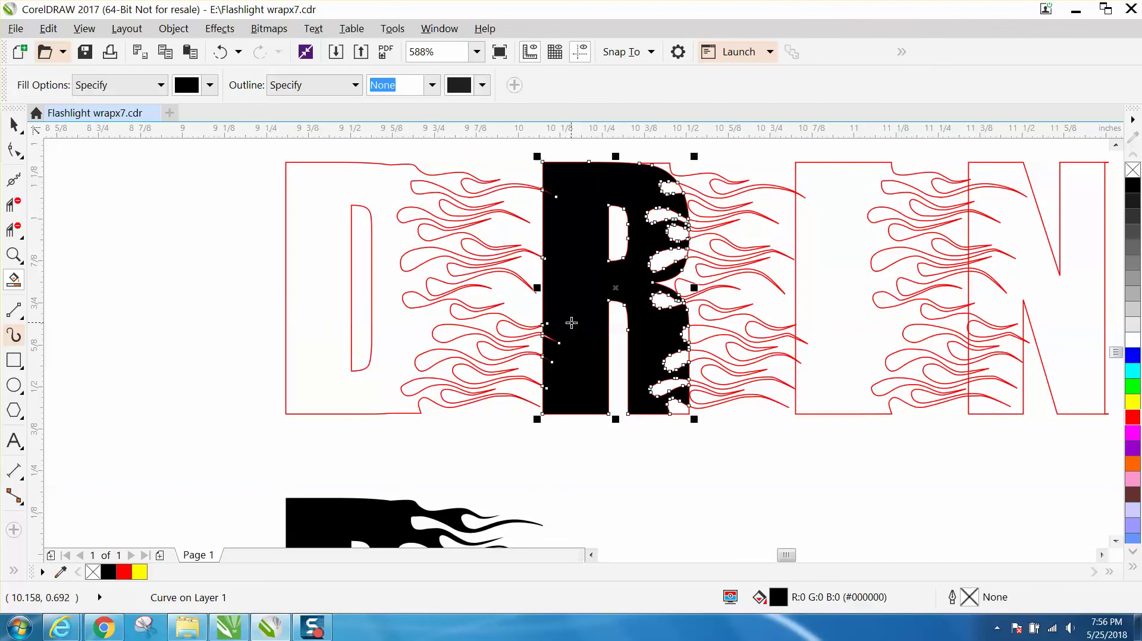
pyautogui.press('Down')
pyautogui.scroll(-5, 568, 325)
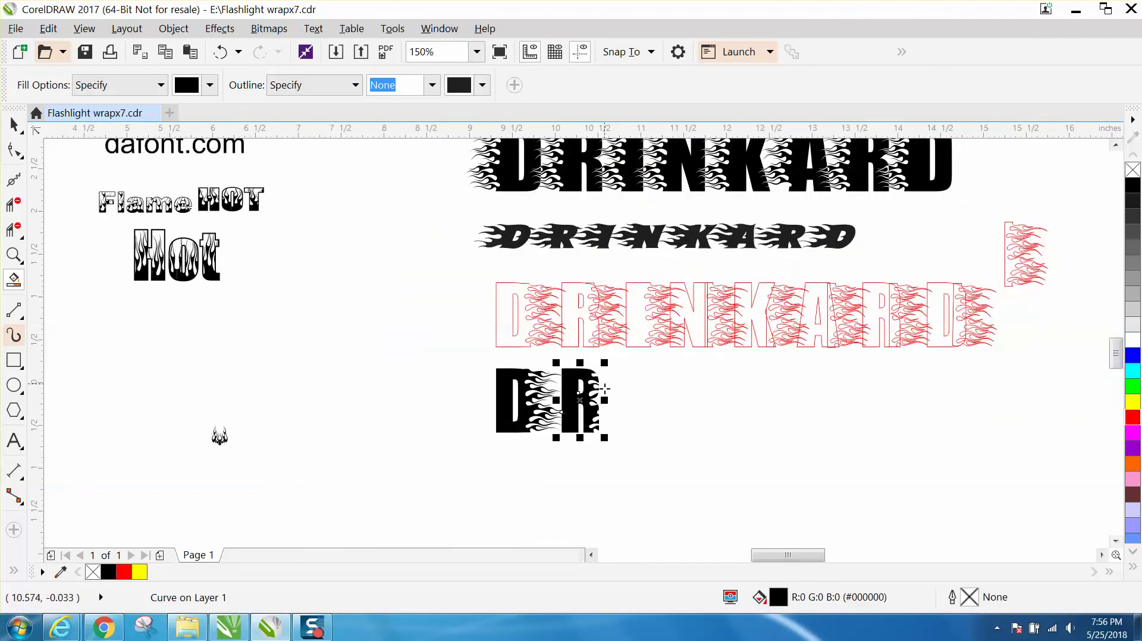
pyautogui.click(14, 254)
pyautogui.moveTo(708, 464); pyautogui.dragTo(476, 361)
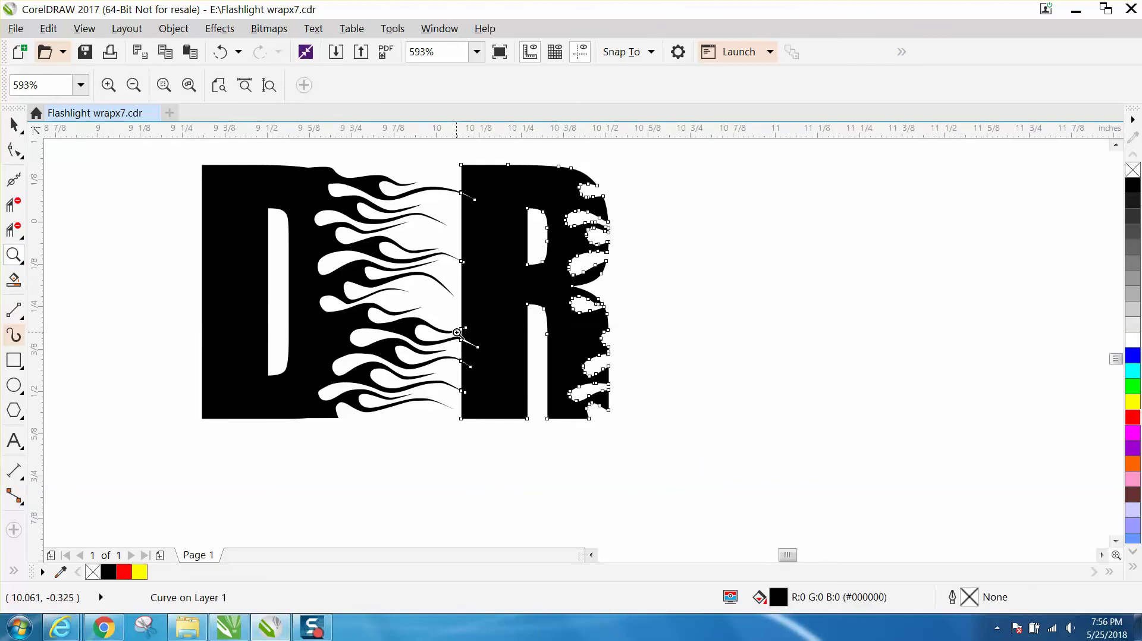
pyautogui.moveTo(444, 315); pyautogui.dragTo(502, 364)
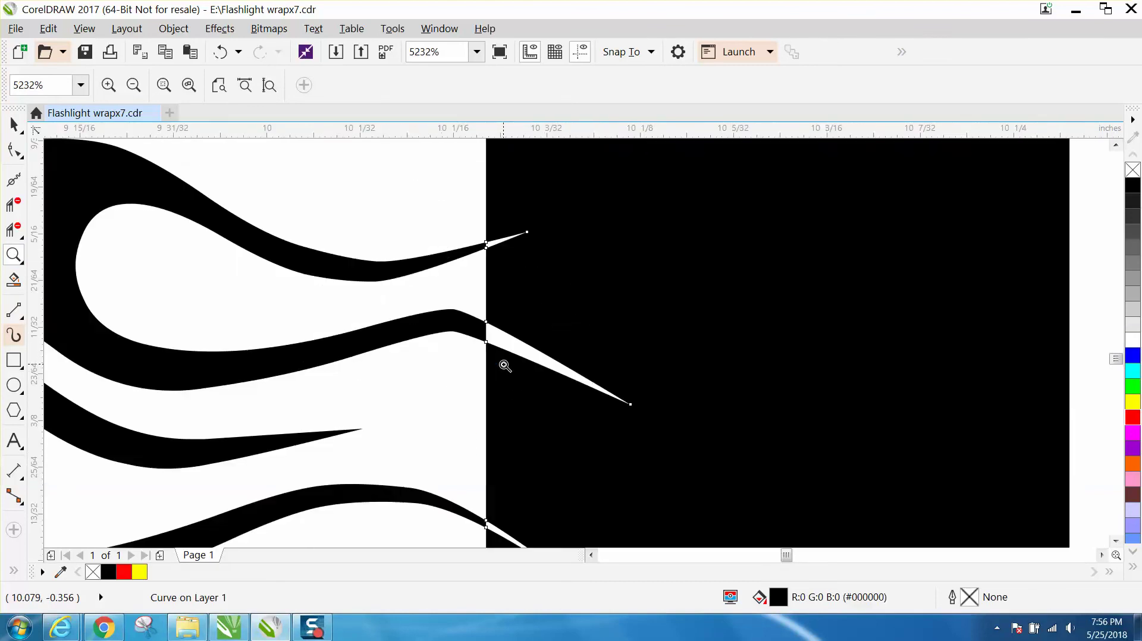
pyautogui.scroll(-6, 503, 364)
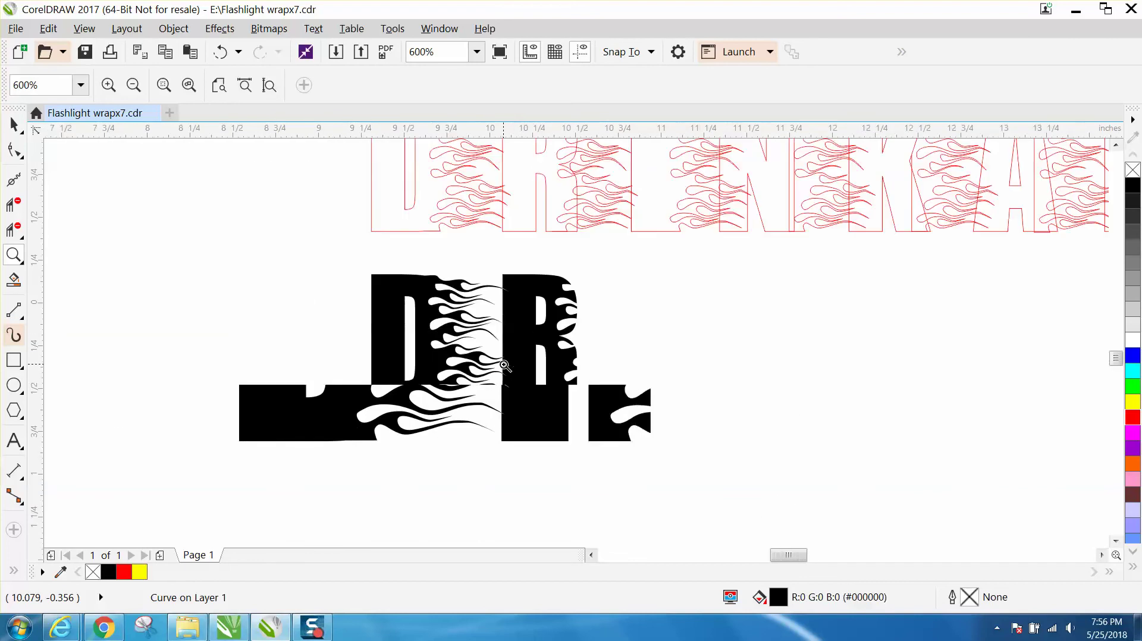
pyautogui.click(219, 53)
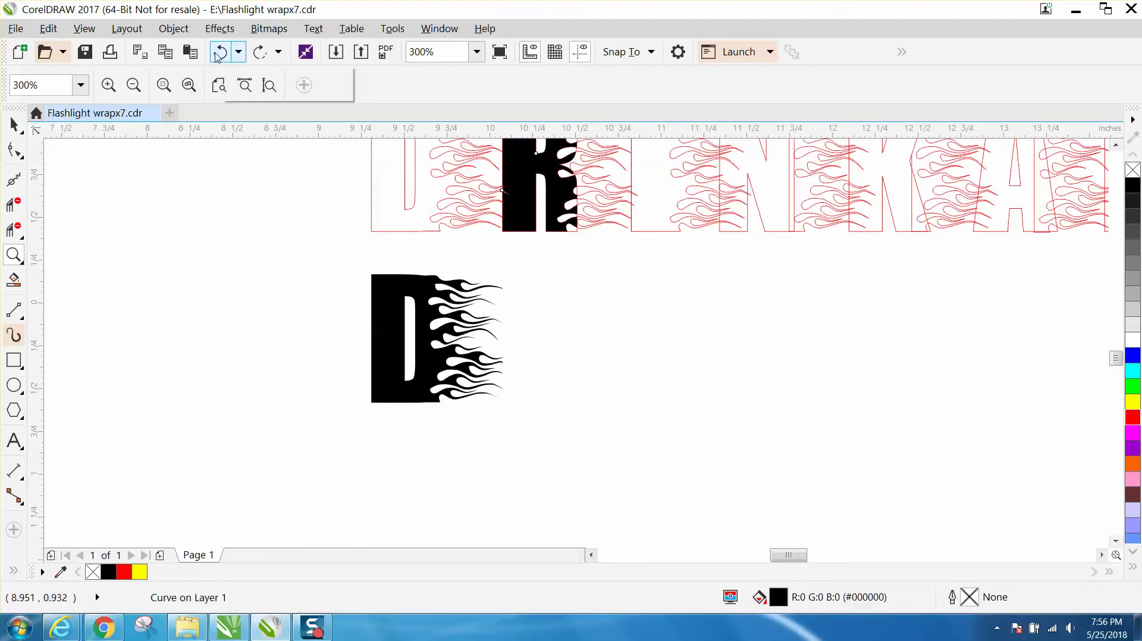
pyautogui.click(218, 54)
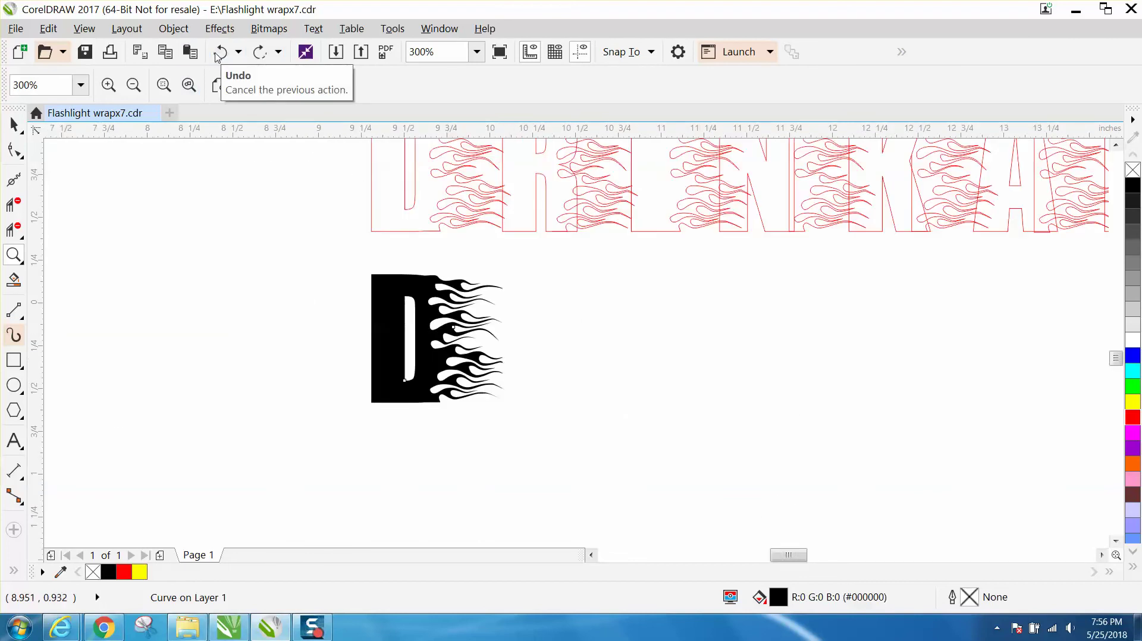
pyautogui.click(218, 55)
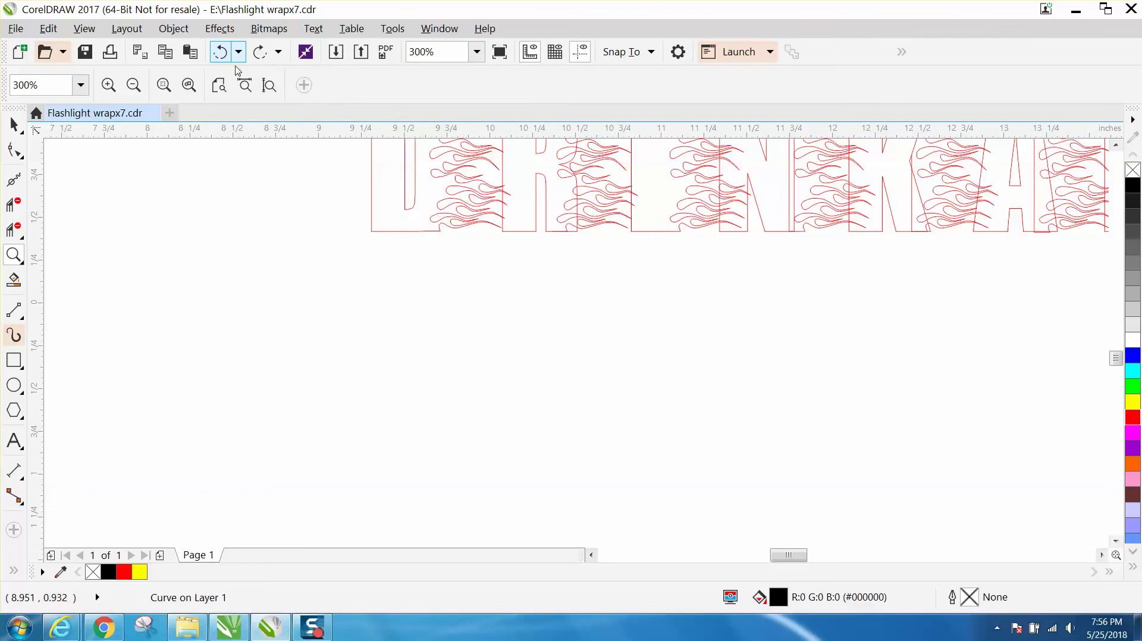
# - Delete the R's rounded top-right curve and right-edge pieces, undoing the last deletion
pyautogui.moveTo(1116, 359); pyautogui.dragTo(1116, 349)
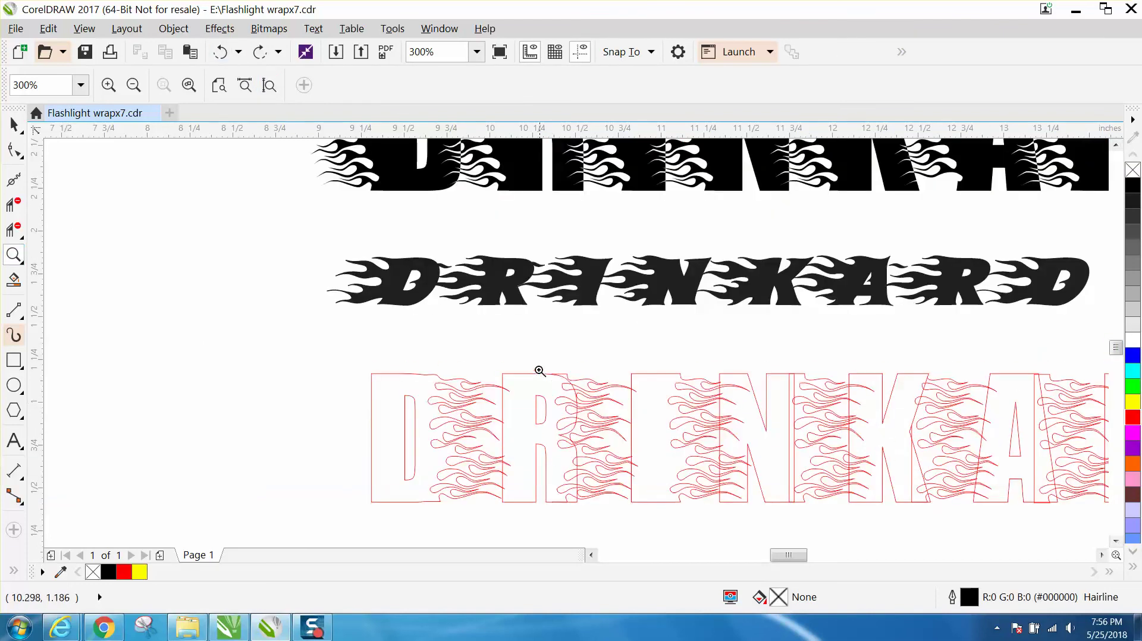
pyautogui.moveTo(539, 371); pyautogui.dragTo(665, 502)
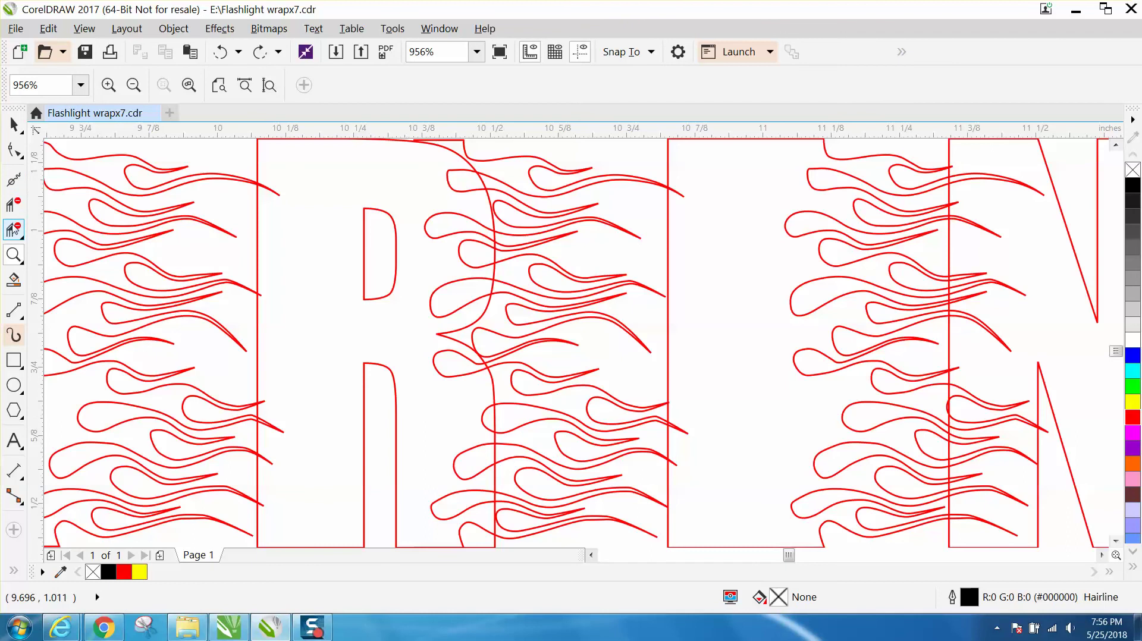
pyautogui.click(13, 229)
pyautogui.click(448, 141)
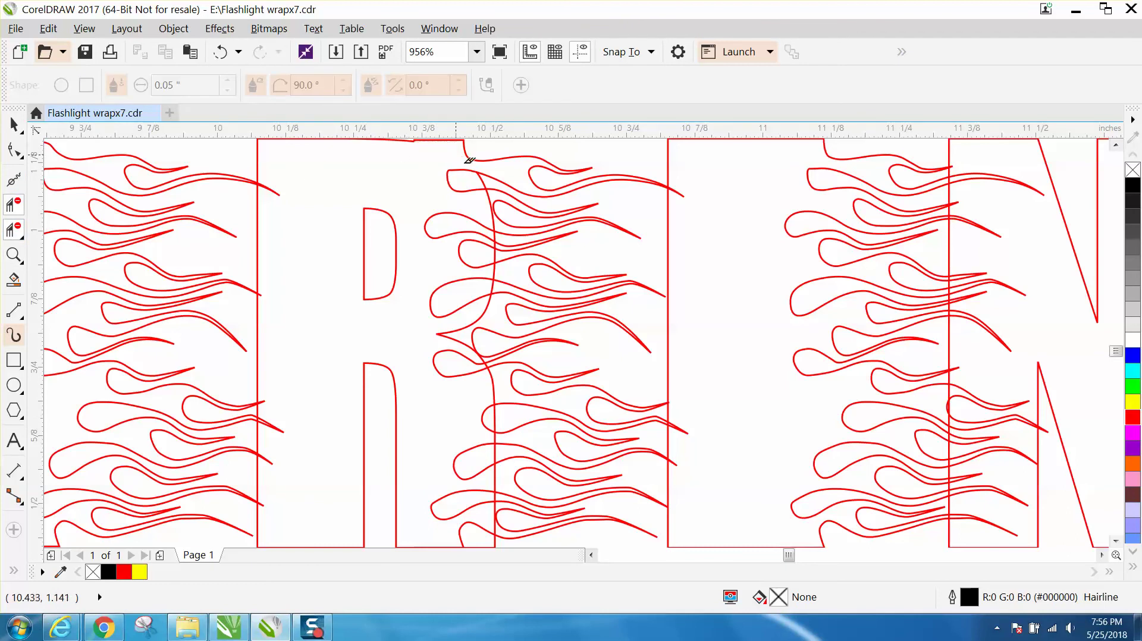
pyautogui.click(484, 174)
pyautogui.click(491, 205)
pyautogui.click(496, 245)
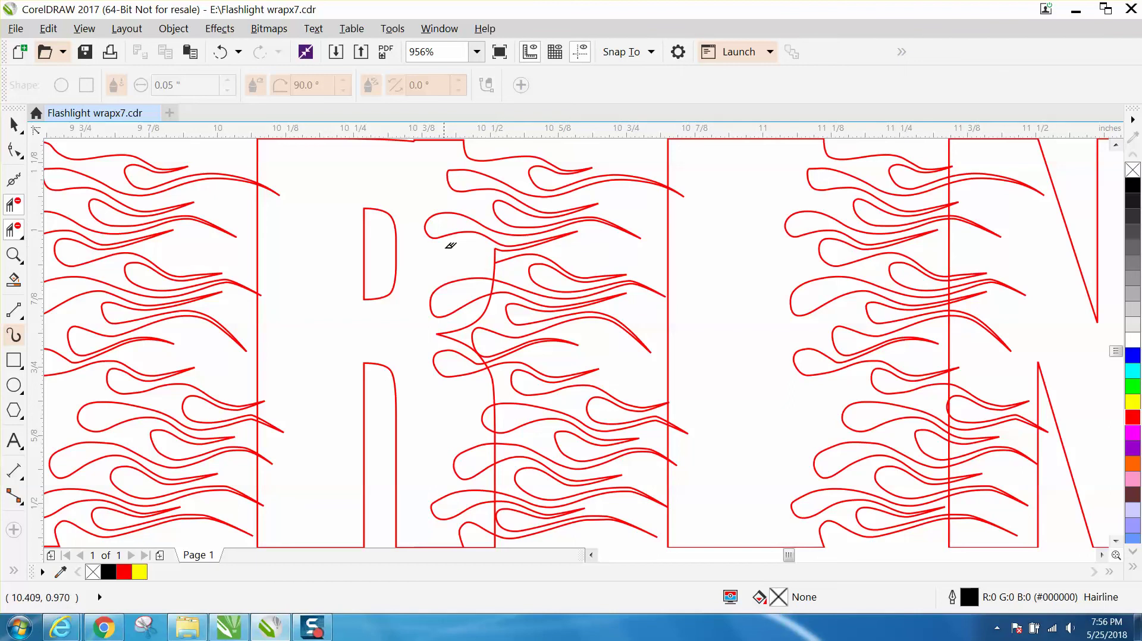
pyautogui.click(220, 52)
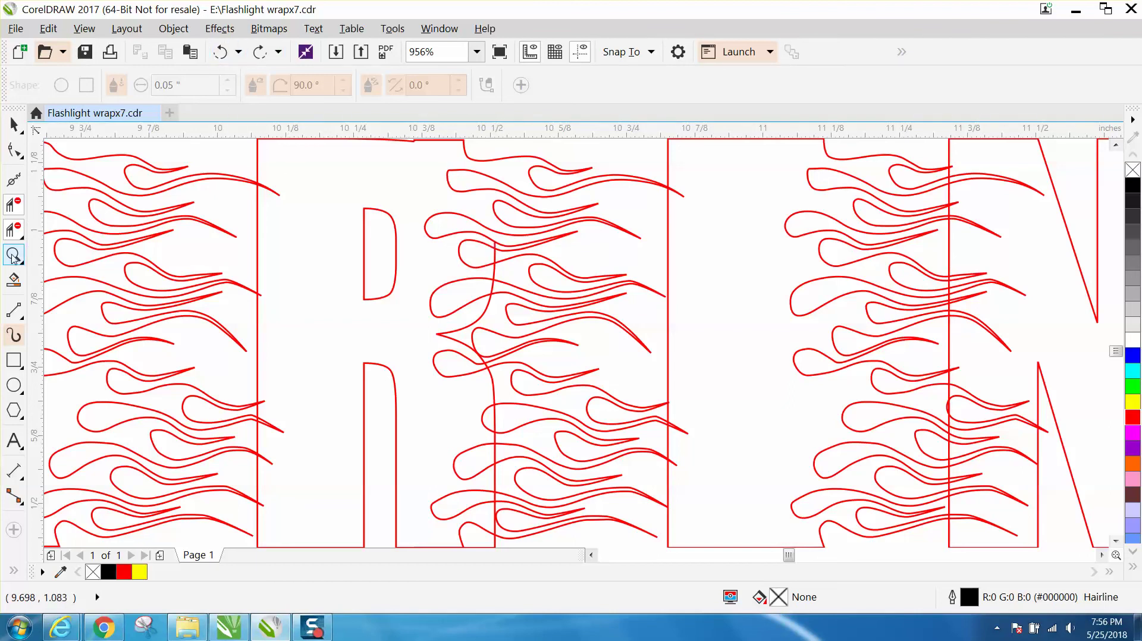
# - Remove the five stray vertical and curve pieces among the flames right of the R
pyautogui.click(13, 255)
pyautogui.moveTo(470, 229); pyautogui.dragTo(630, 375)
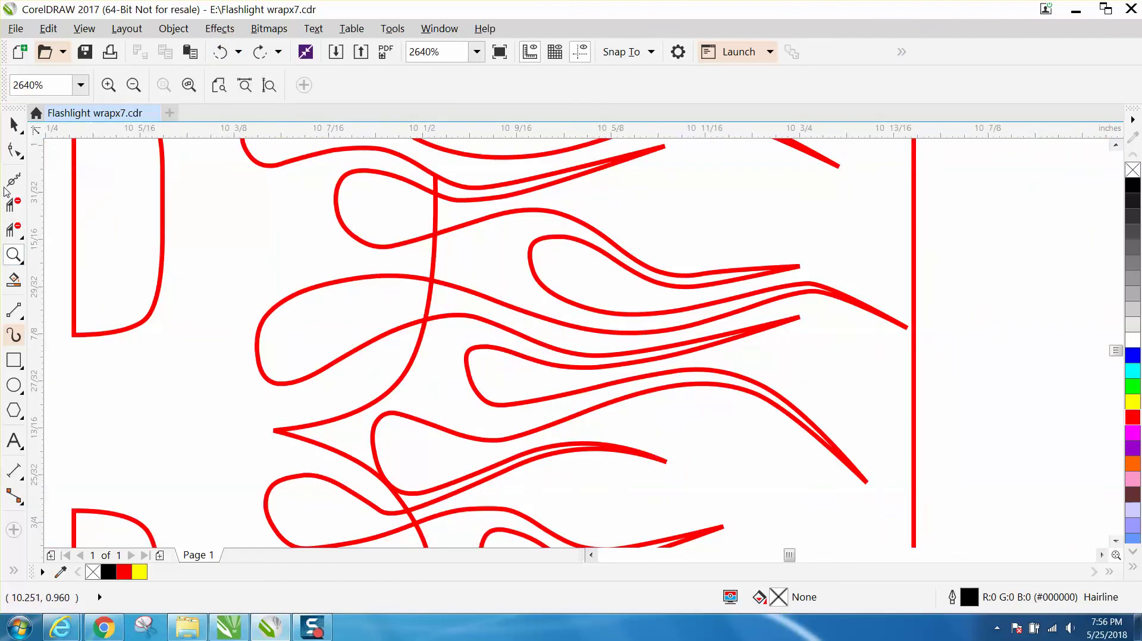
pyautogui.click(19, 237)
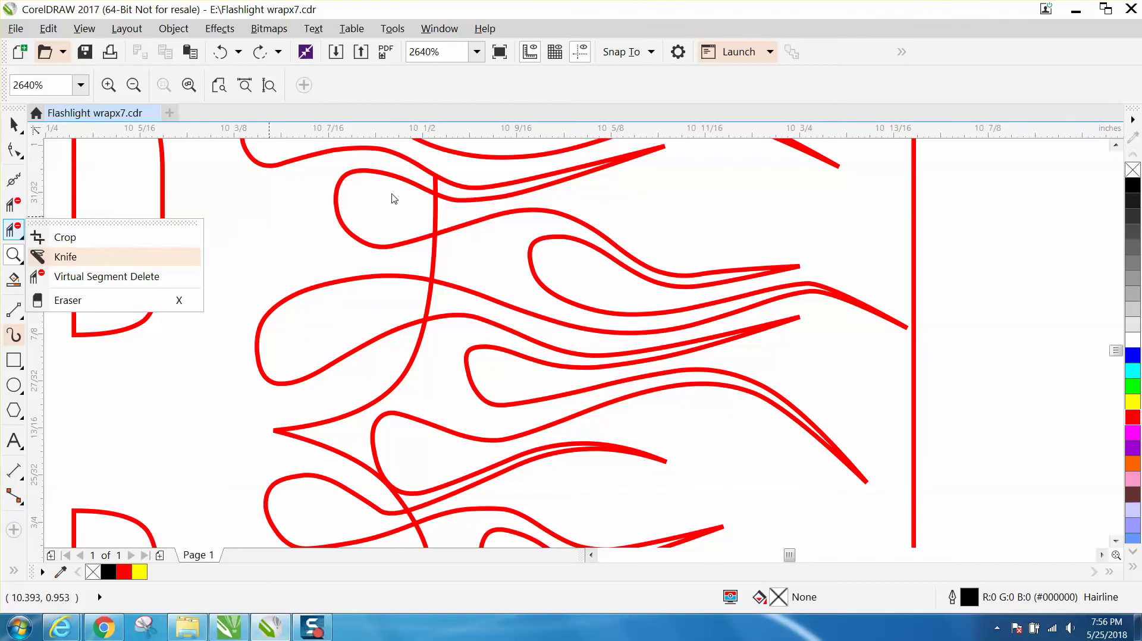
pyautogui.click(89, 276)
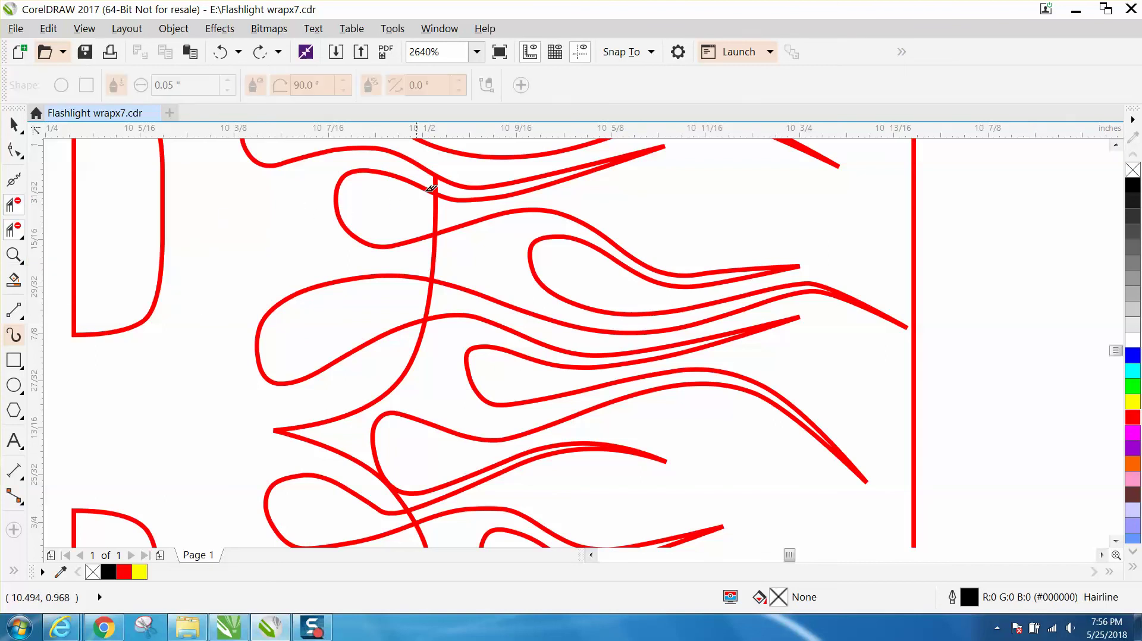
pyautogui.click(441, 182)
pyautogui.click(439, 211)
pyautogui.click(435, 245)
pyautogui.click(428, 302)
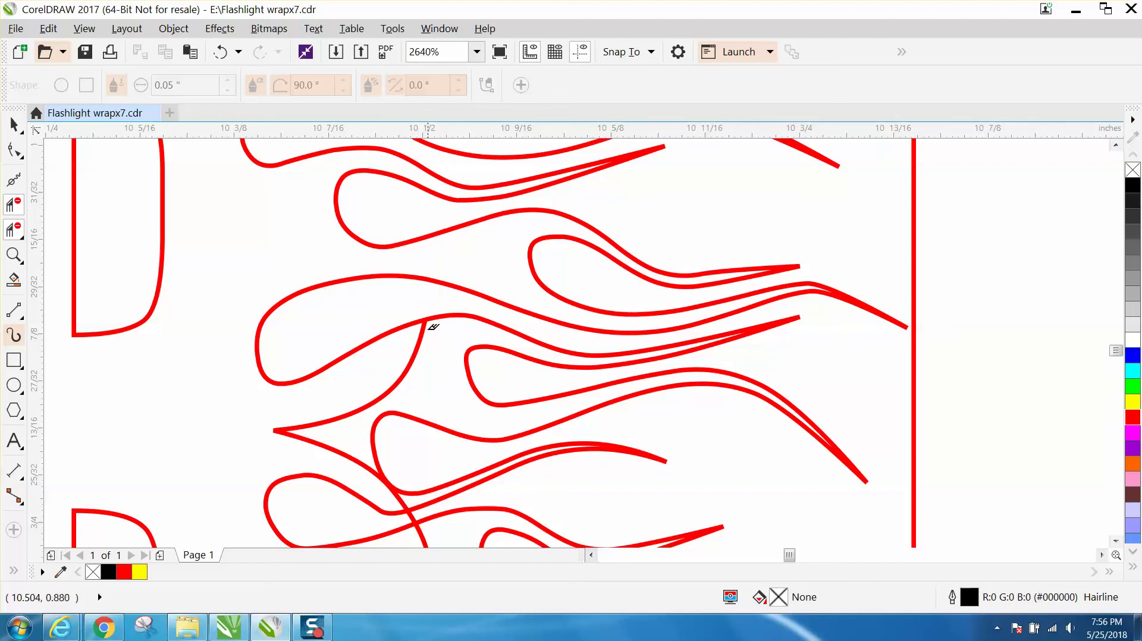
pyautogui.click(423, 331)
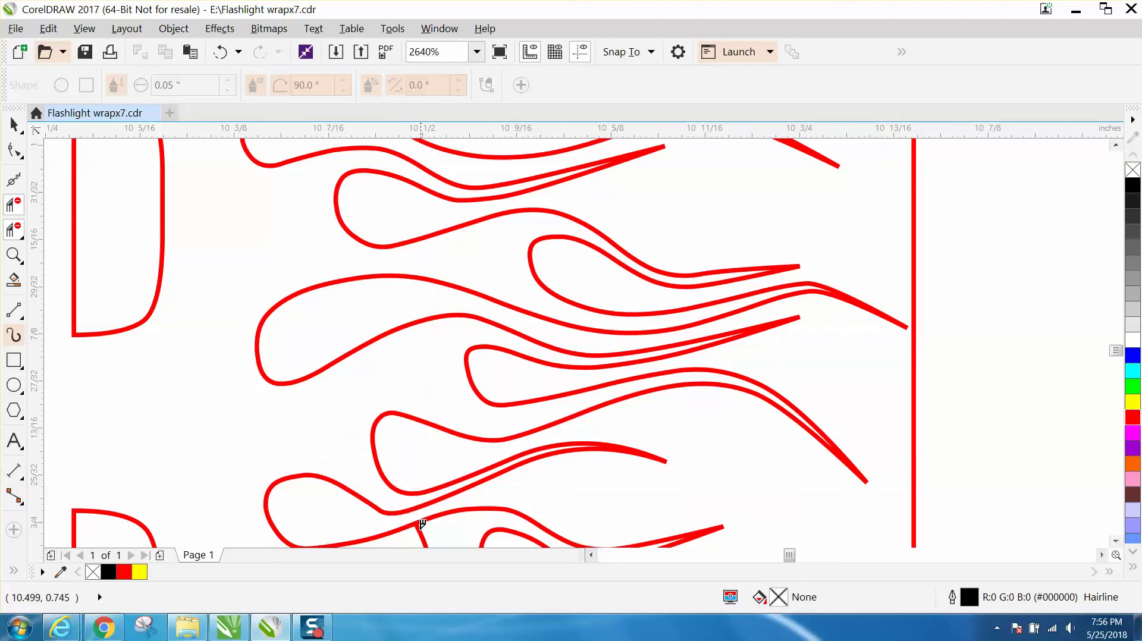
# - Remove all eight vertical line pieces where the flames cross the letter edge, top to bottom
pyautogui.moveTo(1116, 351); pyautogui.dragTo(1117, 364)
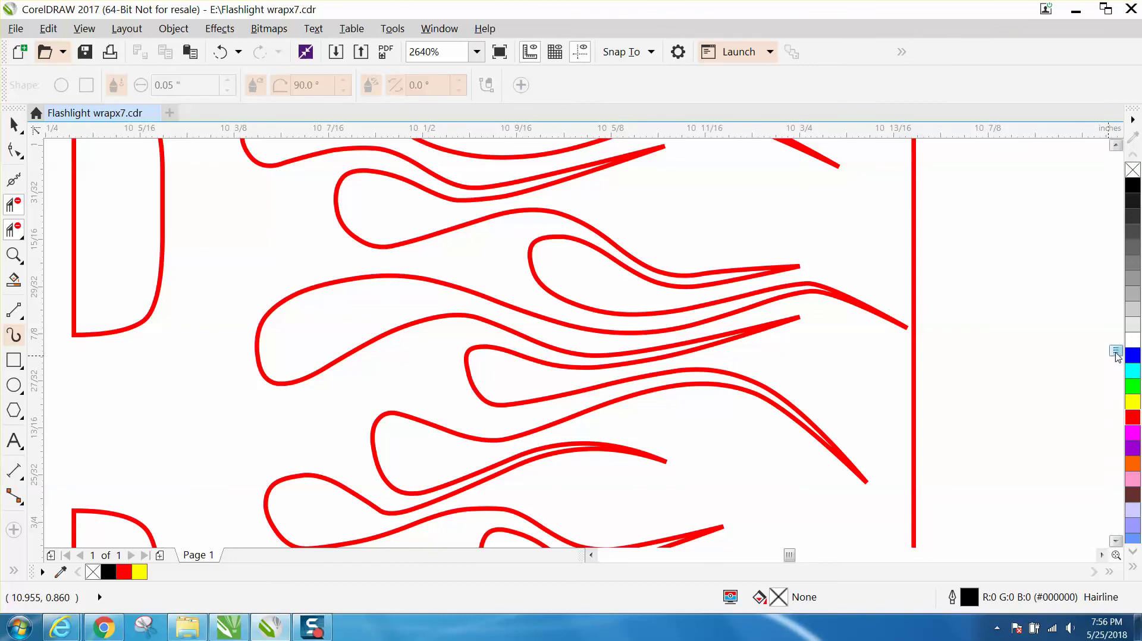
pyautogui.scroll(-5, 676, 350)
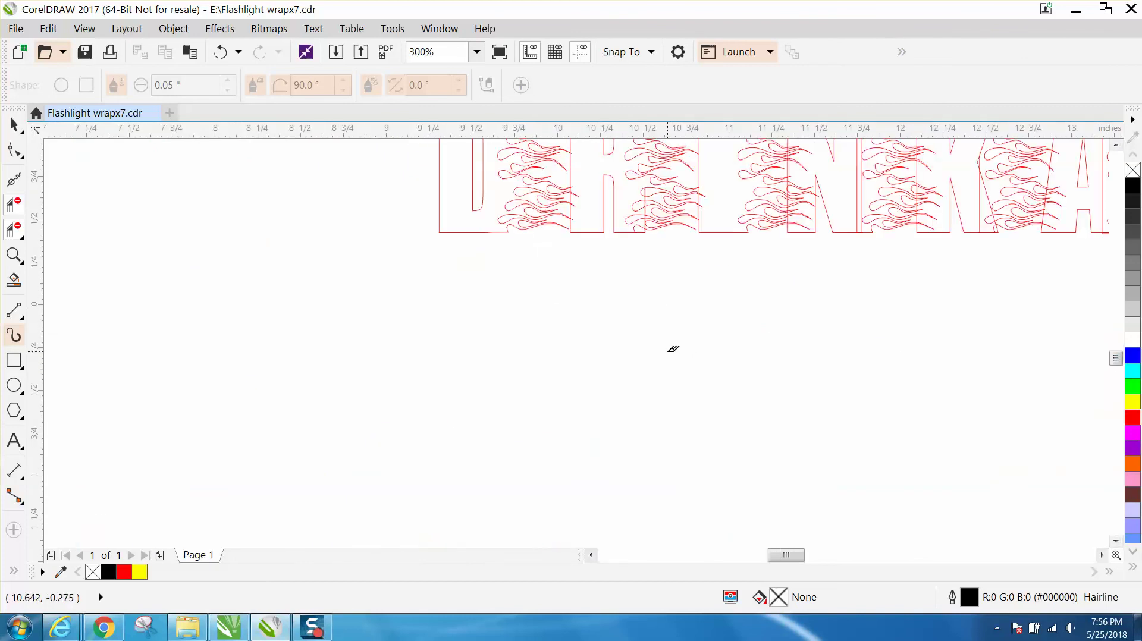
pyautogui.click(13, 254)
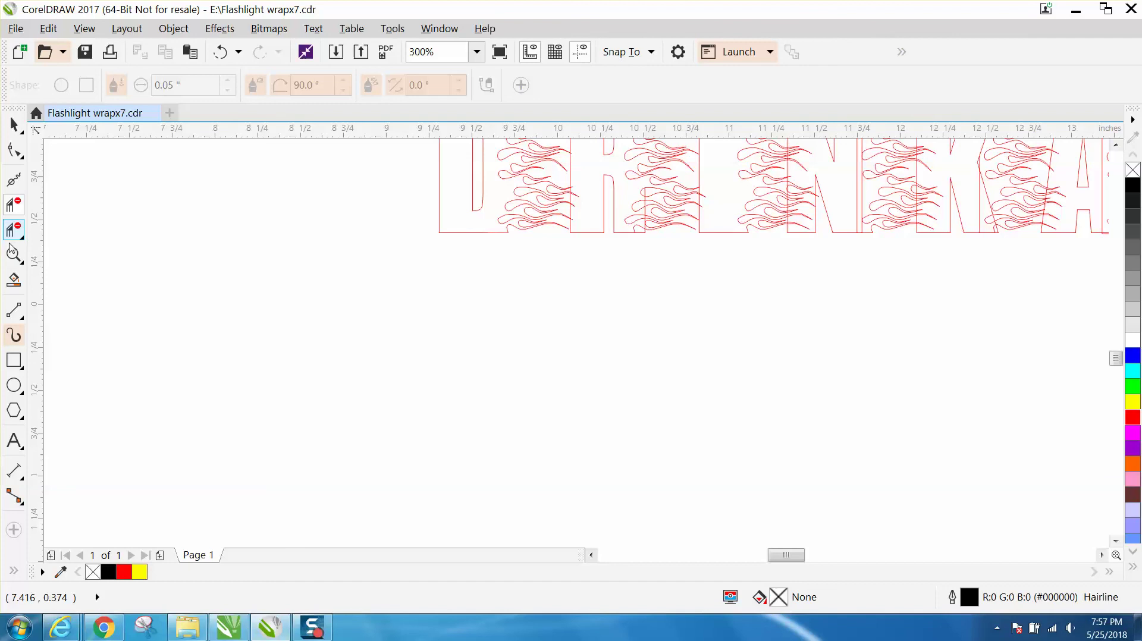
pyautogui.moveTo(620, 187); pyautogui.dragTo(701, 261)
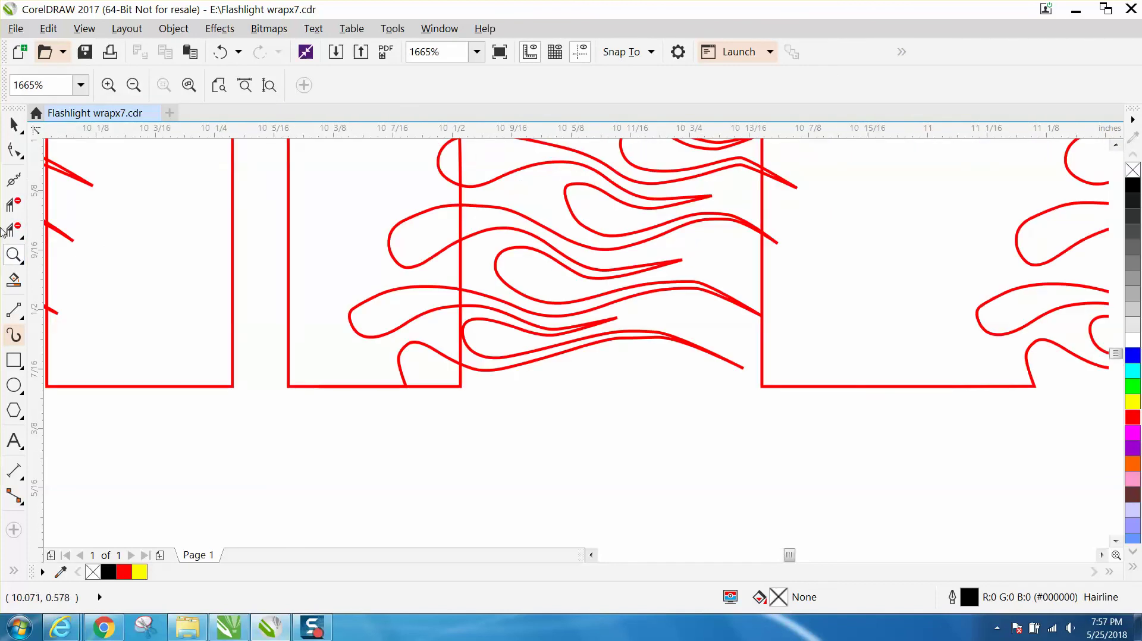
pyautogui.click(21, 235)
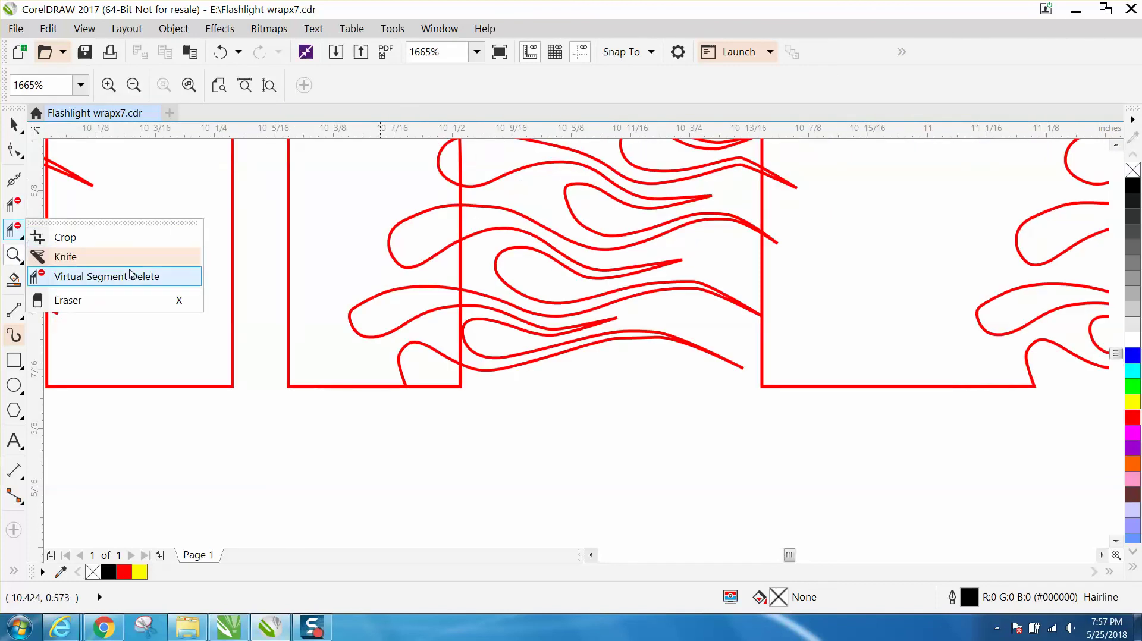
pyautogui.click(133, 277)
pyautogui.click(461, 164)
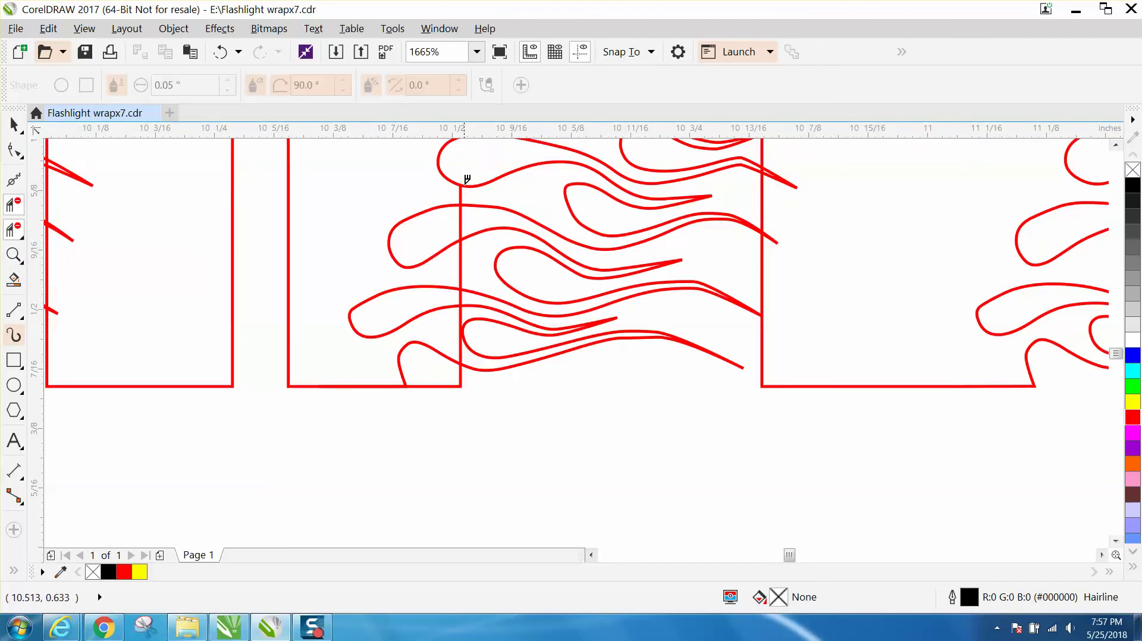
pyautogui.click(461, 195)
pyautogui.click(461, 222)
pyautogui.click(462, 257)
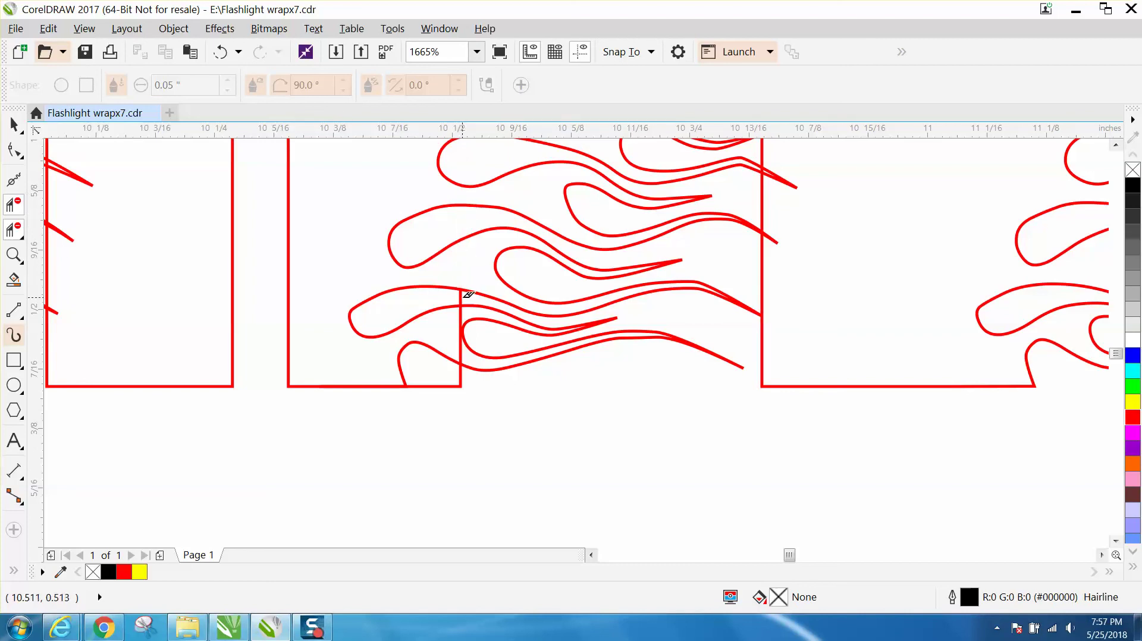
pyautogui.click(463, 299)
pyautogui.click(462, 314)
pyautogui.click(462, 342)
pyautogui.click(462, 367)
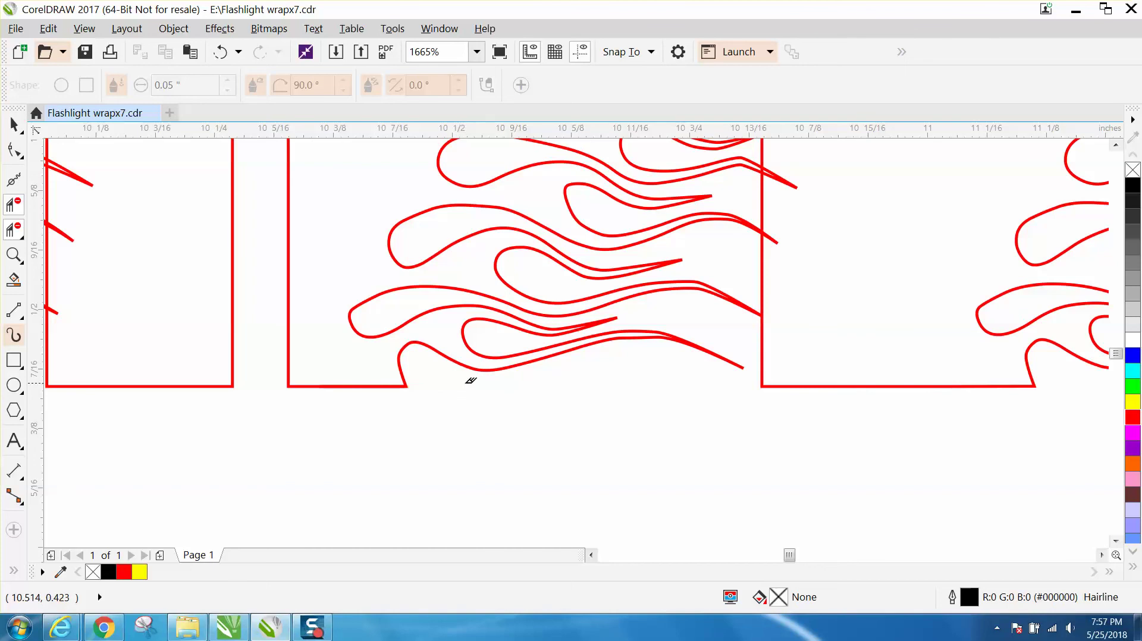
pyautogui.scroll(-4, 467, 384)
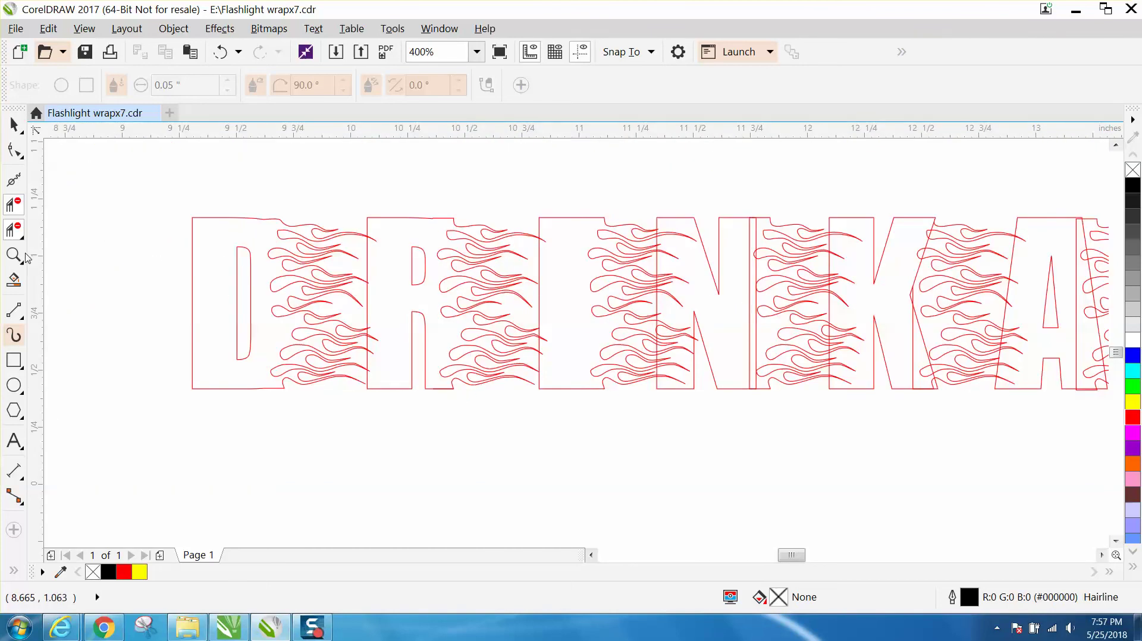
# - Smart-fill the D and R regions, including their flames, as solid black shapes
pyautogui.click(13, 279)
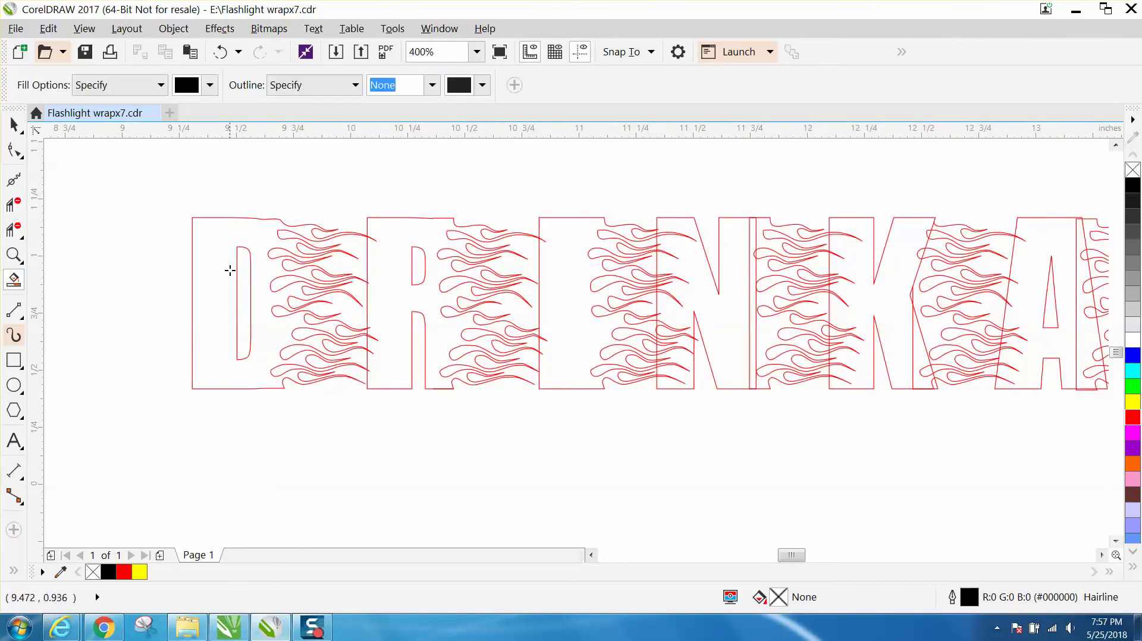
pyautogui.click(229, 269)
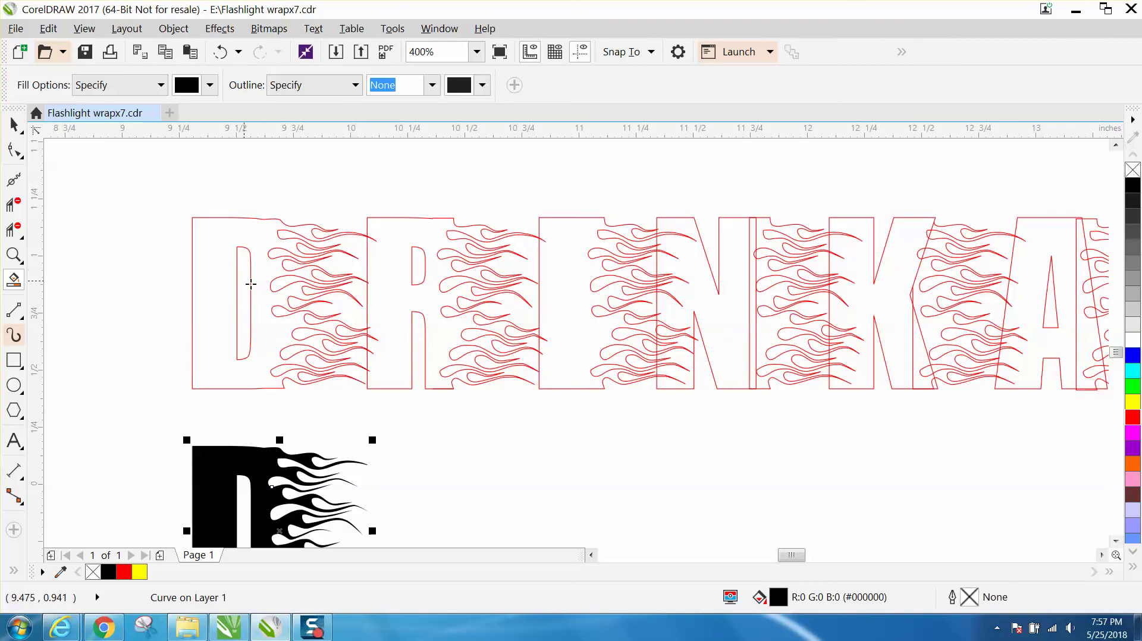
pyautogui.click(393, 271)
pyautogui.scroll(-2, 387, 337)
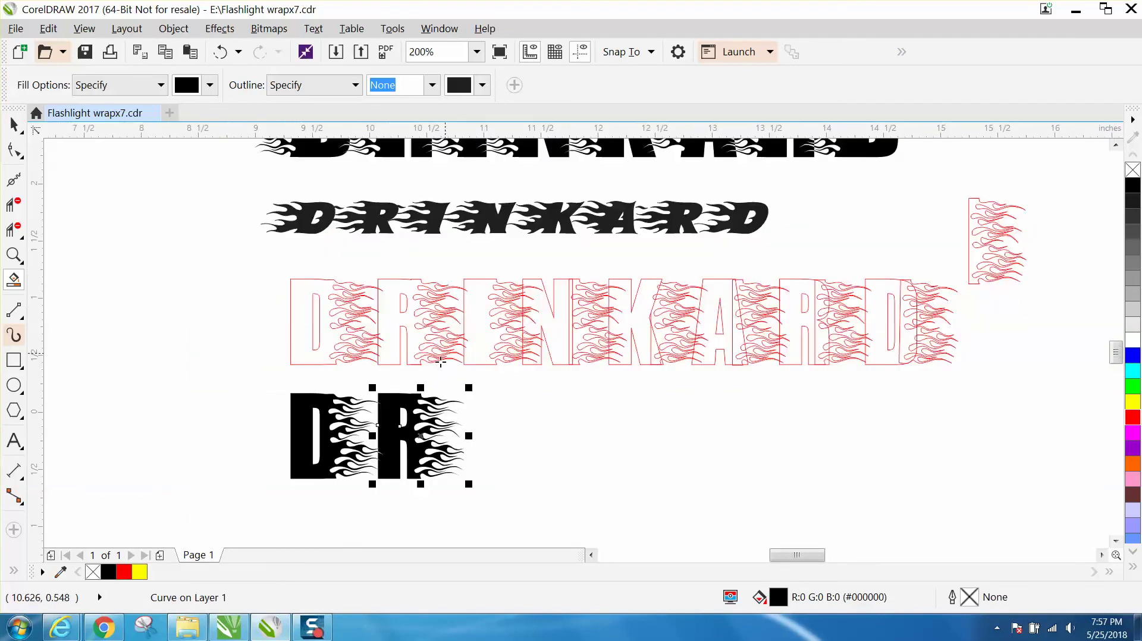
pyautogui.click(14, 256)
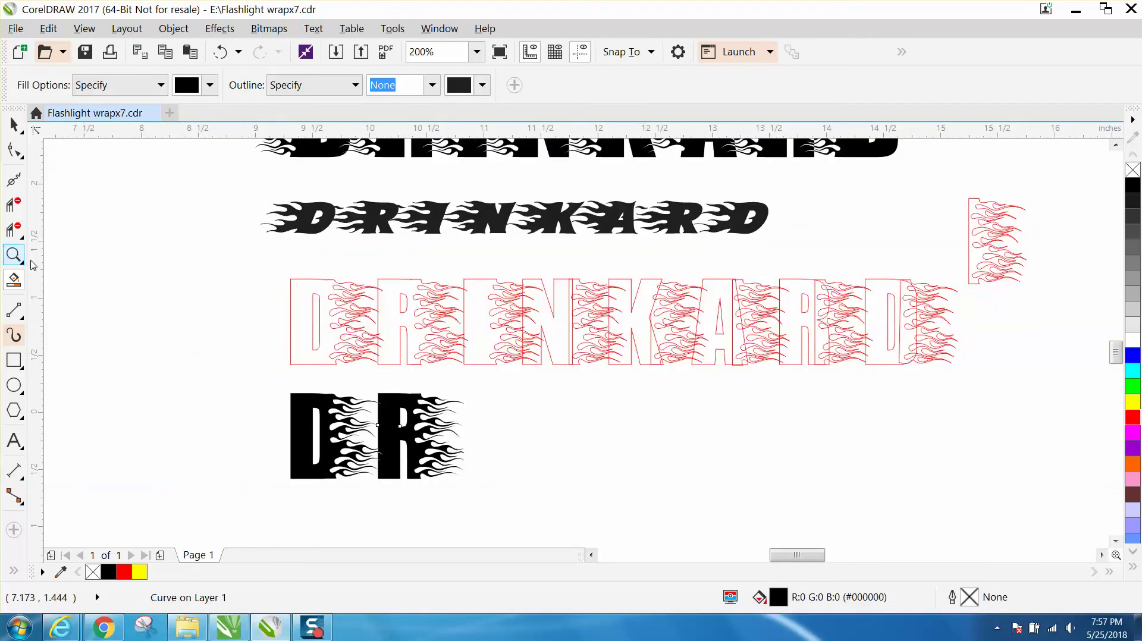
pyautogui.moveTo(278, 380); pyautogui.dragTo(516, 495)
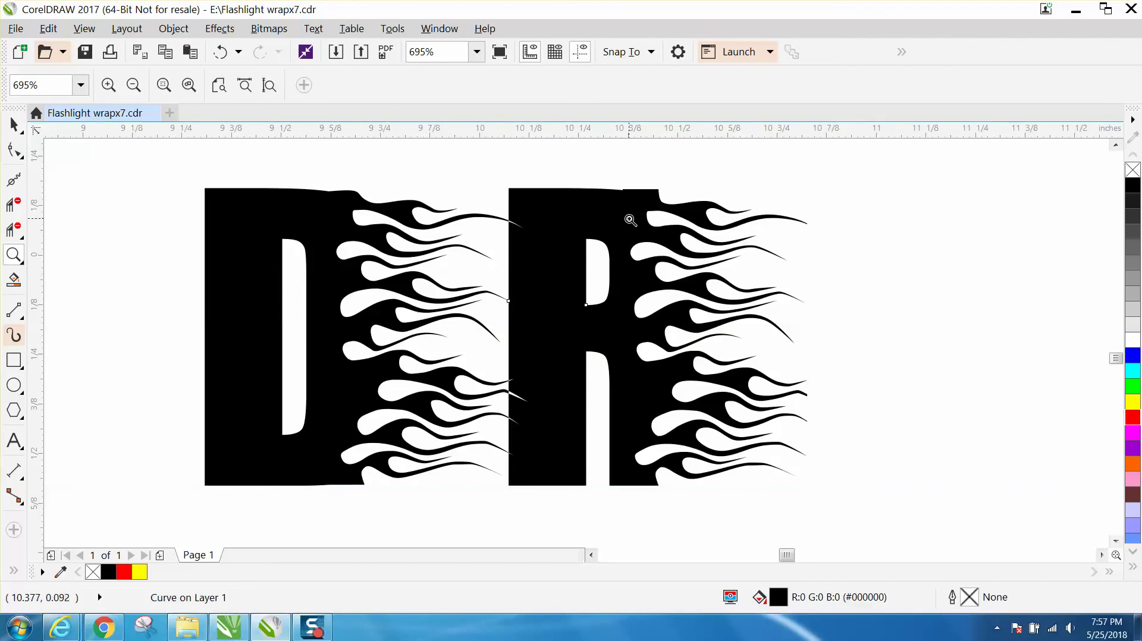
pyautogui.scroll(-5, 631, 220)
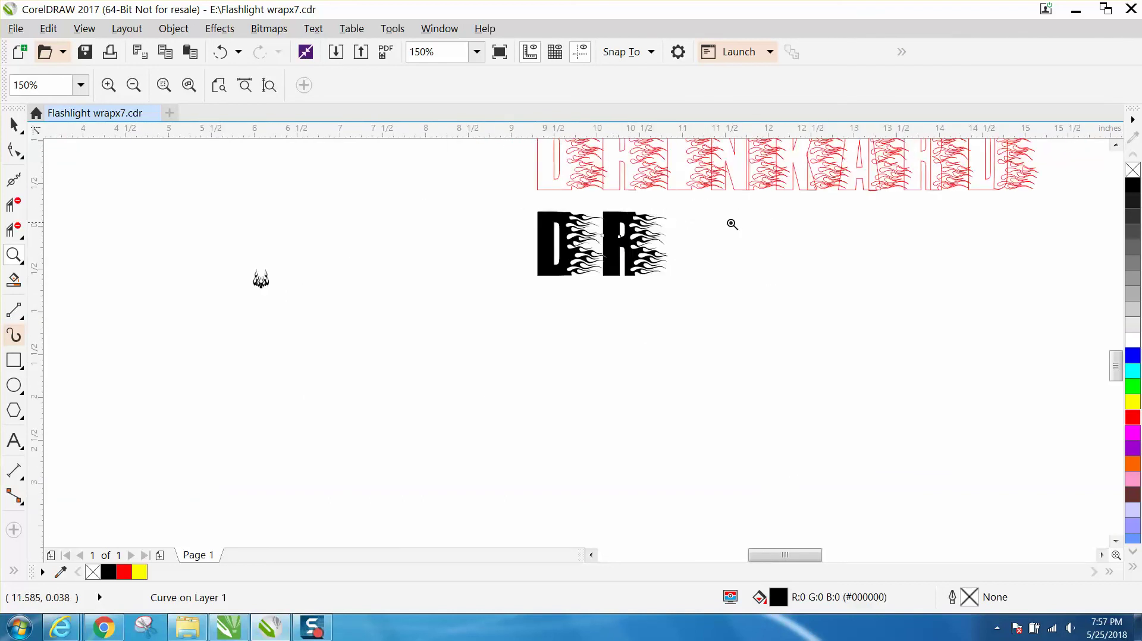
pyautogui.scroll(-1, 656, 222)
pyautogui.click(13, 254)
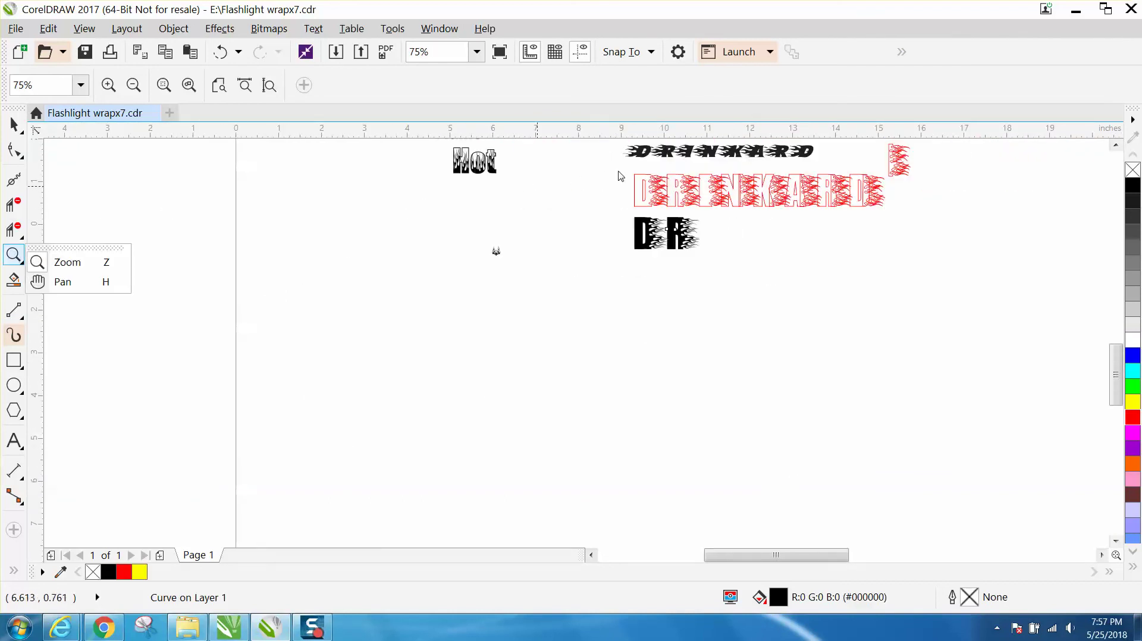
pyautogui.click(13, 255)
pyautogui.moveTo(630, 214); pyautogui.dragTo(736, 266)
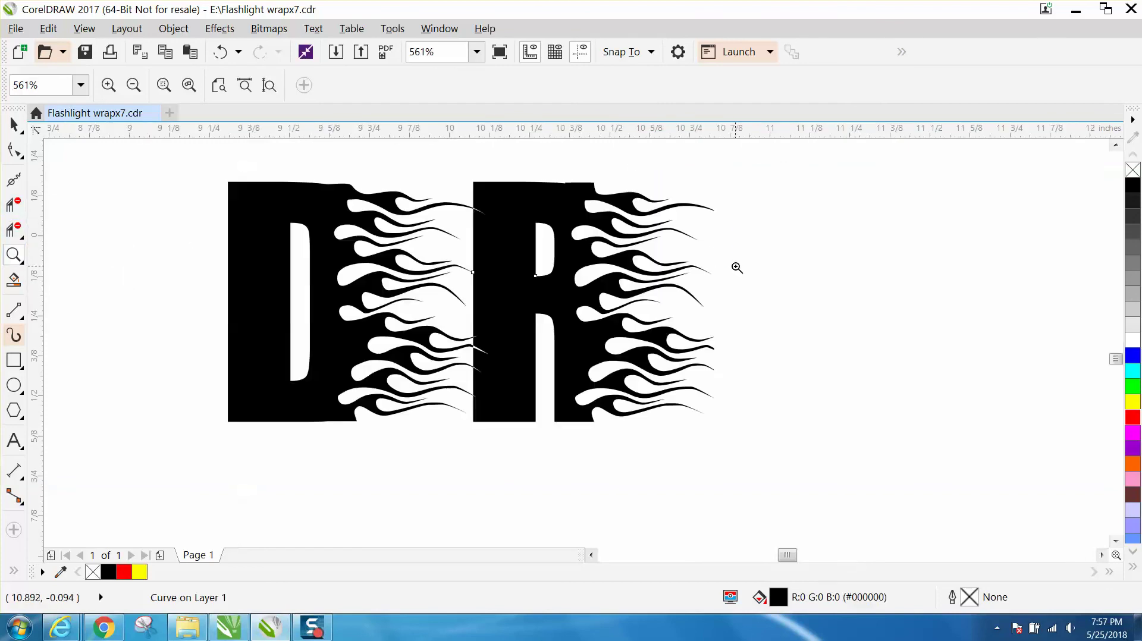
pyautogui.scroll(-3, 678, 262)
pyautogui.scroll(-3, 641, 232)
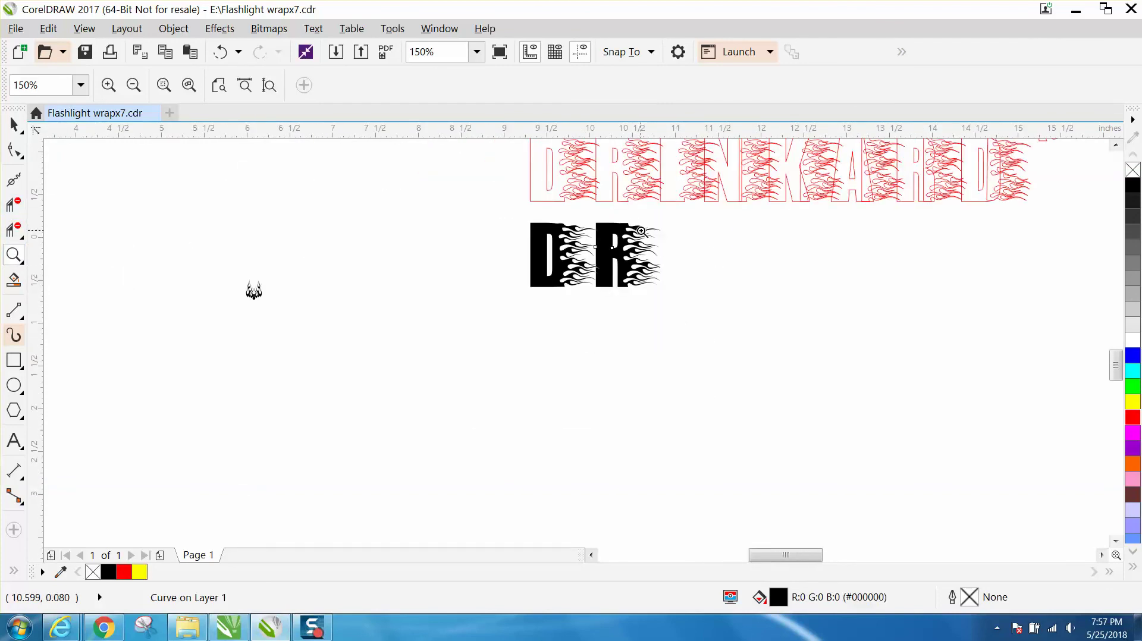
pyautogui.moveTo(626, 223); pyautogui.dragTo(690, 287)
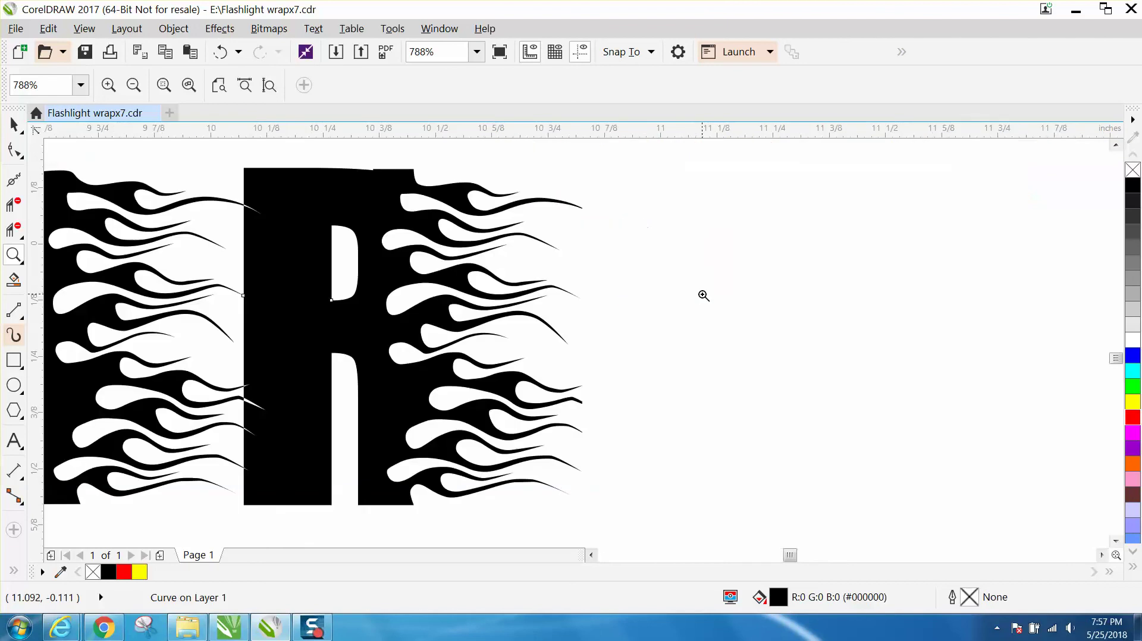
pyautogui.scroll(-3, 654, 283)
pyautogui.scroll(-1, 653, 283)
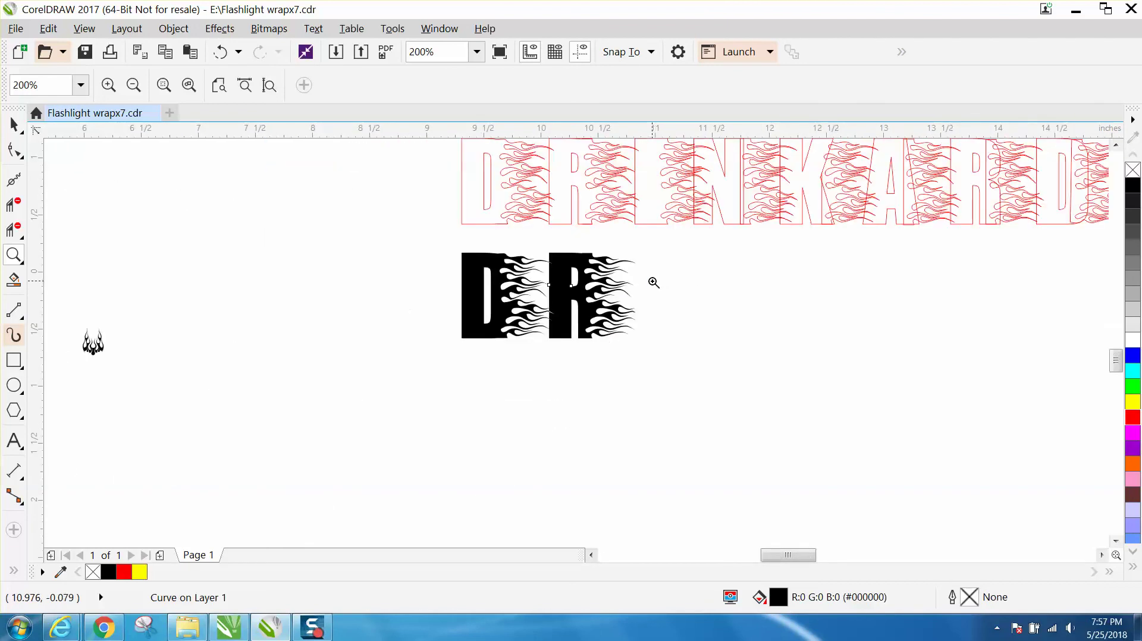
pyautogui.scroll(-1, 654, 283)
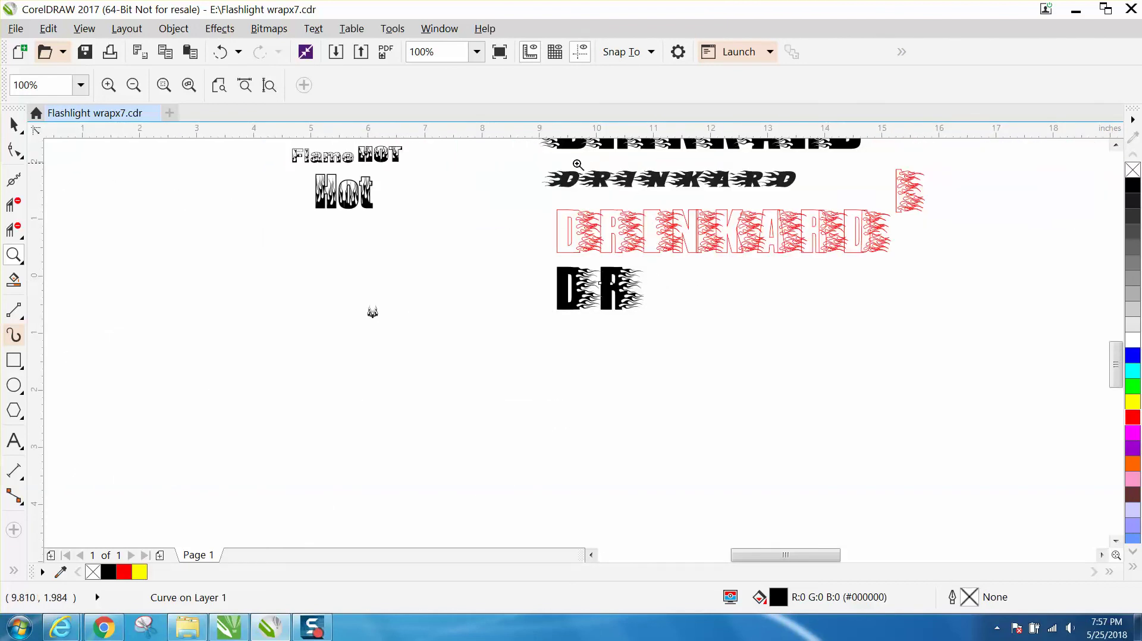
pyautogui.moveTo(566, 185); pyautogui.dragTo(808, 201)
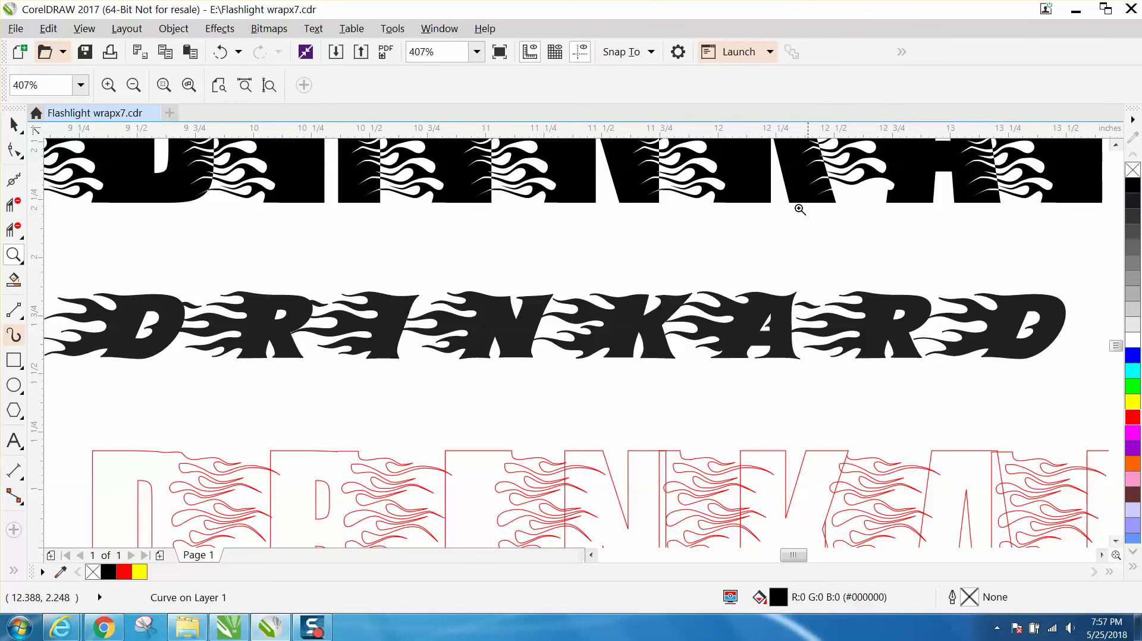
pyautogui.scroll(-1, 643, 233)
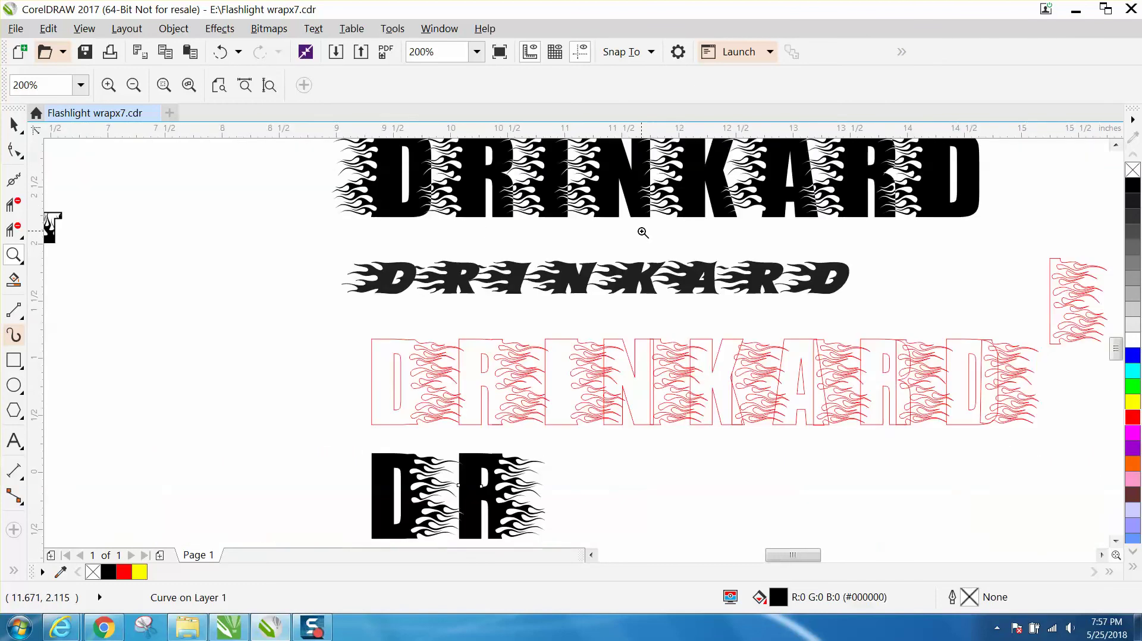